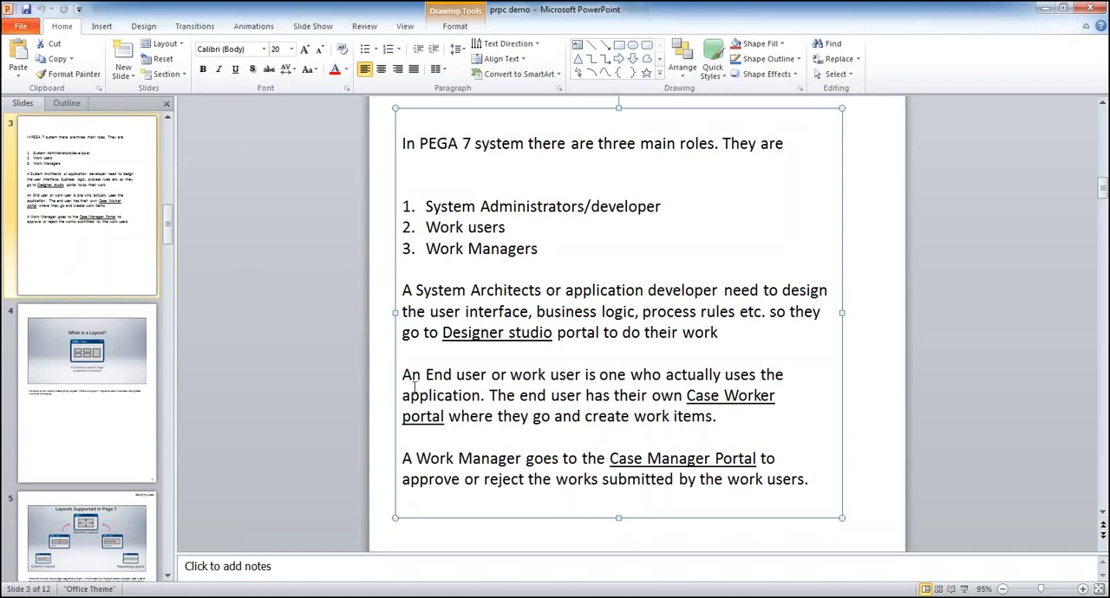
Review the slide's paragraph on end users and the Case Worker portal, highlighting its text
{"action": "left_click_drag", "start_coordinate": [403, 376], "coordinate": [790, 419]}
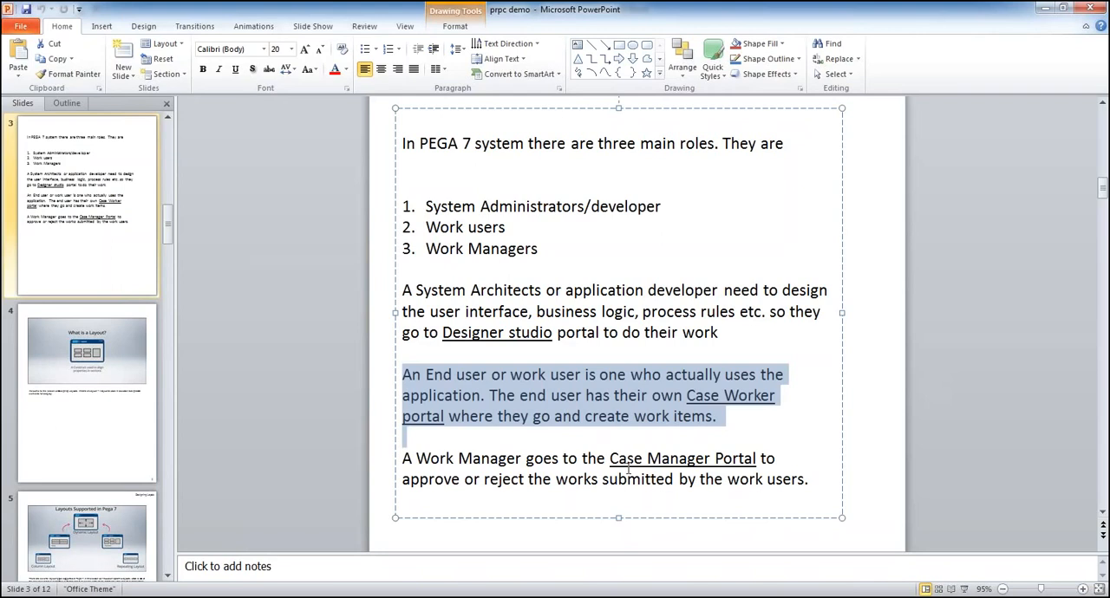
{"action": "left_click", "coordinate": [622, 438]}
{"action": "left_click_drag", "start_coordinate": [719, 417], "coordinate": [411, 375]}
{"action": "left_click", "coordinate": [414, 430]}
{"action": "left_click_drag", "start_coordinate": [723, 417], "coordinate": [396, 373]}
Review the paragraph on the Work Manager's approvals in the Case Manager Portal, highlighting its key words
{"action": "left_click_drag", "start_coordinate": [406, 458], "coordinate": [488, 460]}
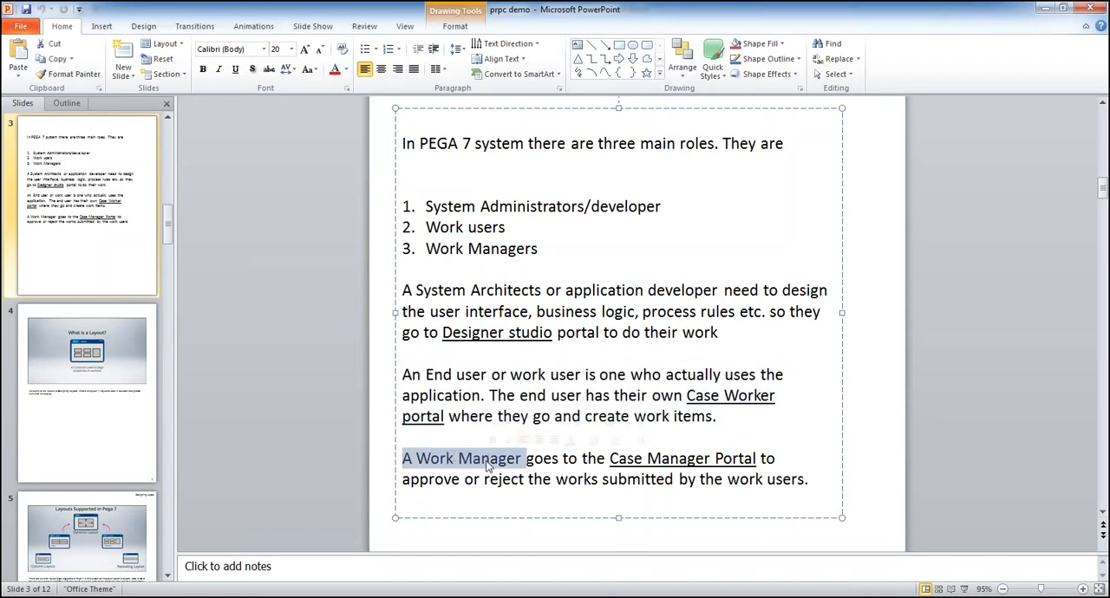
{"action": "double_click", "coordinate": [488, 459]}
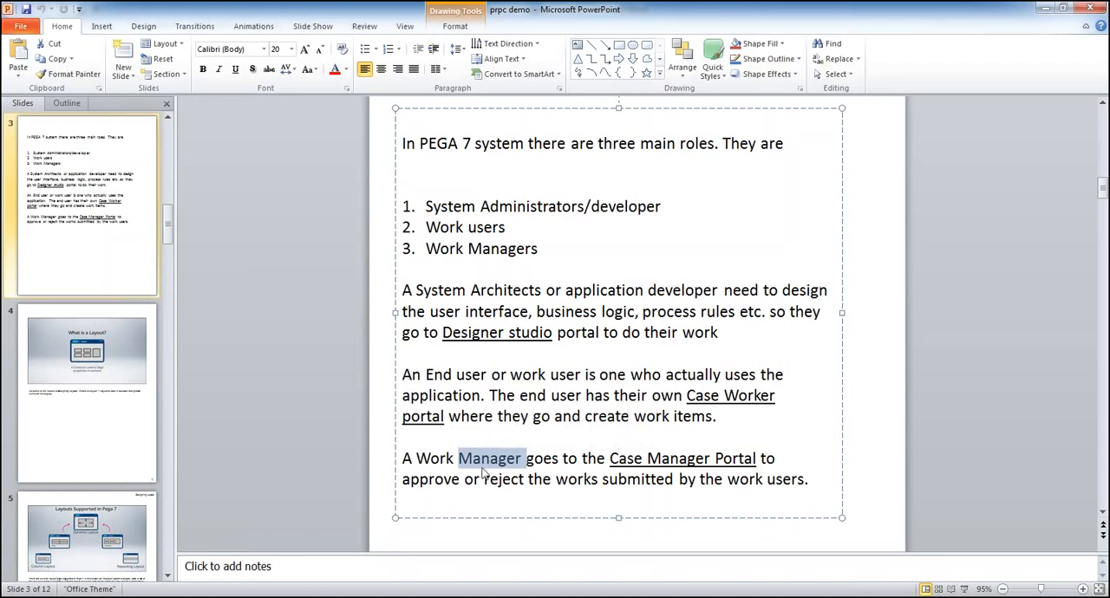
{"action": "double_click", "coordinate": [471, 375]}
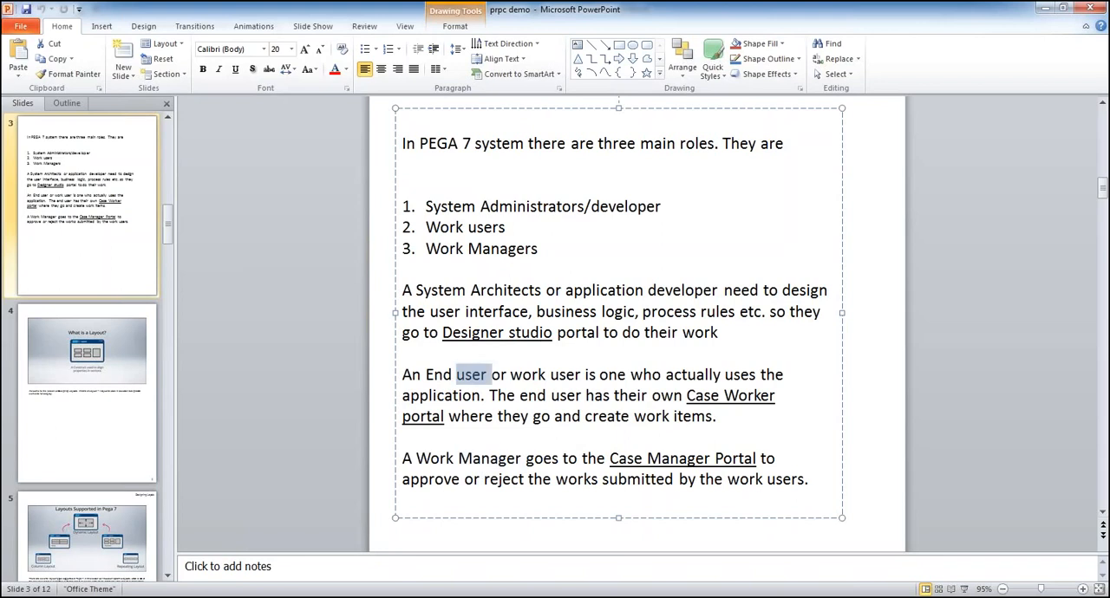
{"action": "triple_click", "coordinate": [469, 458]}
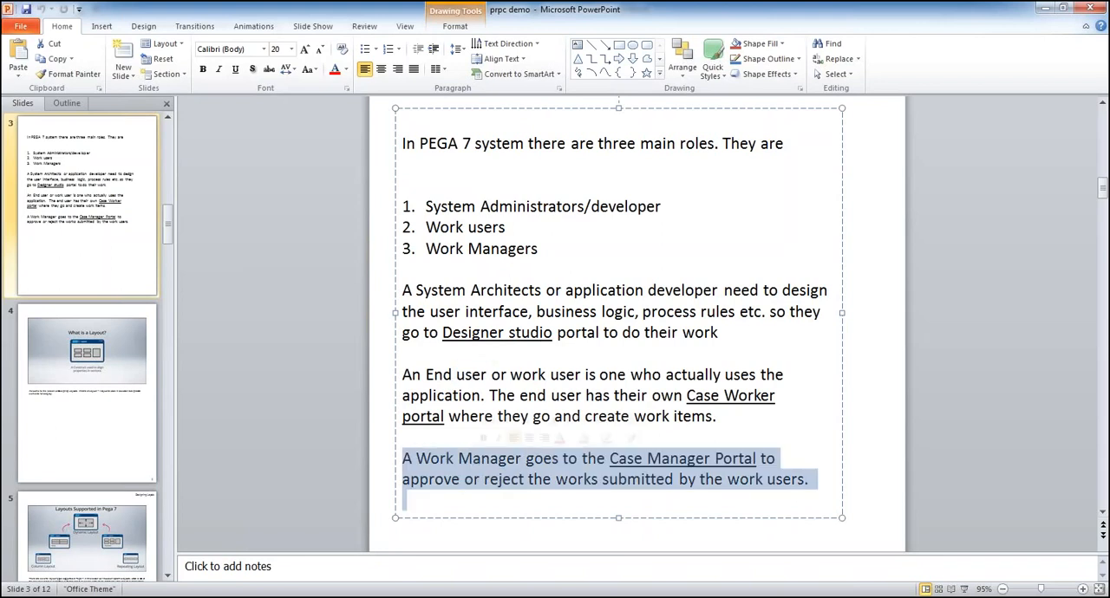
{"action": "double_click", "coordinate": [490, 457]}
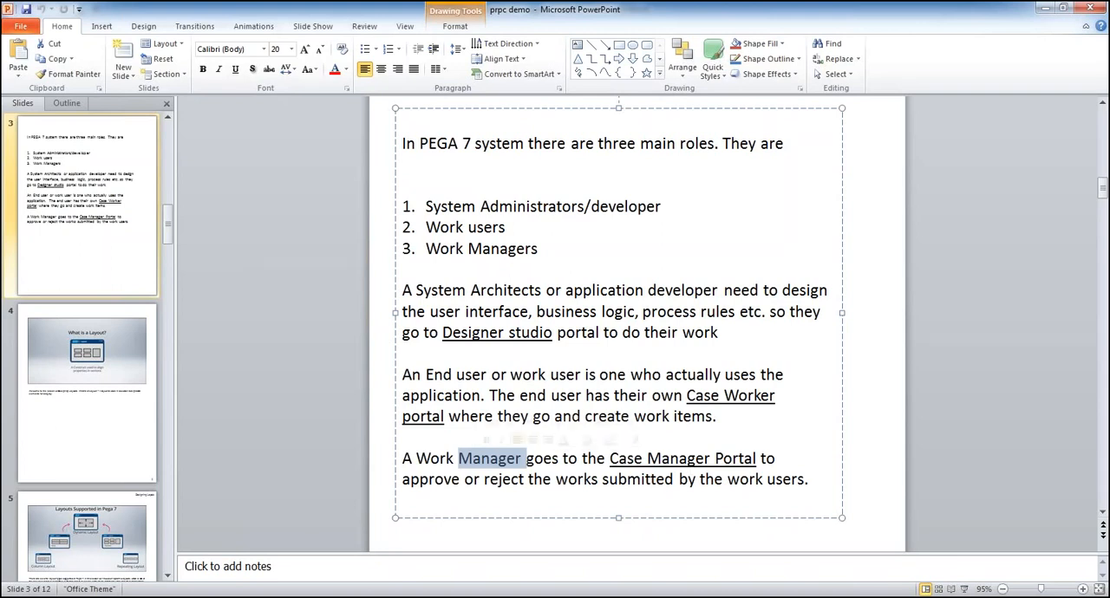
{"action": "double_click", "coordinate": [433, 483]}
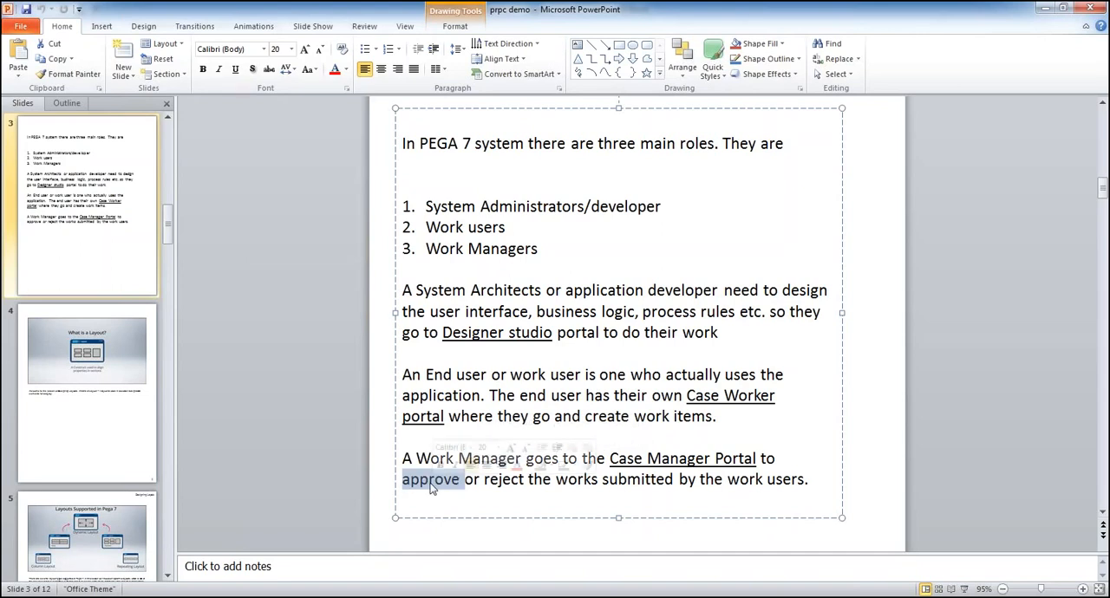
{"action": "left_click", "coordinate": [619, 480]}
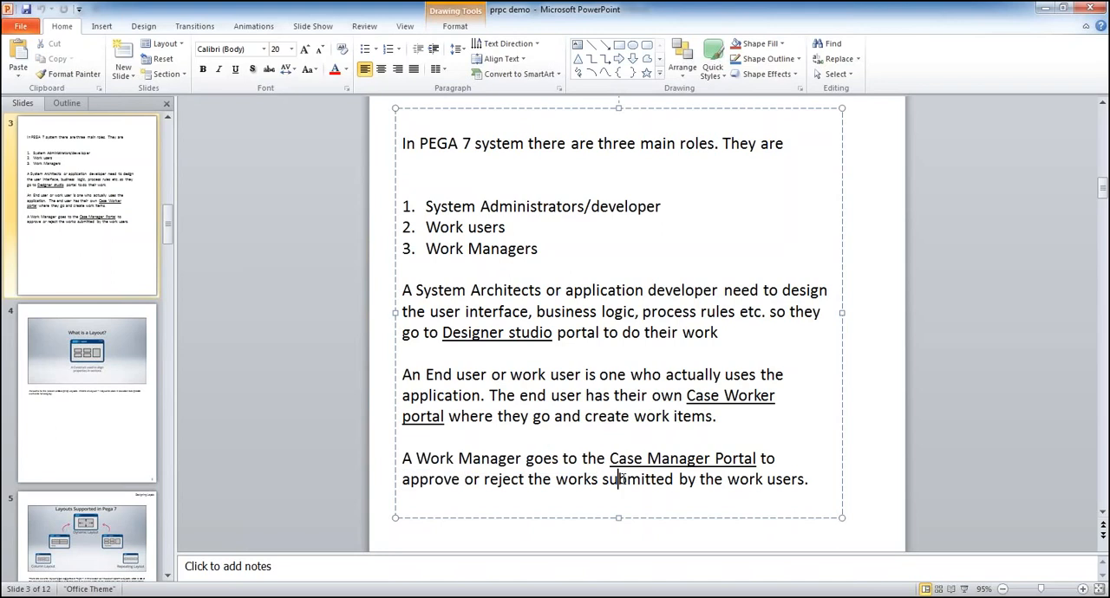
{"action": "double_click", "coordinate": [621, 480]}
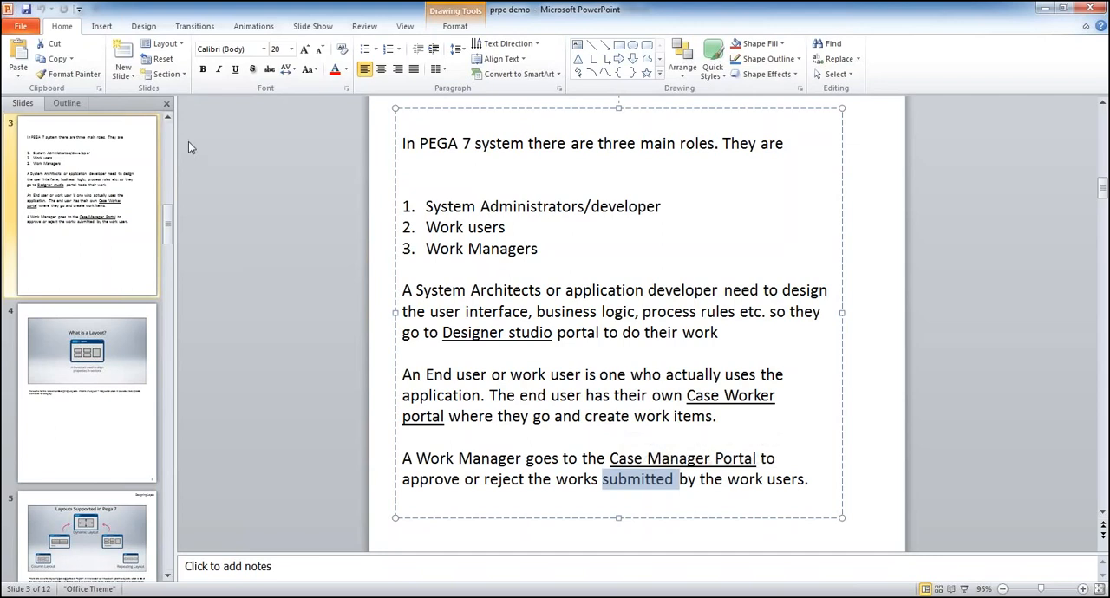
Review the numbered list of the three main PEGA 7 roles by highlighting its entries
{"action": "left_click", "coordinate": [570, 357]}
{"action": "scroll", "coordinate": [550, 277], "scroll_direction": "up", "scroll_amount": 1}
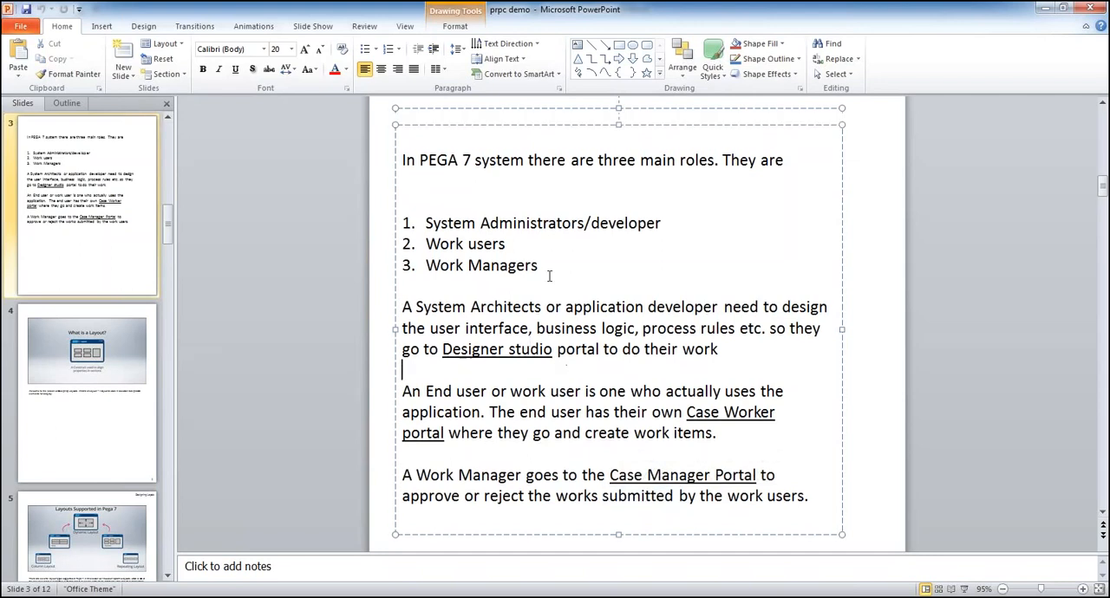
{"action": "scroll", "coordinate": [550, 276], "scroll_direction": "down", "scroll_amount": 2}
{"action": "scroll", "coordinate": [469, 212], "scroll_direction": "up", "scroll_amount": 1}
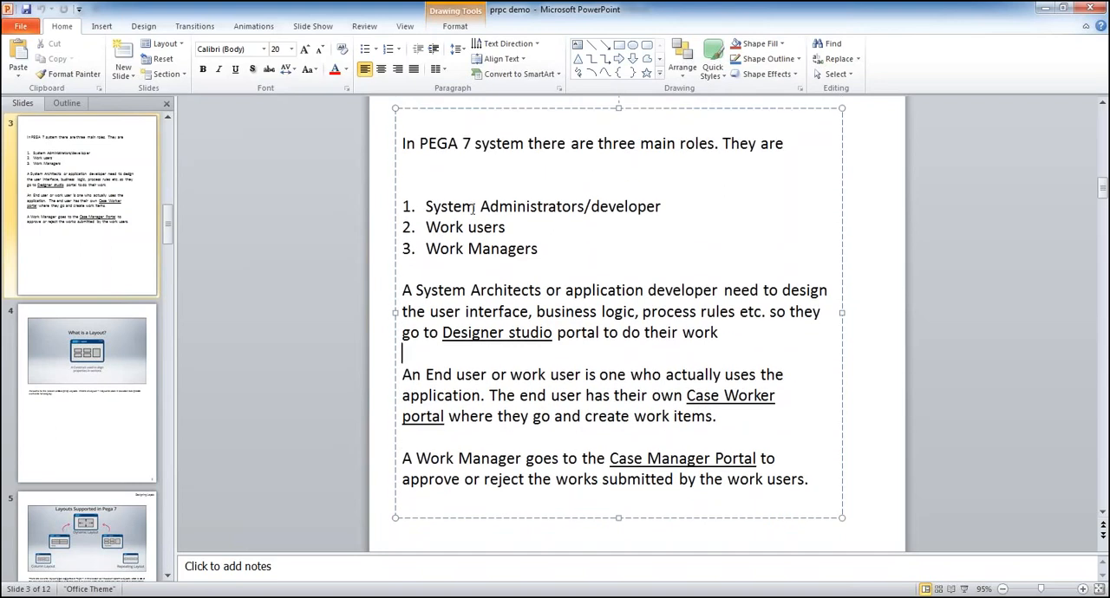
{"action": "left_click_drag", "start_coordinate": [427, 201], "coordinate": [559, 251]}
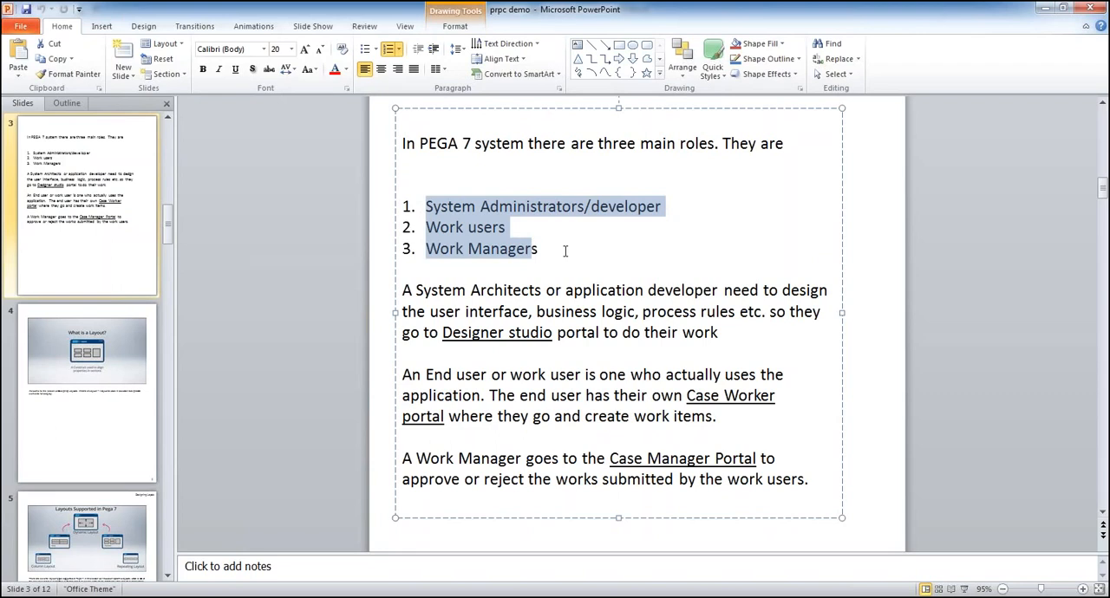
{"action": "left_click", "coordinate": [565, 250]}
Switch to Chrome and open the local Pega 7 site on localhost:8081 in a new browser window
{"action": "left_click", "coordinate": [535, 597]}
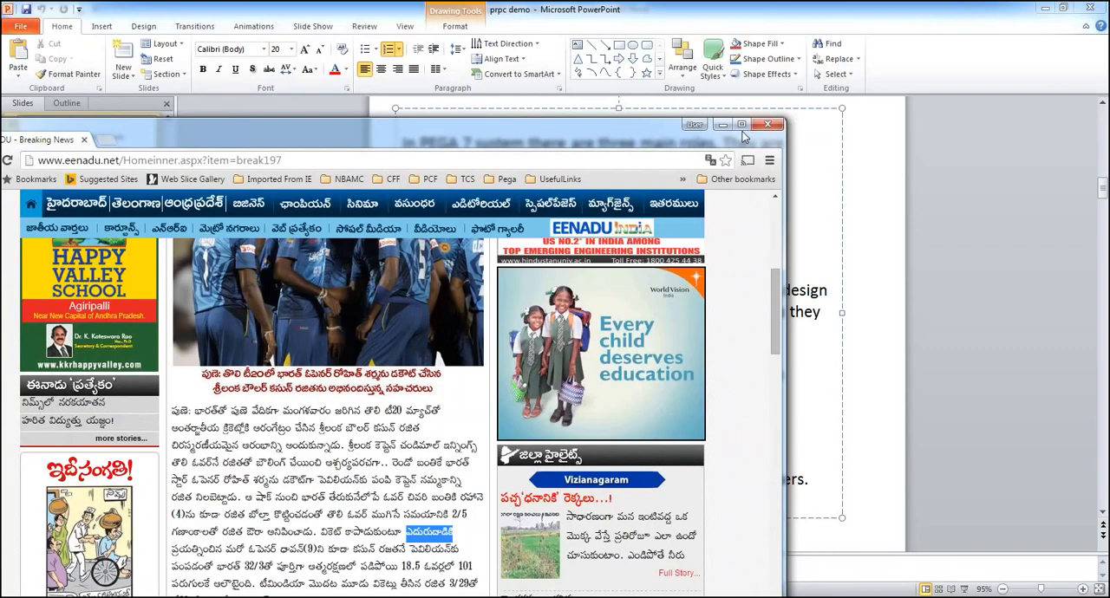
{"action": "left_click", "coordinate": [747, 128]}
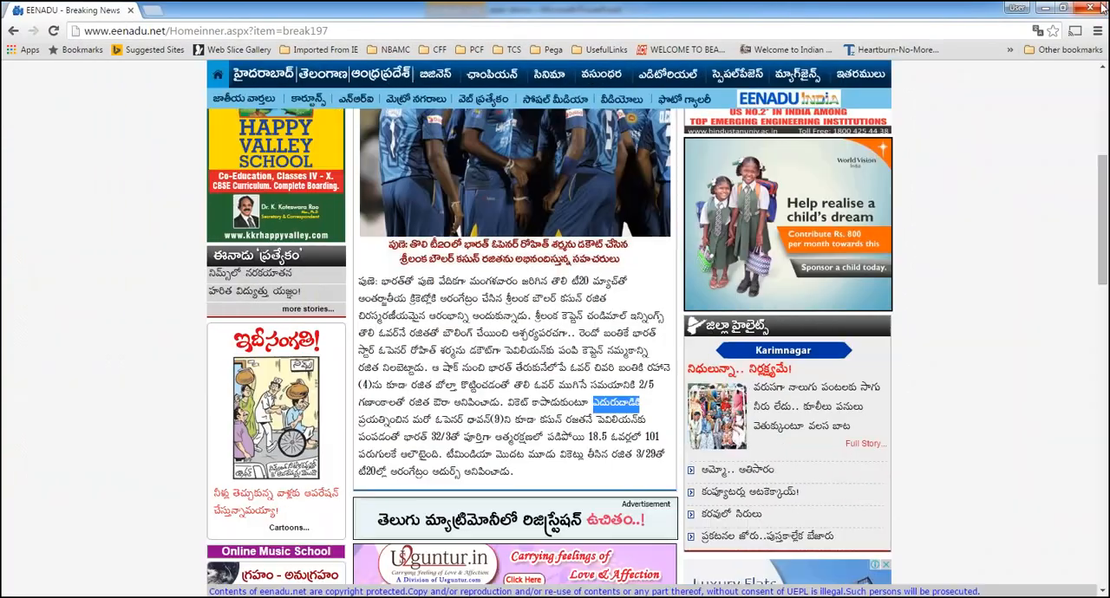
{"action": "left_click", "coordinate": [268, 597]}
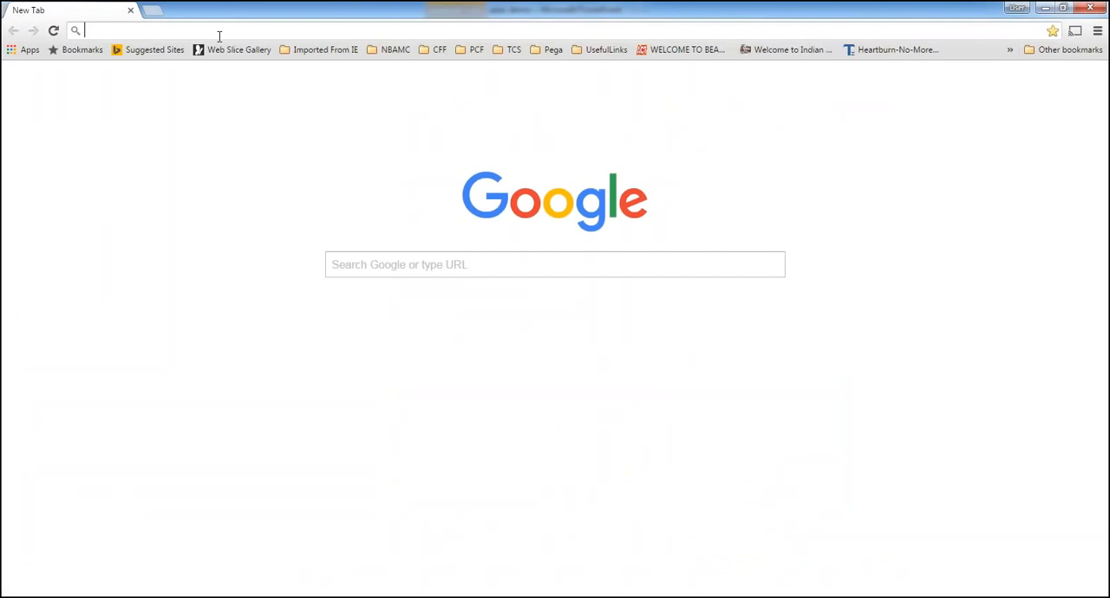
{"action": "type", "text": "lo"}
{"action": "key", "text": "Return"}
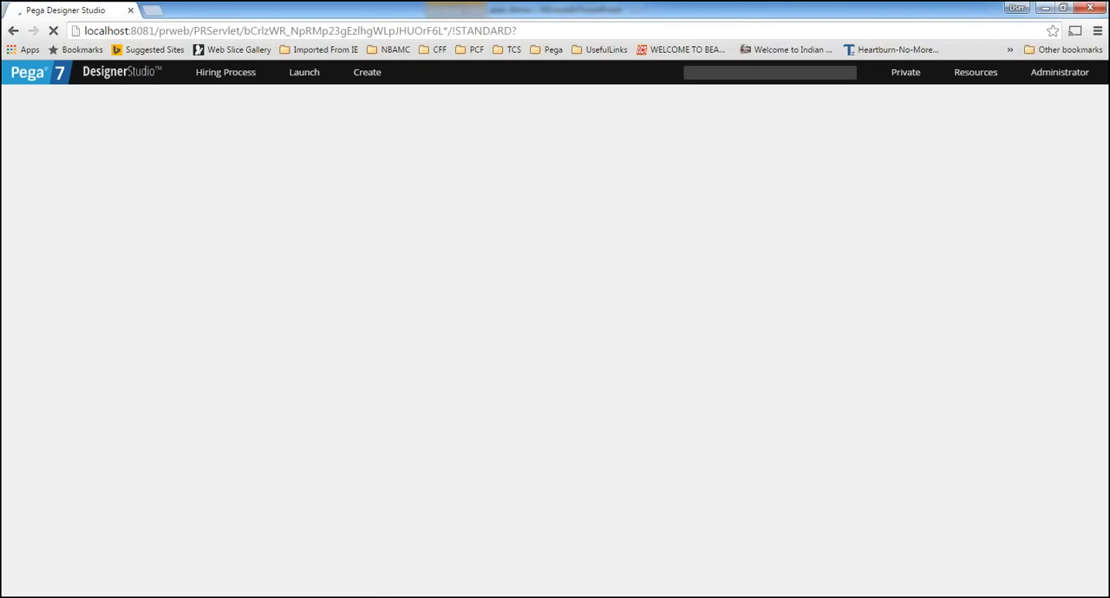
Log off the Administrator from Designer Studio, dismissing the server error dialogs and preventing additional ones
{"action": "left_click", "coordinate": [1052, 73]}
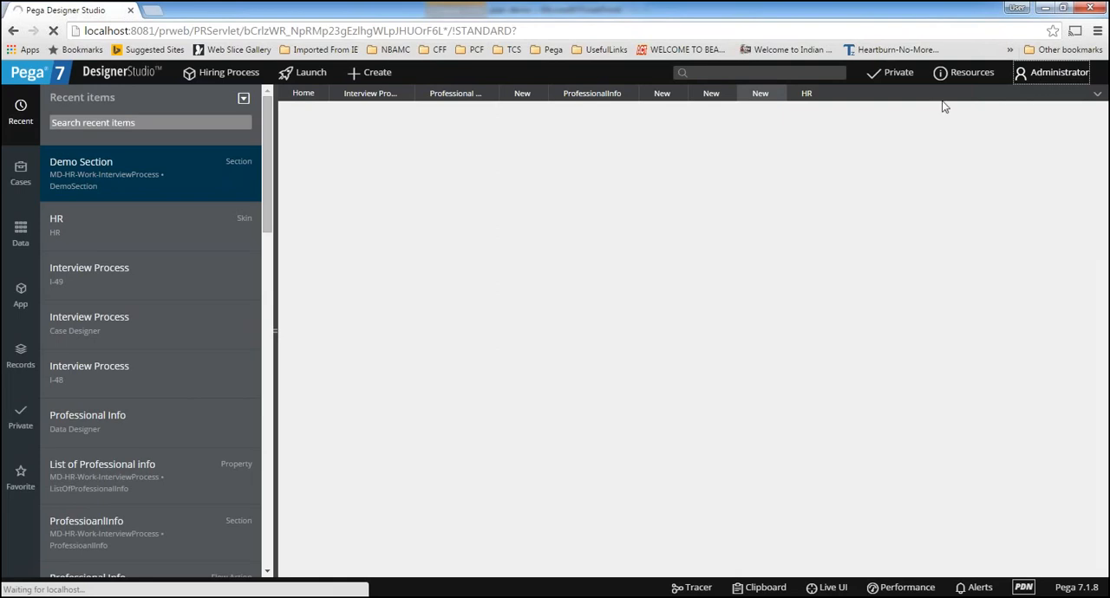
{"action": "left_click", "coordinate": [1063, 79]}
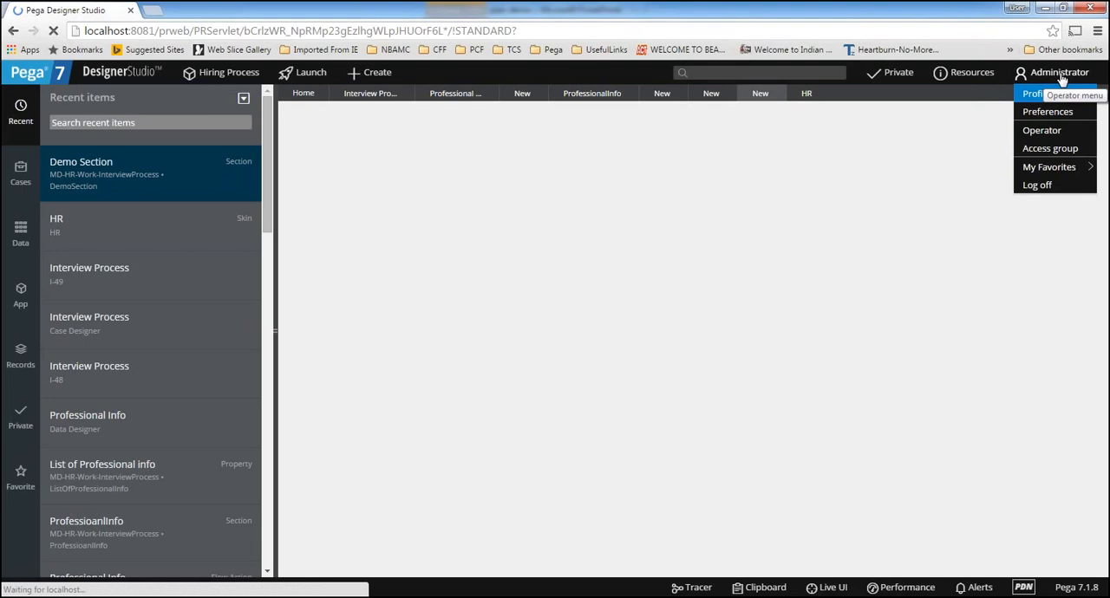
{"action": "left_click", "coordinate": [1044, 187]}
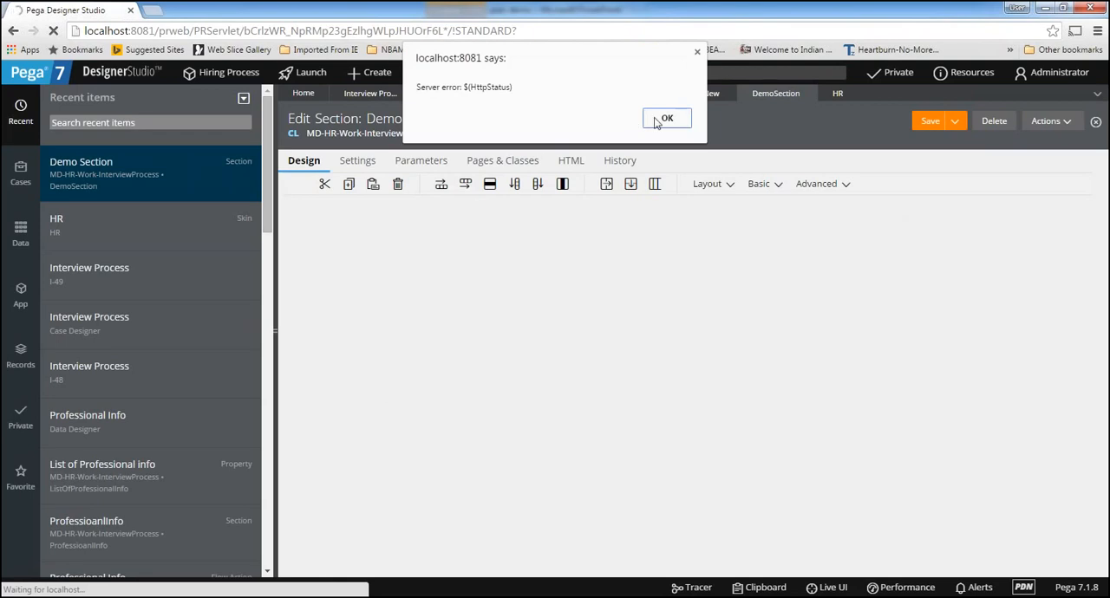
{"action": "left_click", "coordinate": [656, 121]}
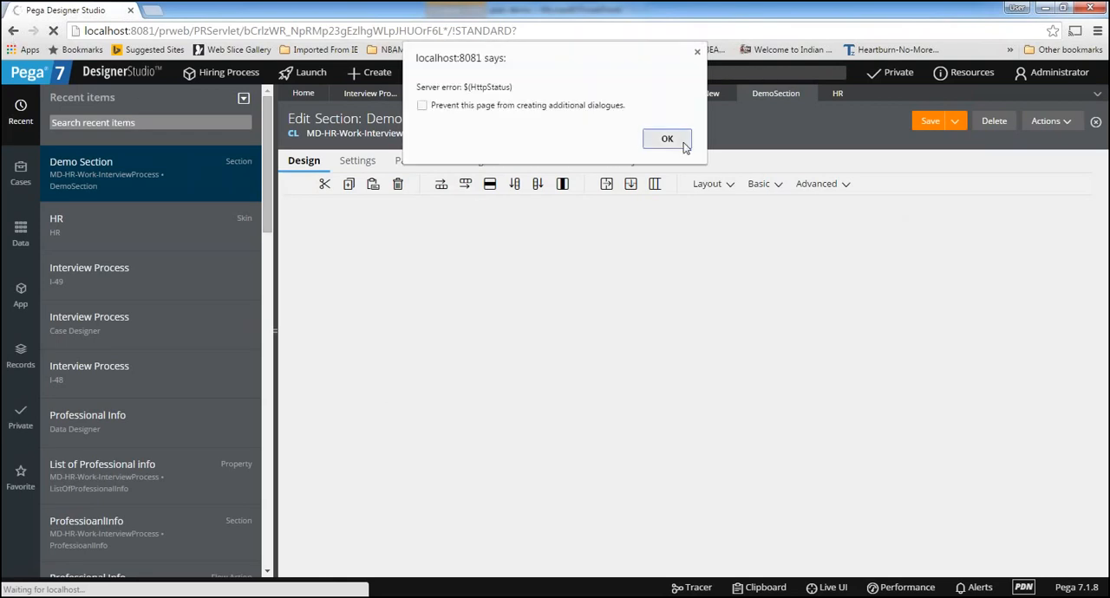
{"action": "left_click", "coordinate": [421, 105]}
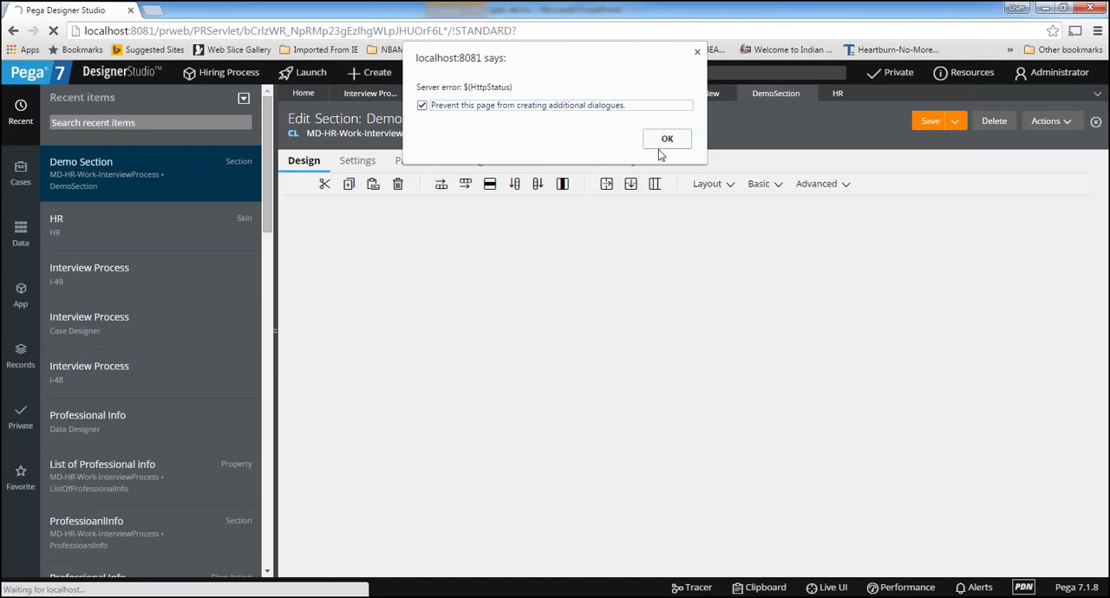
{"action": "left_click", "coordinate": [665, 140]}
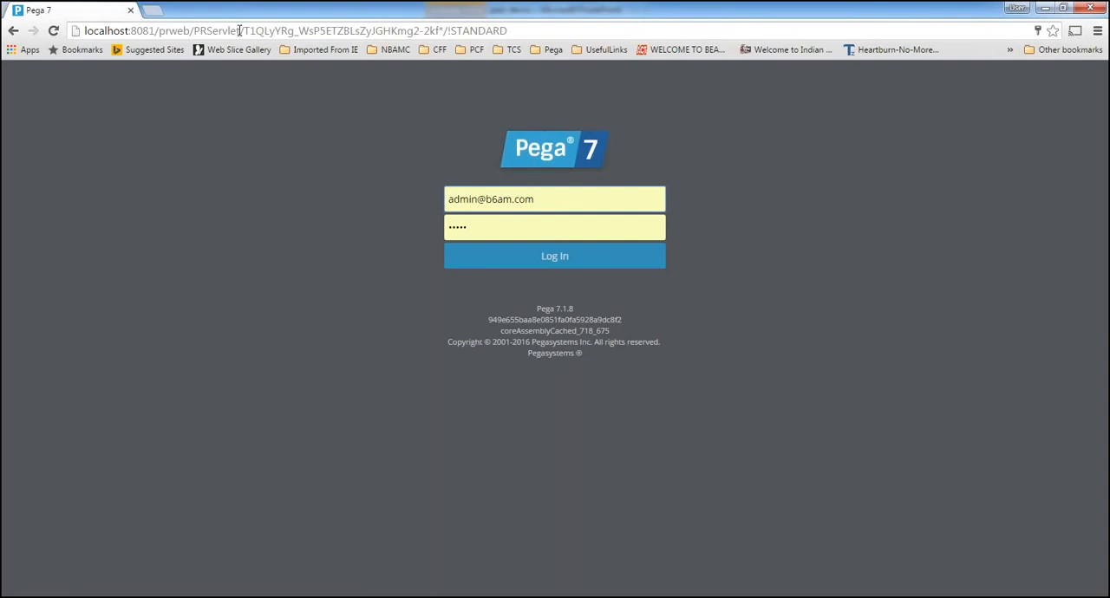
{"action": "left_click_drag", "start_coordinate": [240, 31], "coordinate": [85, 30]}
{"action": "left_click", "coordinate": [134, 136]}
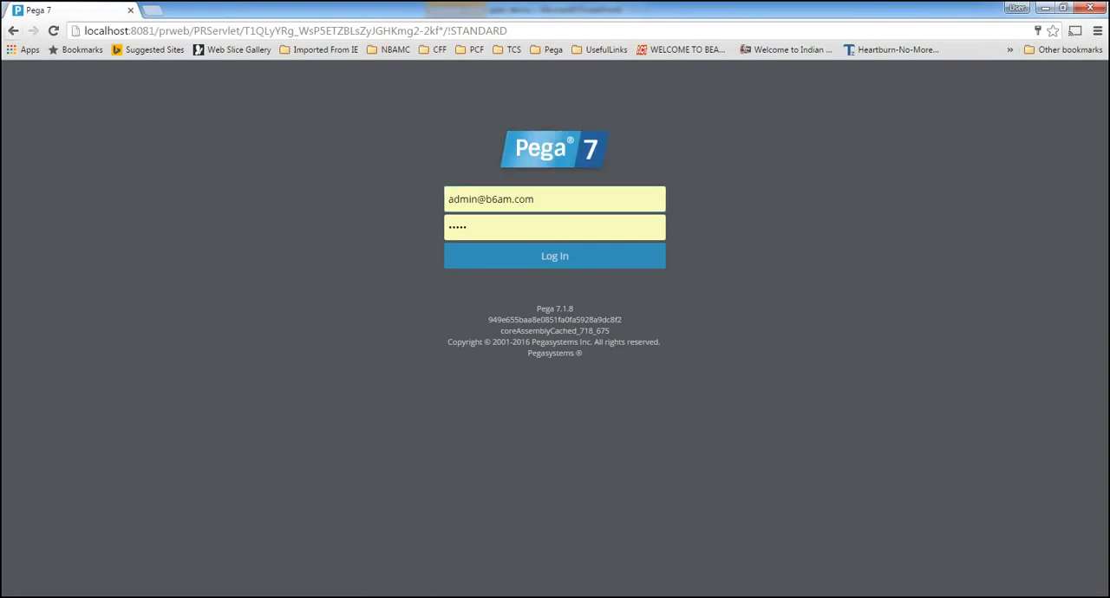
{"action": "left_click", "coordinate": [554, 198]}
{"action": "left_click", "coordinate": [495, 230]}
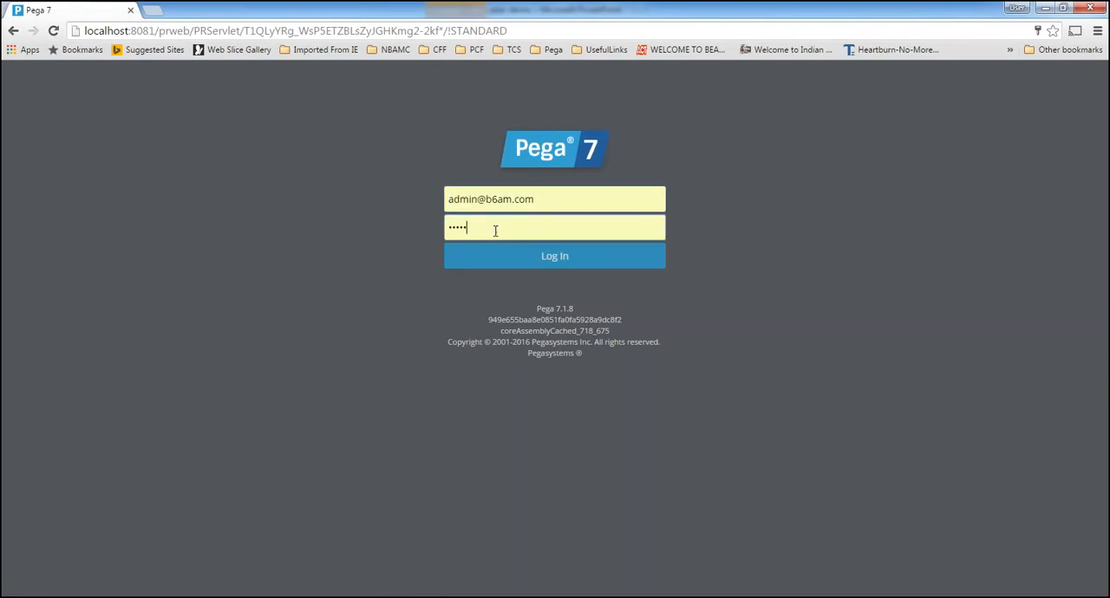
Try to log in to Pega 7 with the demo administrator's e-mail and the account password
{"action": "left_click_drag", "start_coordinate": [486, 198], "coordinate": [662, 201]}
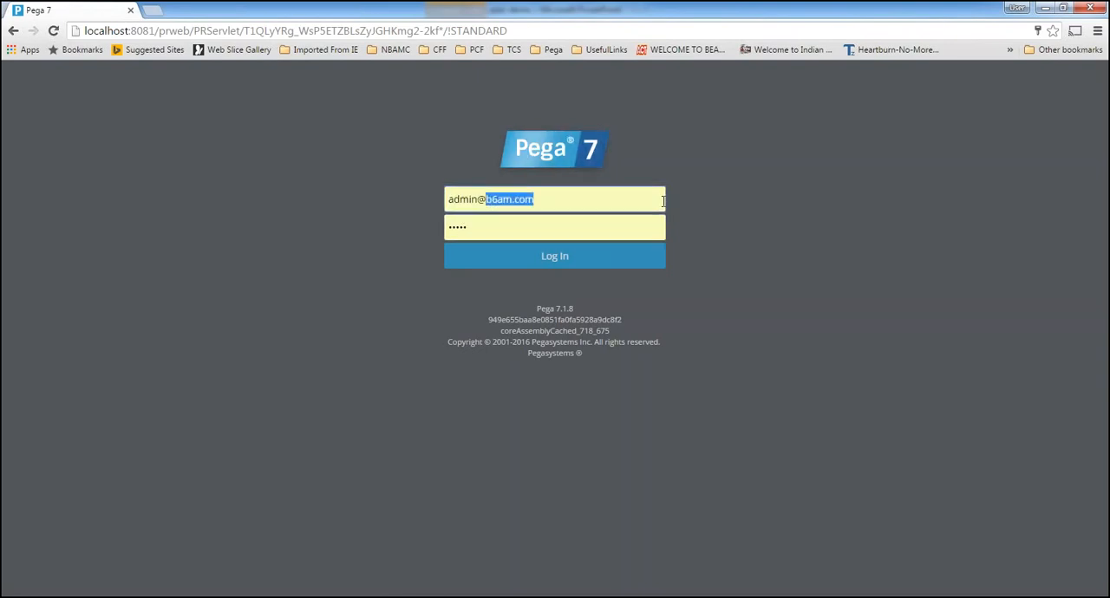
{"action": "type", "text": "de"}
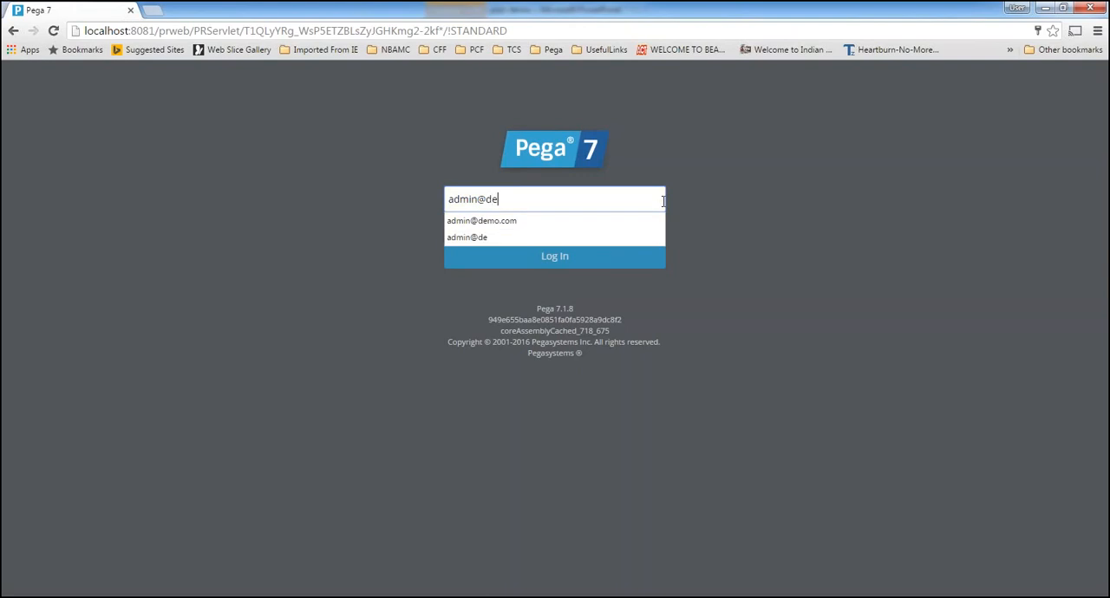
{"action": "type", "text": "mo.com"}
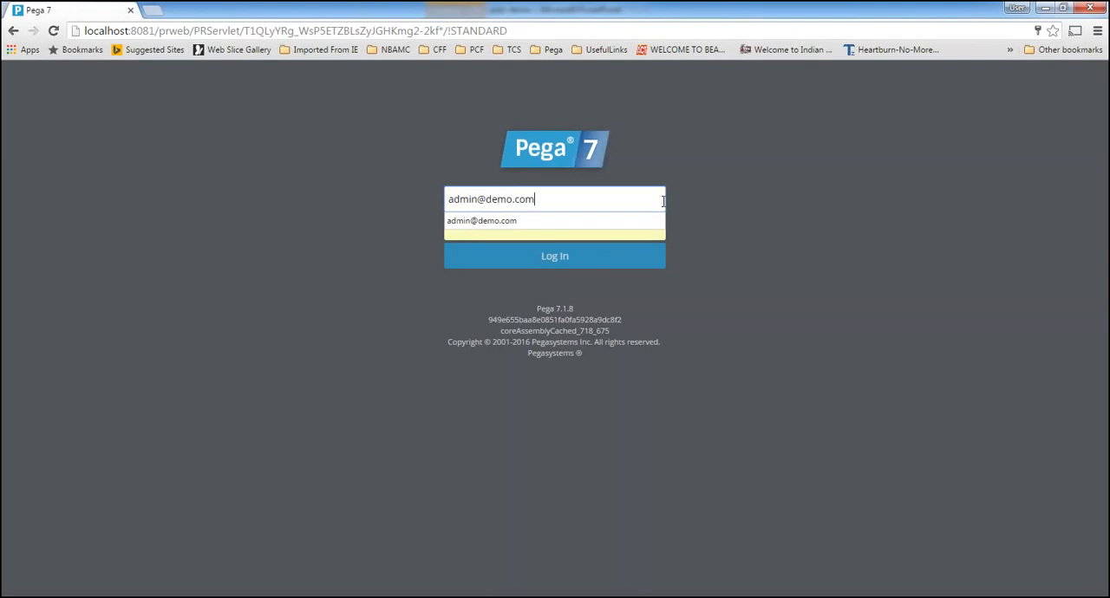
{"action": "left_click", "coordinate": [532, 223]}
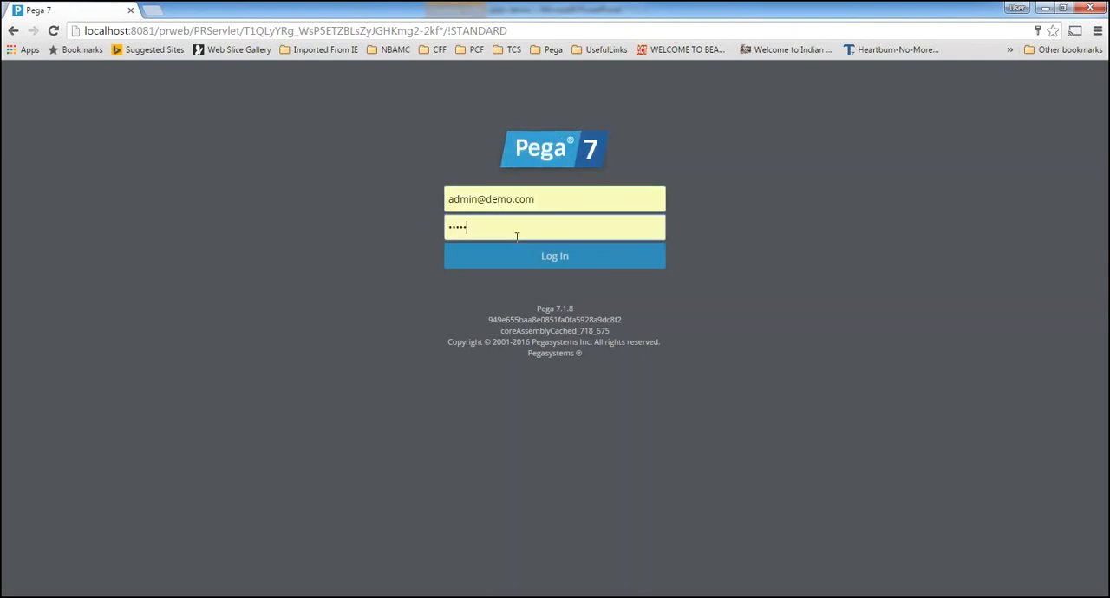
{"action": "double_click", "coordinate": [514, 227]}
{"action": "type", "text": "i"}
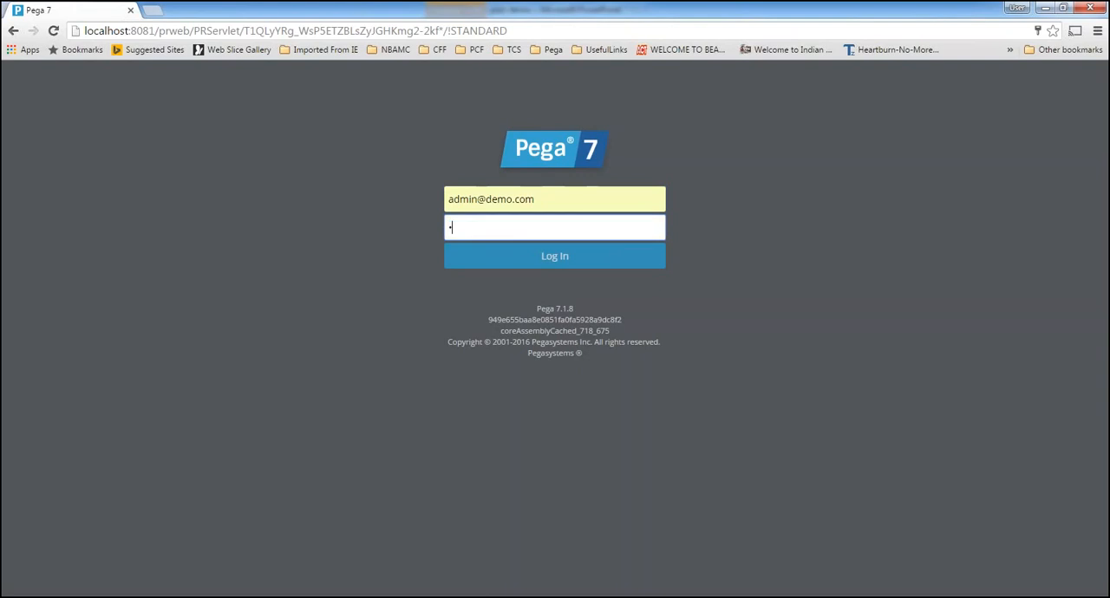
{"action": "type", "text": "n"}
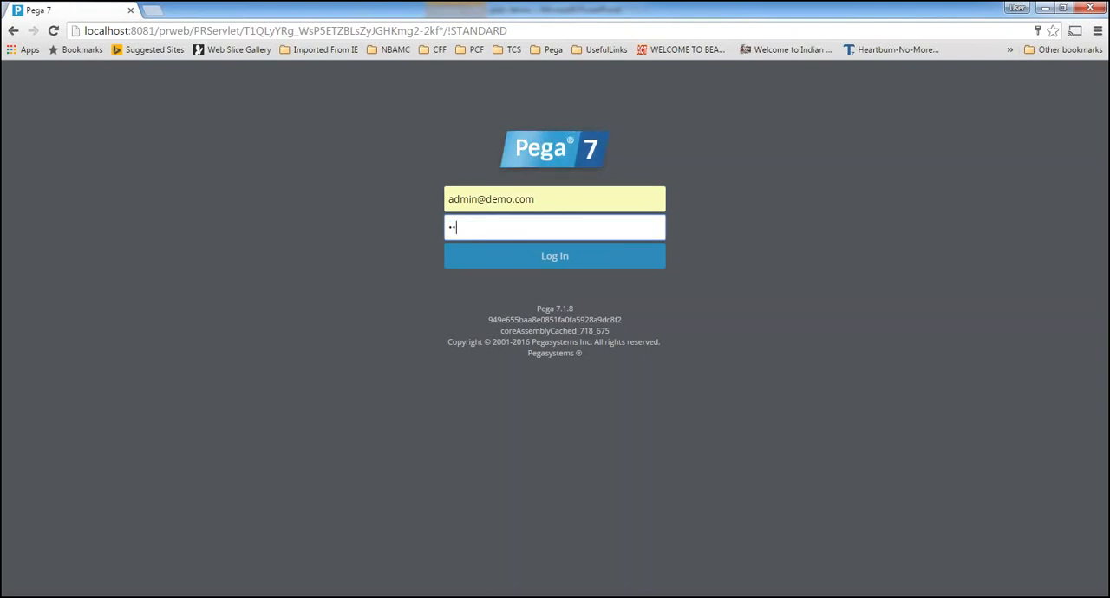
{"action": "type", "text": "stal"}
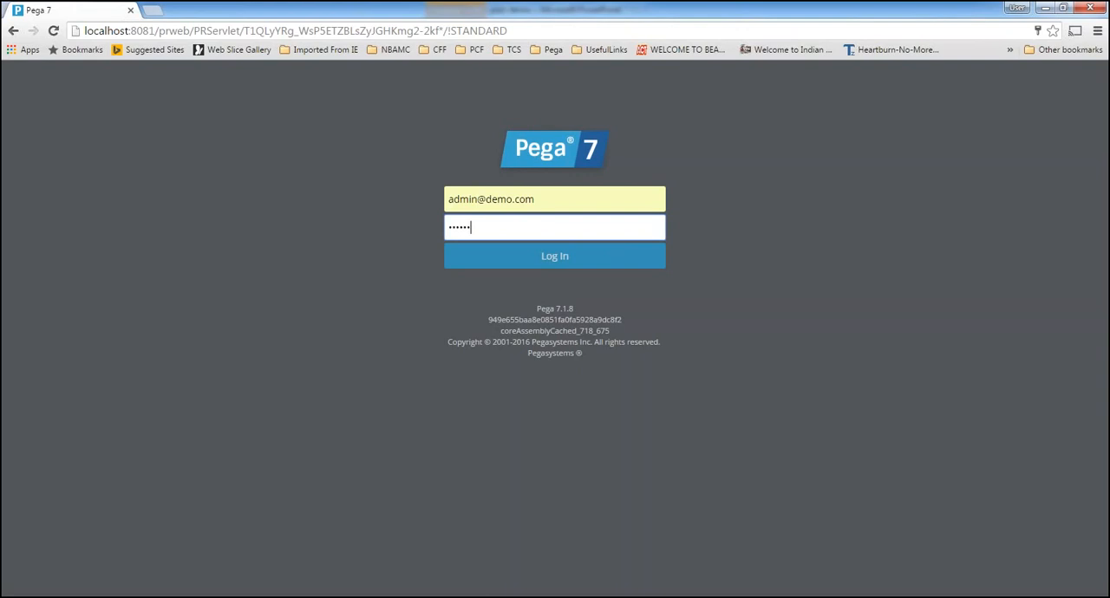
{"action": "left_click", "coordinate": [460, 258]}
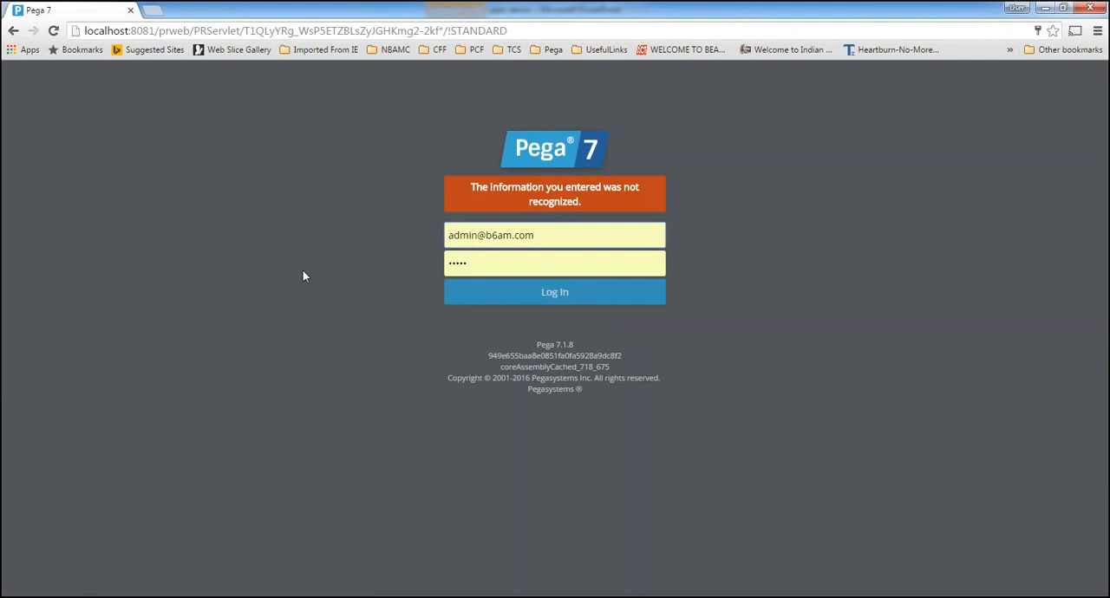
Log in to Pega 7 with the demo administrator's e-mail and its saved password
{"action": "double_click", "coordinate": [488, 237]}
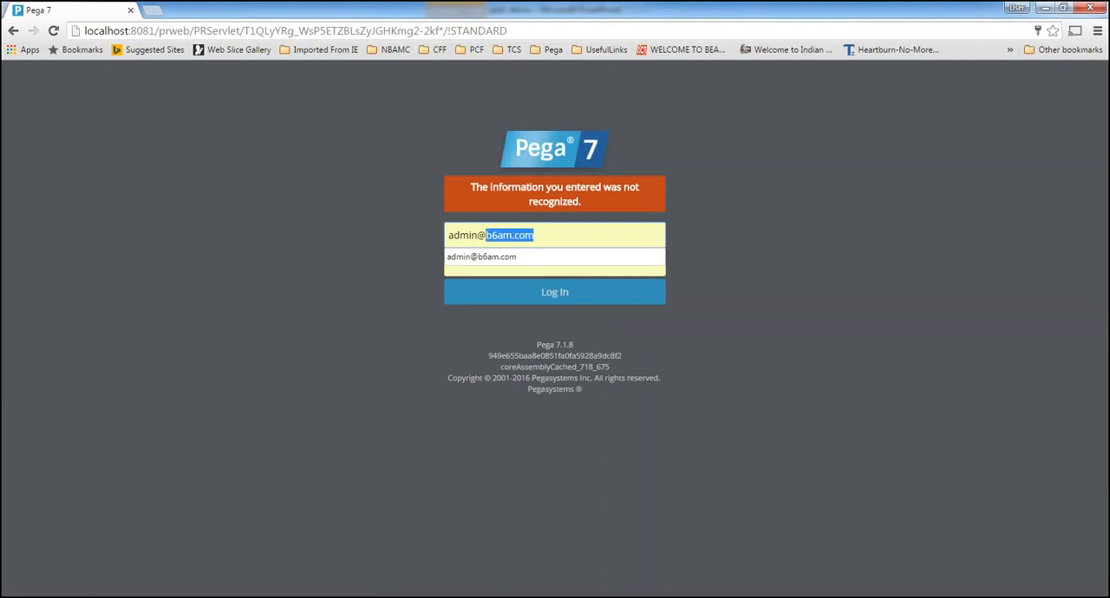
{"action": "type", "text": "den"}
{"action": "key", "text": "BackSpace"}
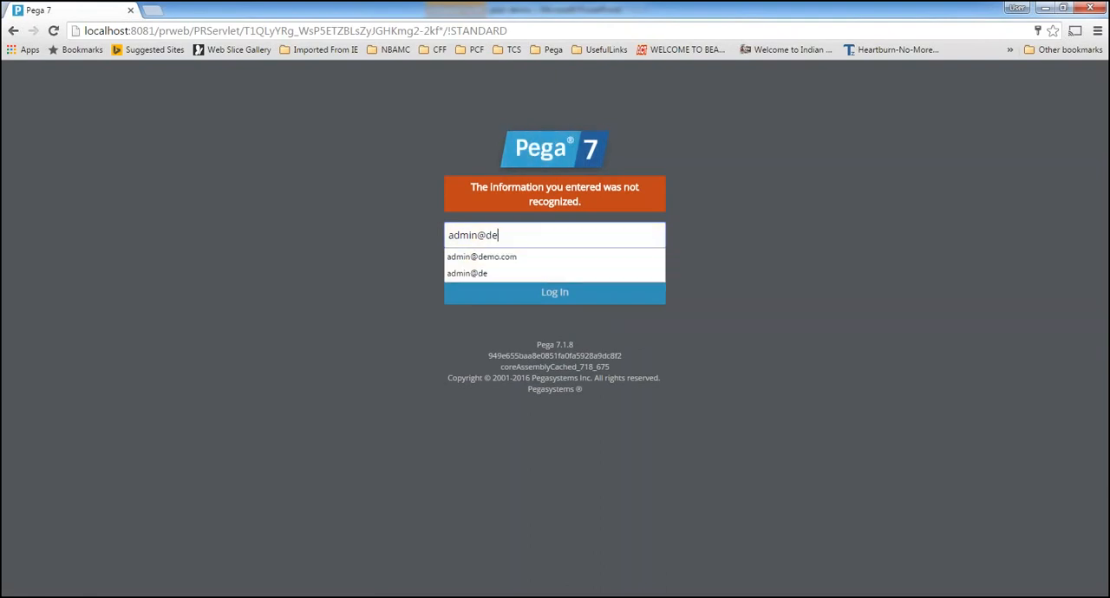
{"action": "type", "text": "mo."}
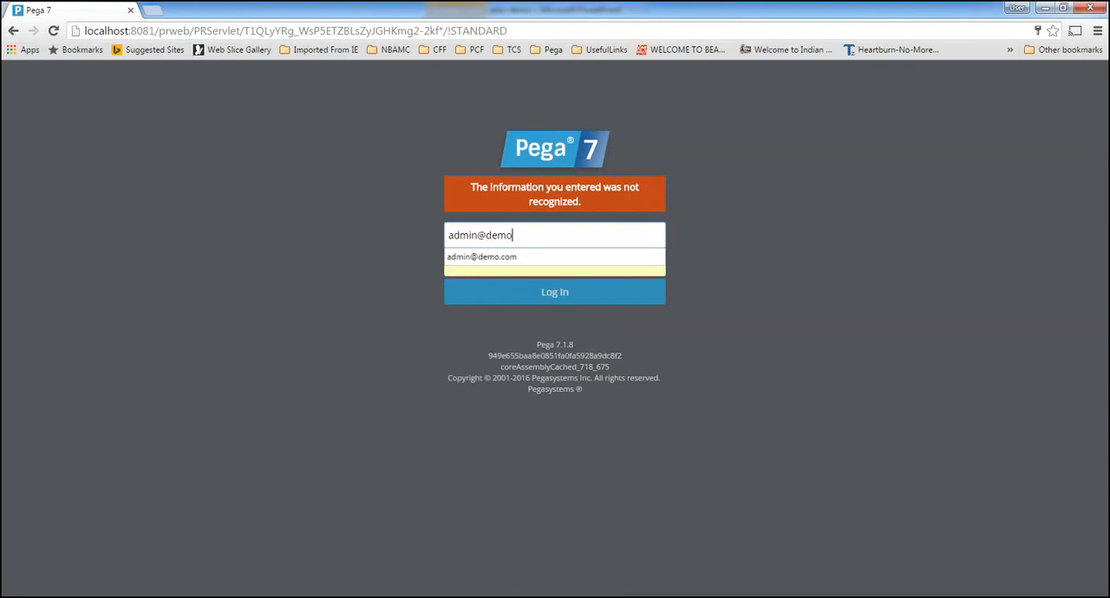
{"action": "left_click", "coordinate": [482, 257]}
{"action": "left_click", "coordinate": [525, 292]}
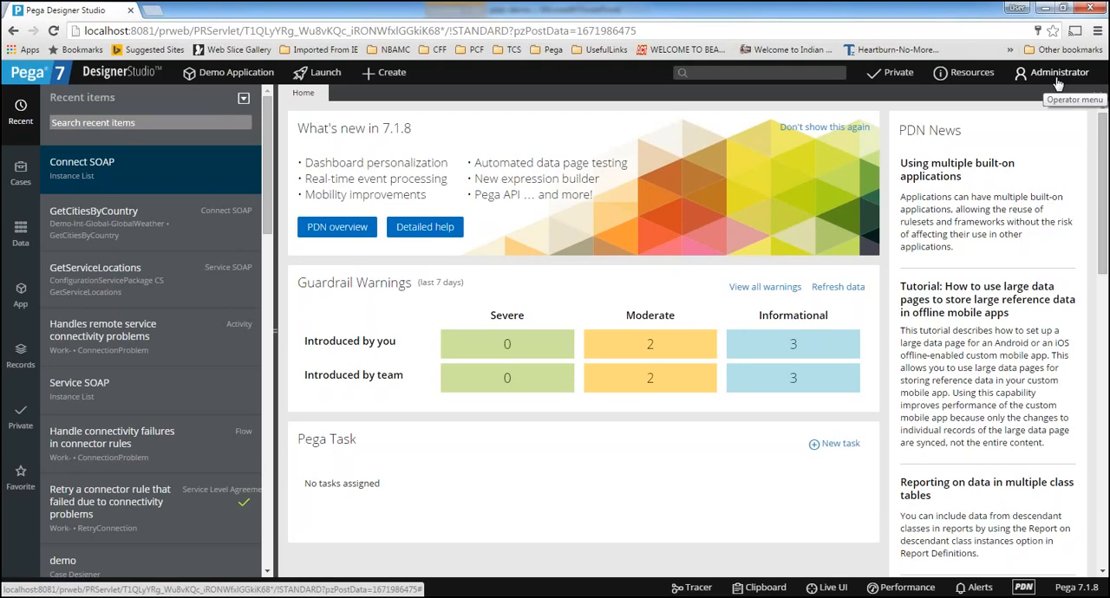
Open the Operator ID record of the logged-in Administrator
{"action": "left_click", "coordinate": [1022, 80]}
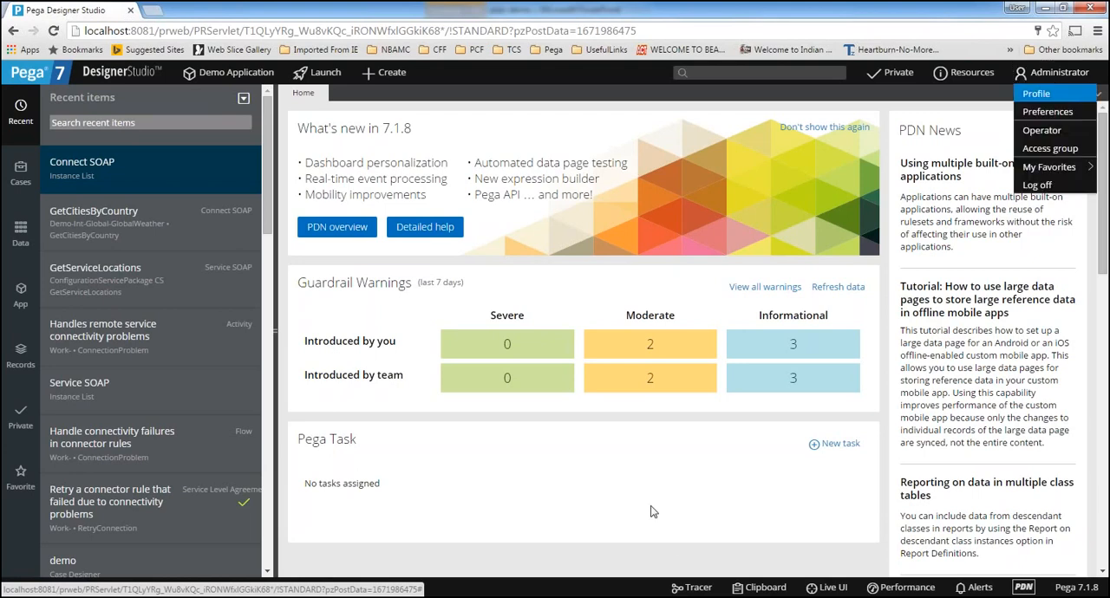
{"action": "left_click", "coordinate": [653, 512]}
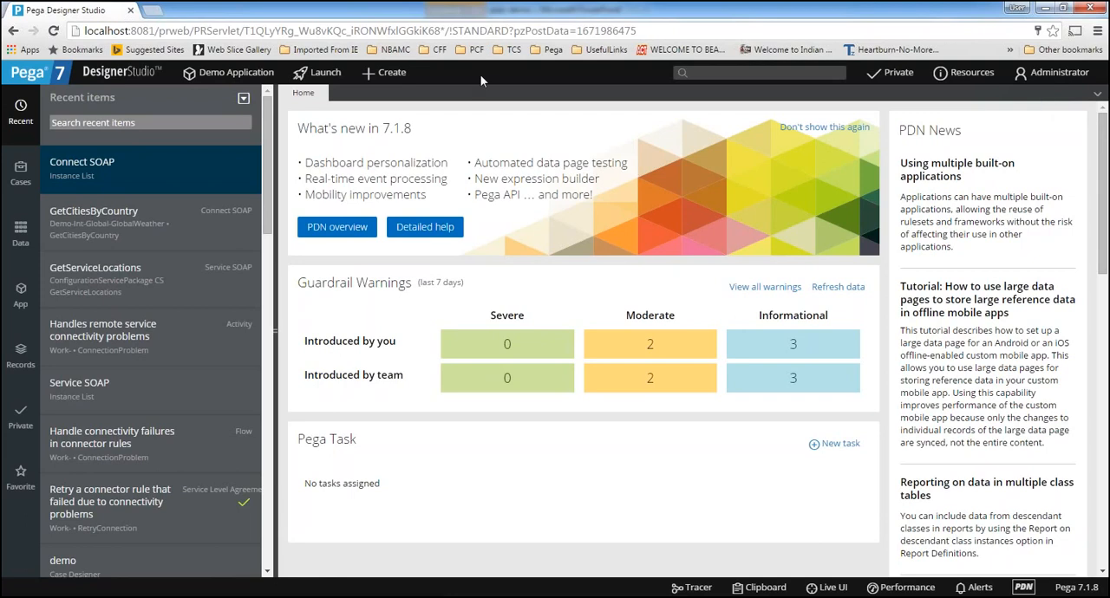
{"action": "left_click", "coordinate": [1056, 76]}
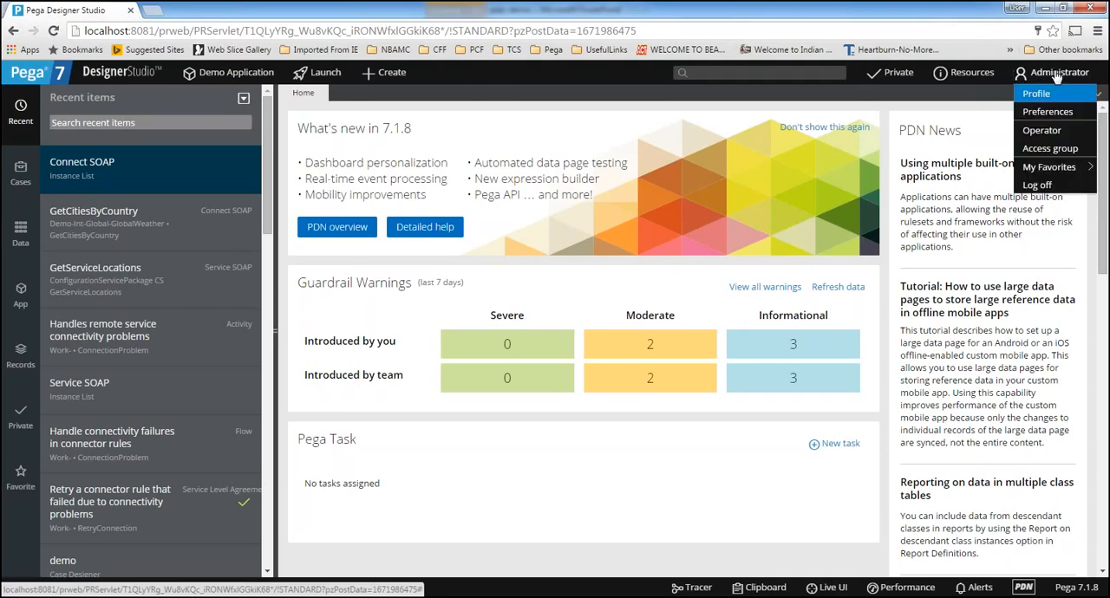
{"action": "left_click", "coordinate": [1046, 135]}
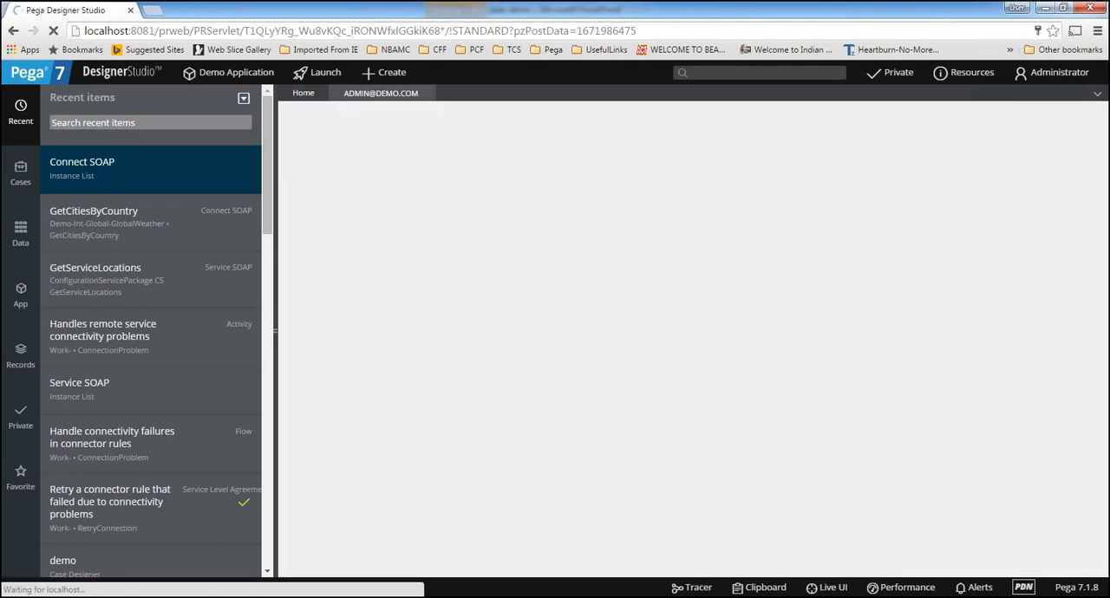
View the Administrator's operator profile window, examining its access group, portal layout, roles and rulesets, and close it
{"action": "left_click", "coordinate": [1068, 76]}
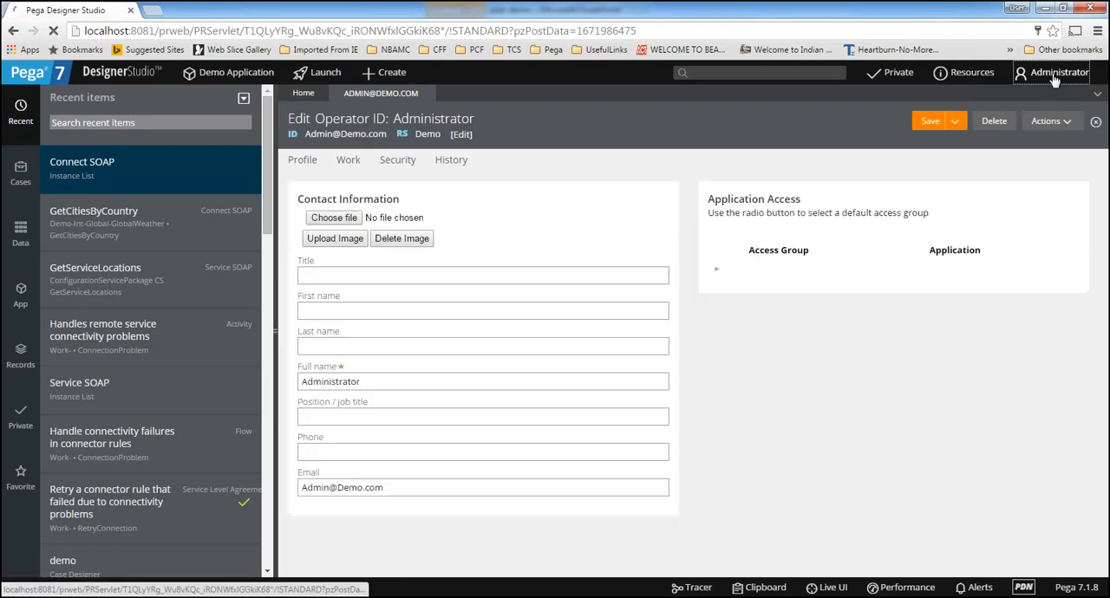
{"action": "left_click", "coordinate": [1055, 79]}
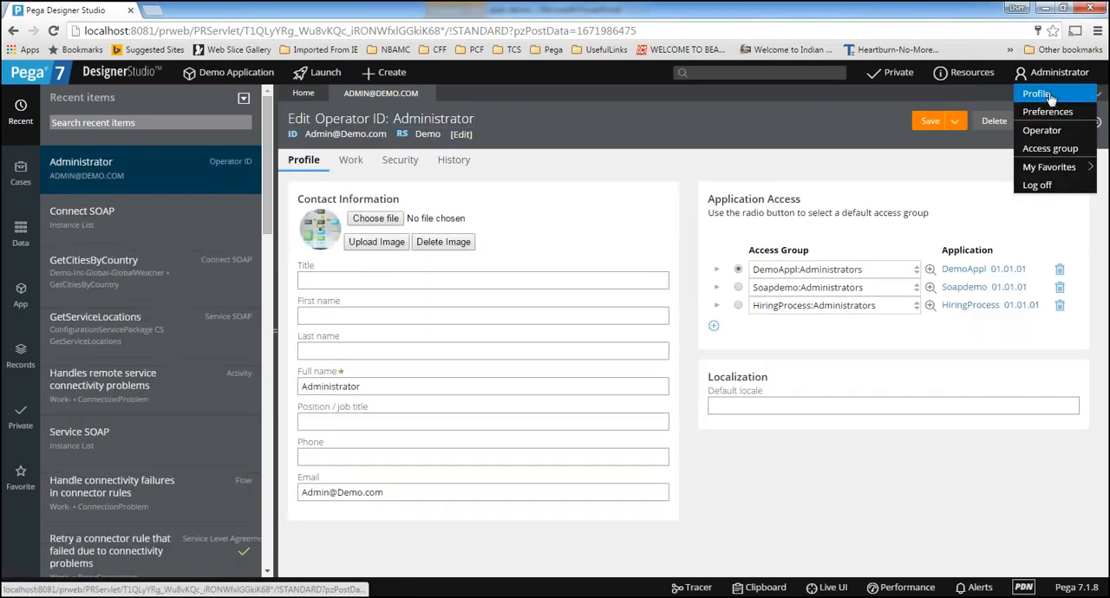
{"action": "left_click", "coordinate": [1048, 96]}
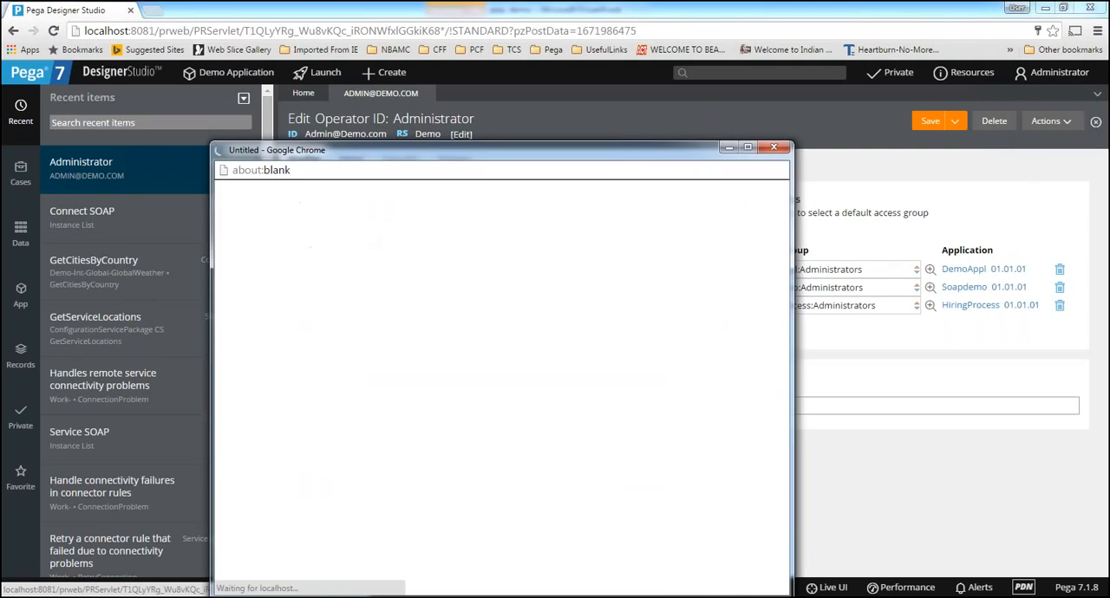
{"action": "left_click_drag", "start_coordinate": [368, 151], "coordinate": [350, 205]}
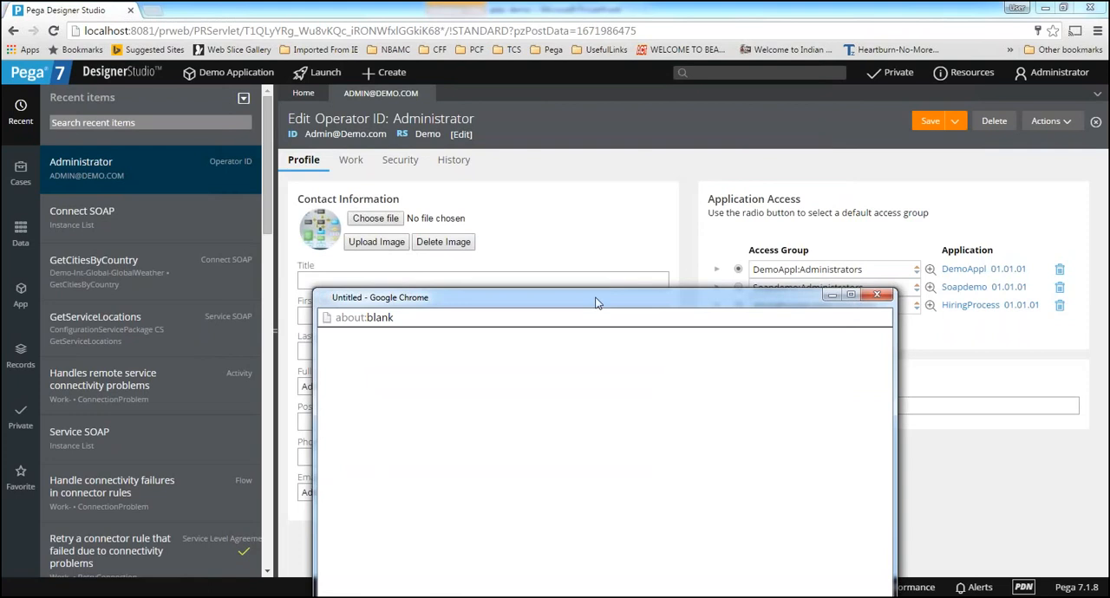
{"action": "left_click_drag", "start_coordinate": [597, 299], "coordinate": [501, 65]}
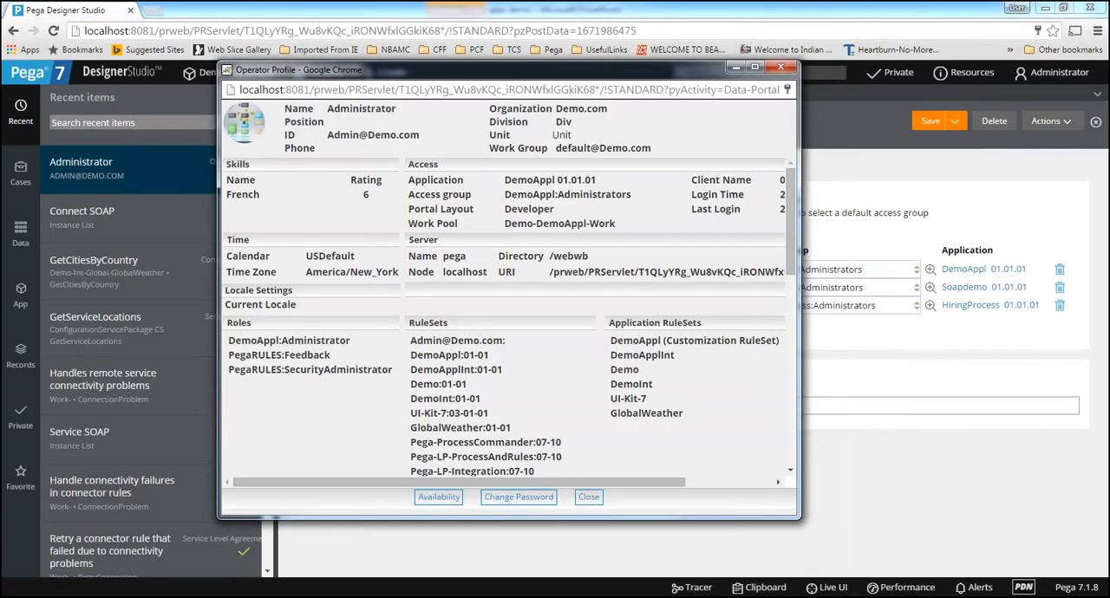
{"action": "left_click", "coordinate": [754, 68]}
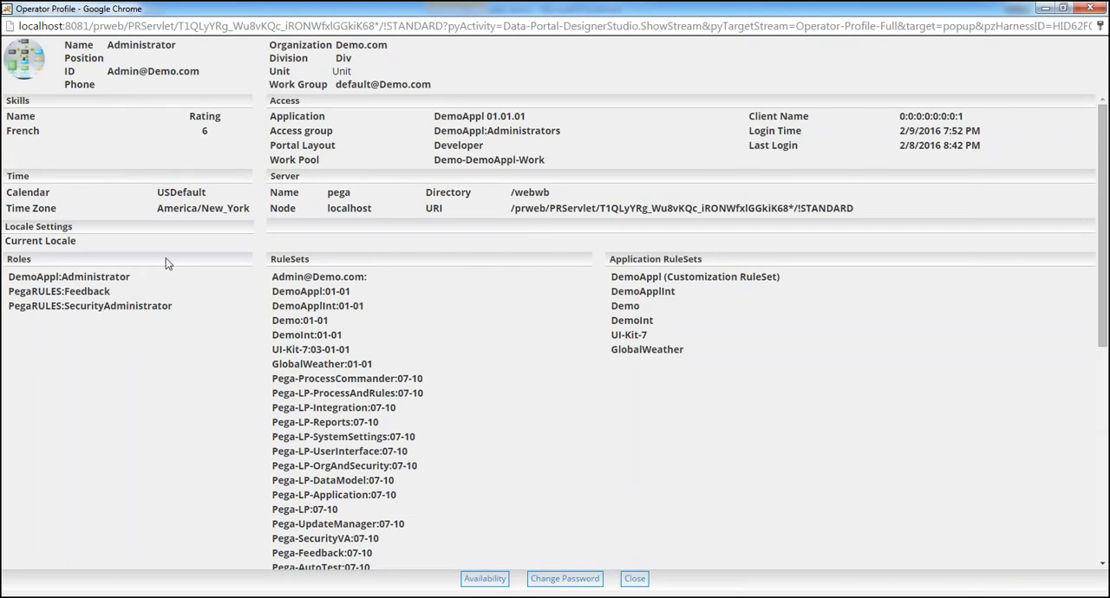
{"action": "left_click_drag", "start_coordinate": [414, 4], "coordinate": [385, 135]}
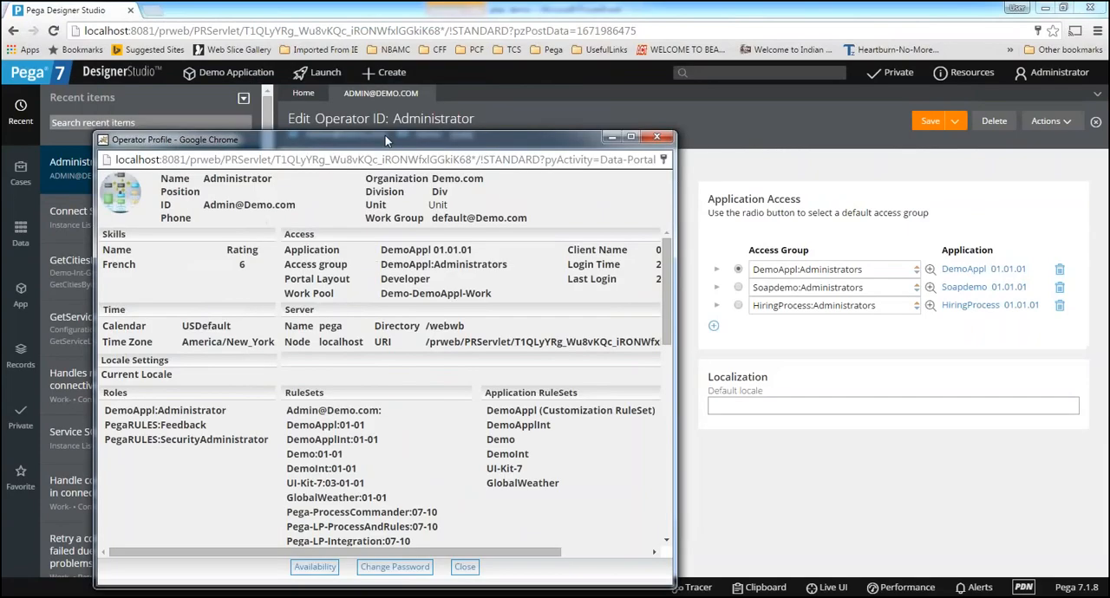
{"action": "left_click", "coordinate": [656, 130]}
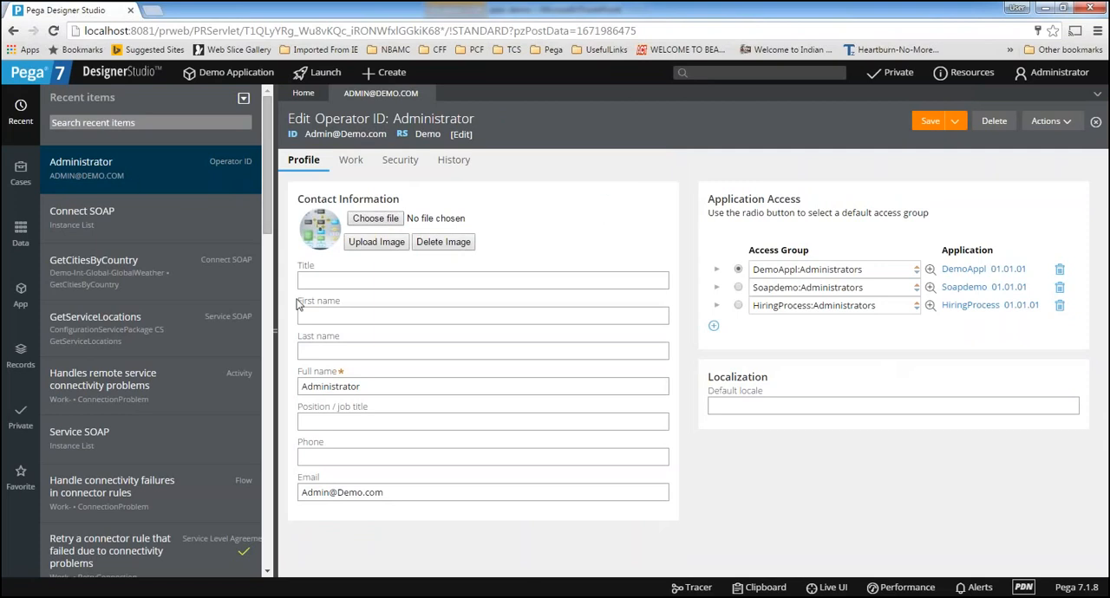
Examine the operator's contact information, including the full name, and the access group list under Application Access
{"action": "left_click", "coordinate": [319, 278]}
{"action": "double_click", "coordinate": [384, 387]}
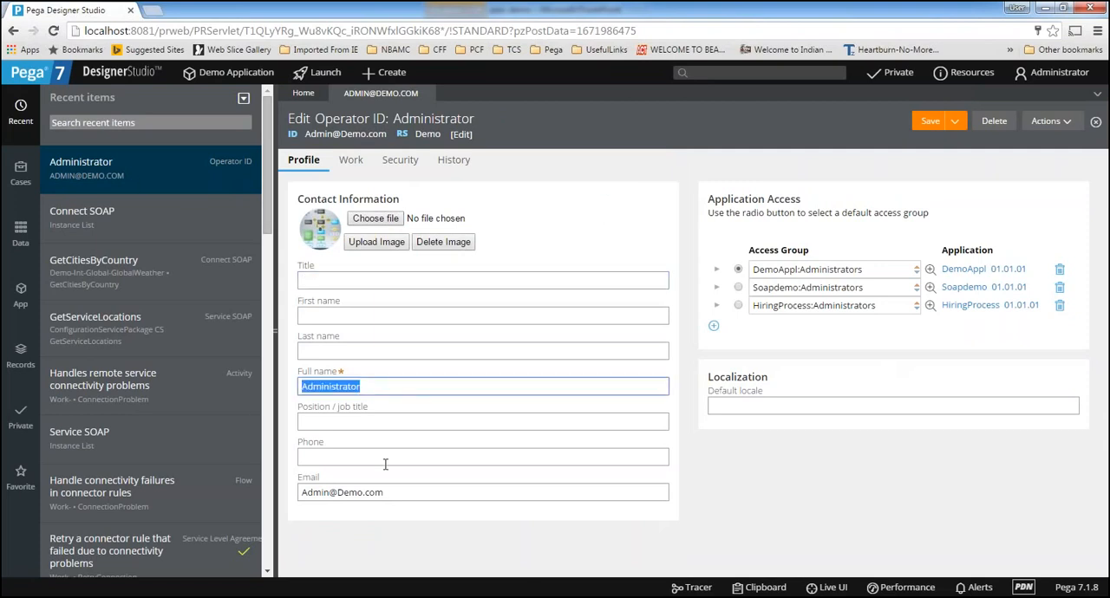
{"action": "left_click", "coordinate": [385, 384]}
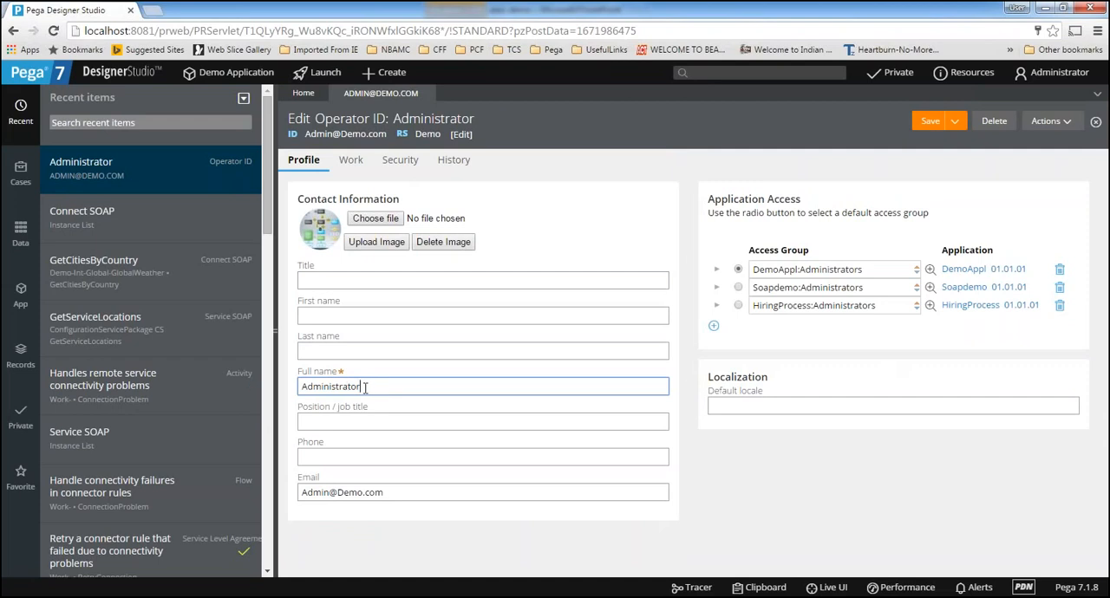
{"action": "left_click_drag", "start_coordinate": [366, 387], "coordinate": [268, 385]}
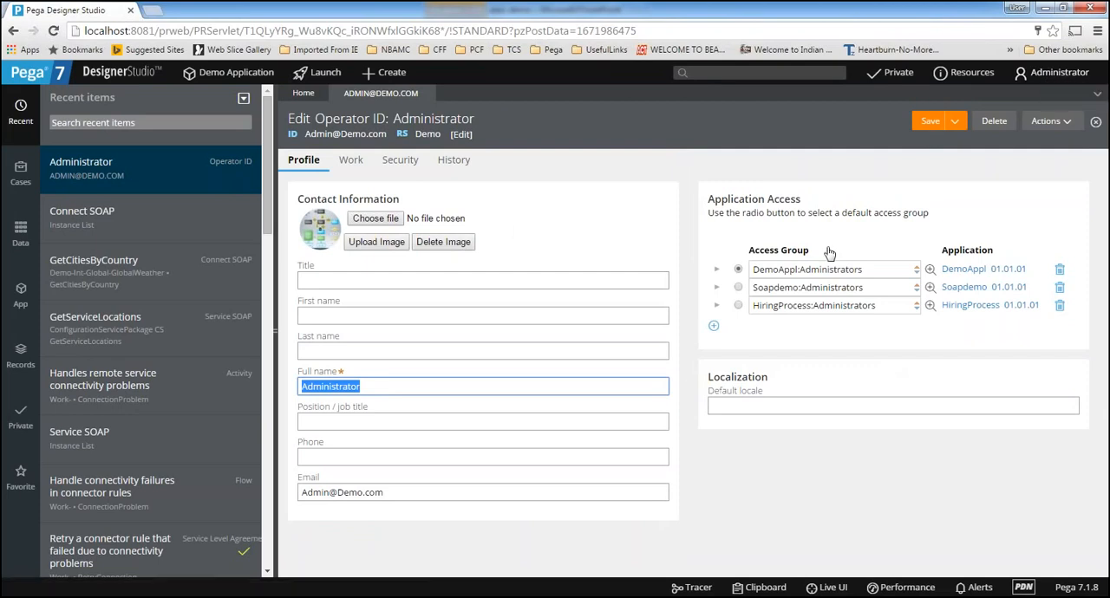
{"action": "left_click_drag", "start_coordinate": [834, 254], "coordinate": [727, 260]}
{"action": "left_click", "coordinate": [789, 505]}
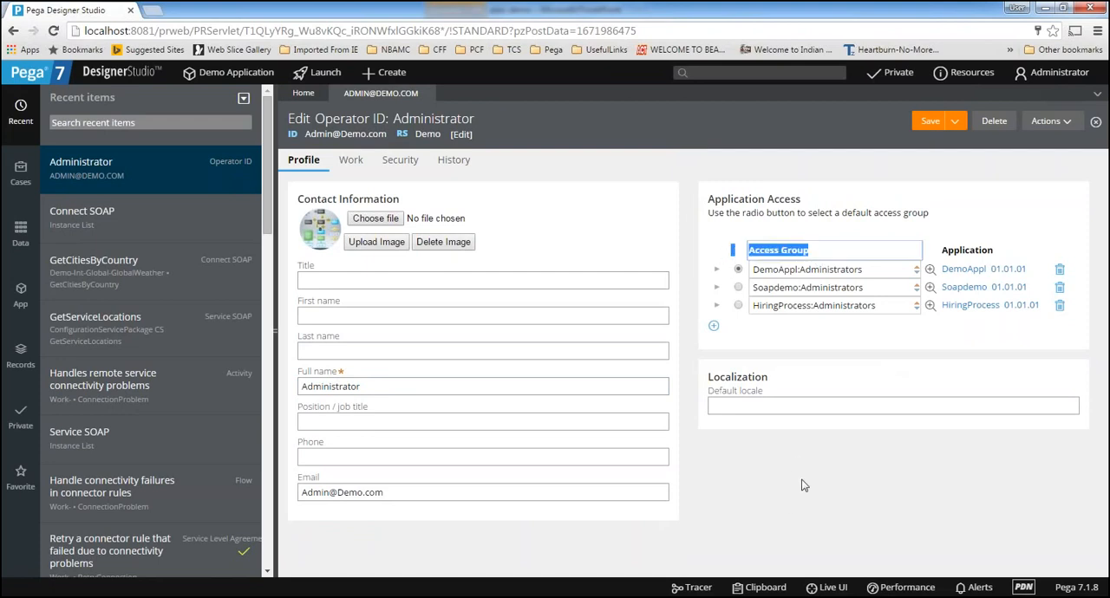
{"action": "left_click", "coordinate": [807, 510]}
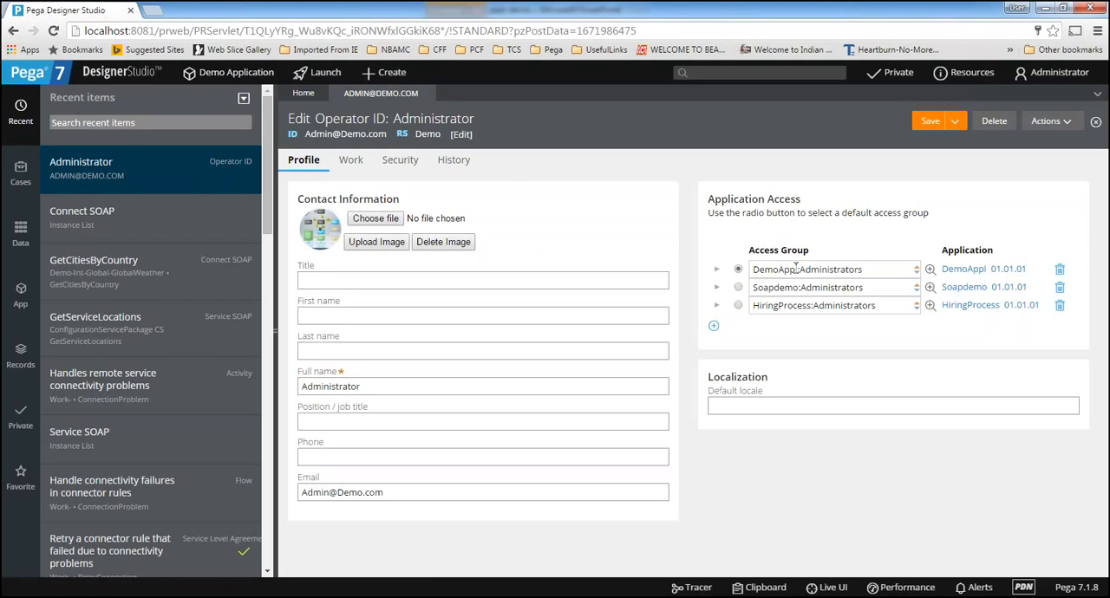
Examine how the DemoAppl, Soapdemo and HiringProcess administrator access groups are assigned to the operator
{"action": "left_click_drag", "start_coordinate": [800, 269], "coordinate": [869, 270]}
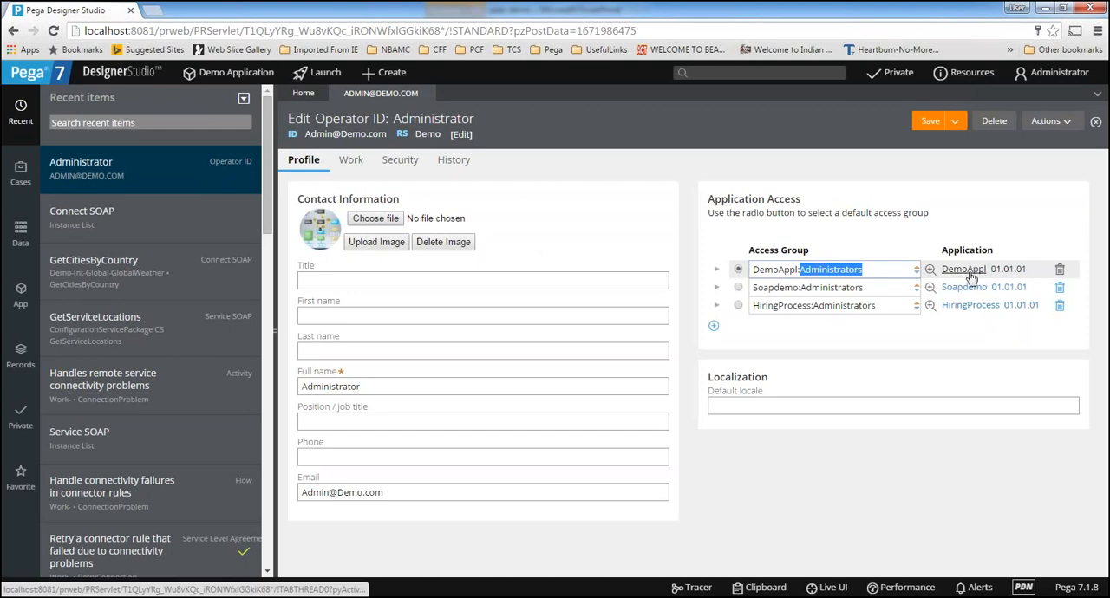
{"action": "left_click", "coordinate": [876, 269]}
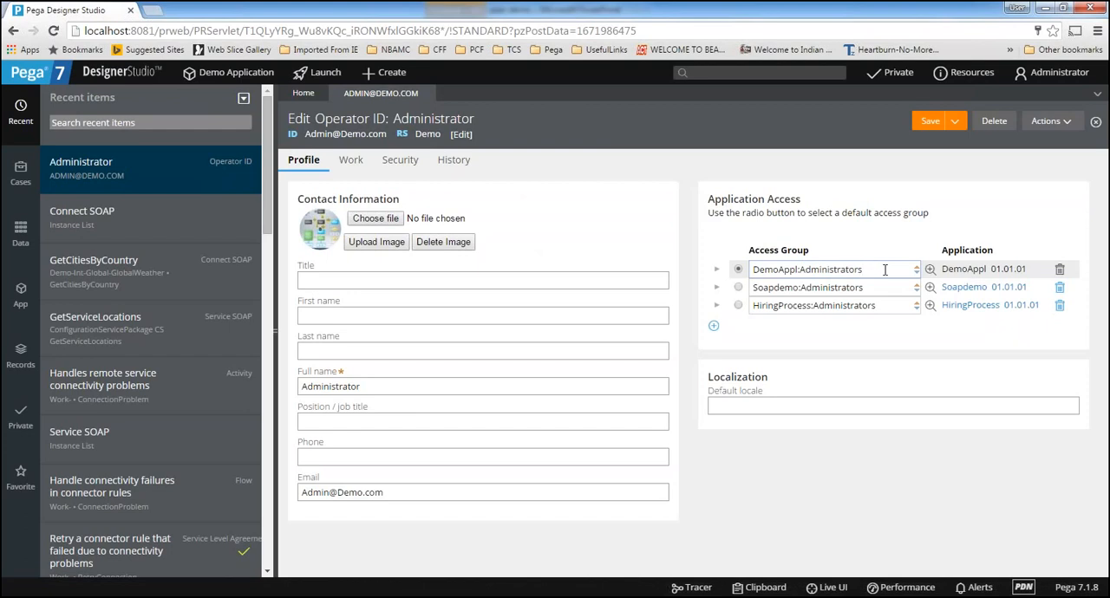
{"action": "left_click_drag", "start_coordinate": [885, 270], "coordinate": [751, 269]}
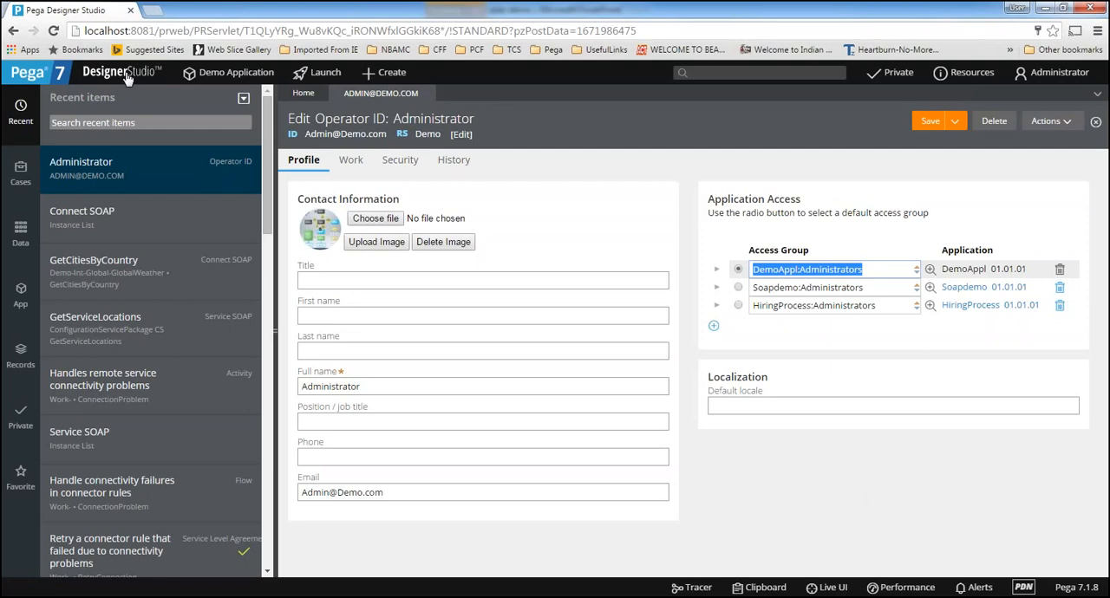
{"action": "left_click", "coordinate": [969, 214]}
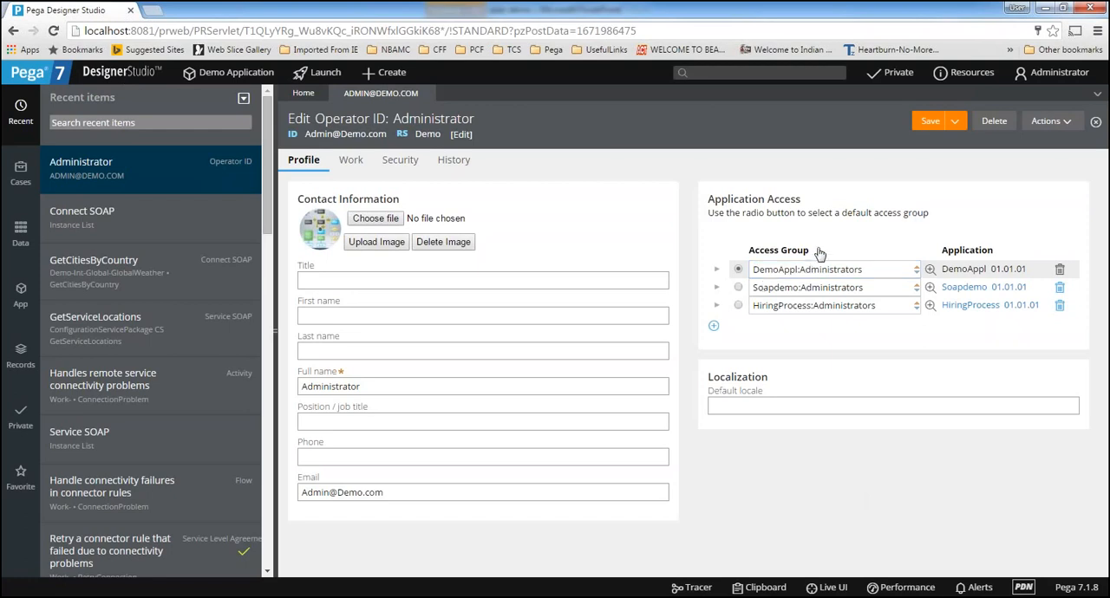
{"action": "left_click_drag", "start_coordinate": [820, 252], "coordinate": [742, 282]}
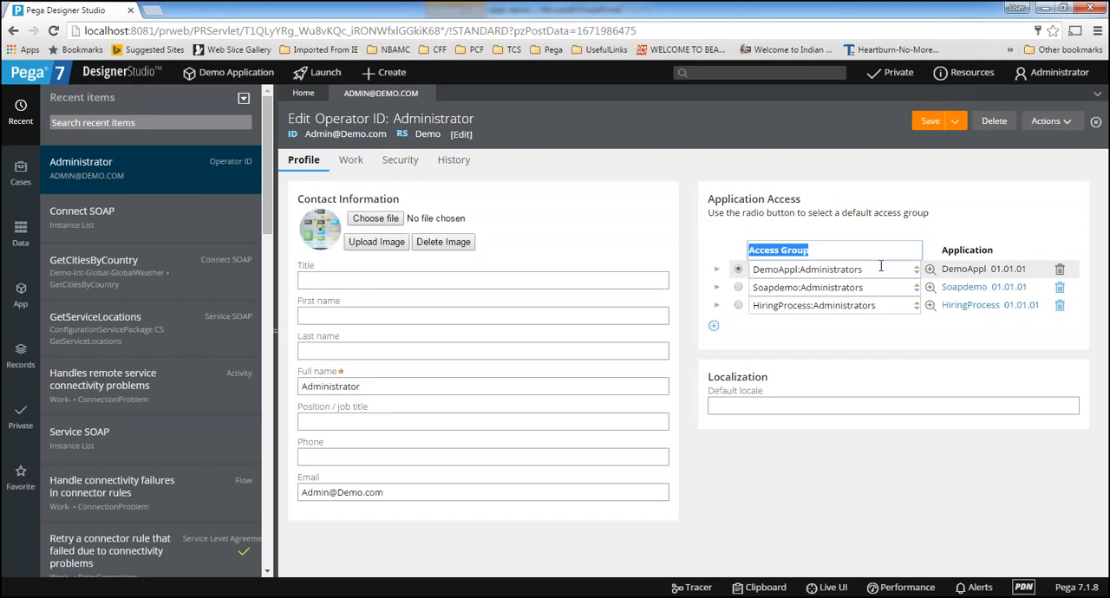
{"action": "left_click_drag", "start_coordinate": [880, 267], "coordinate": [762, 264]}
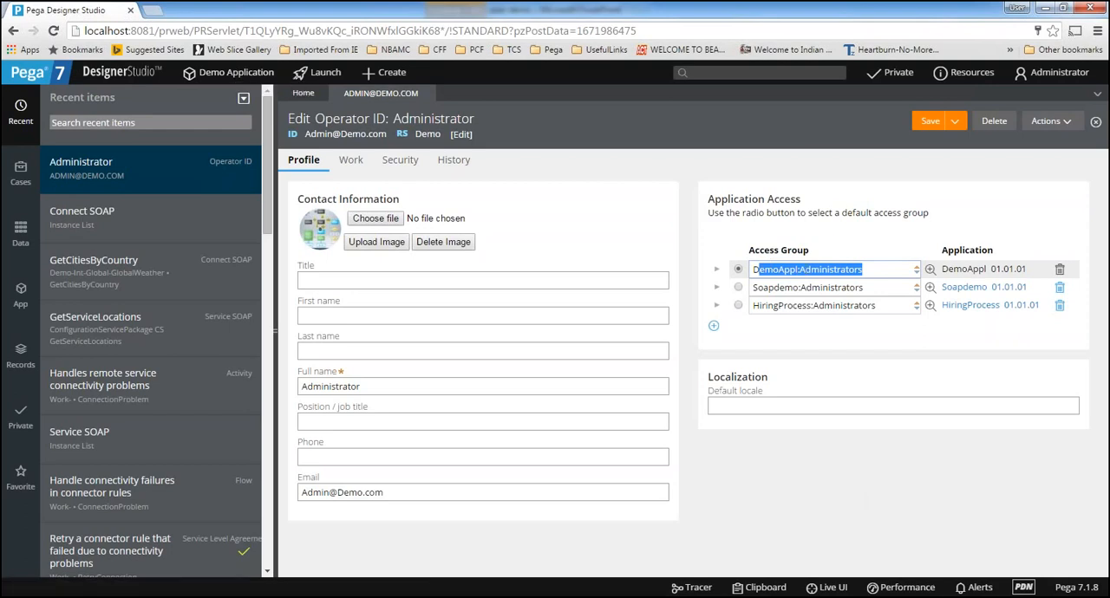
{"action": "left_click", "coordinate": [886, 305]}
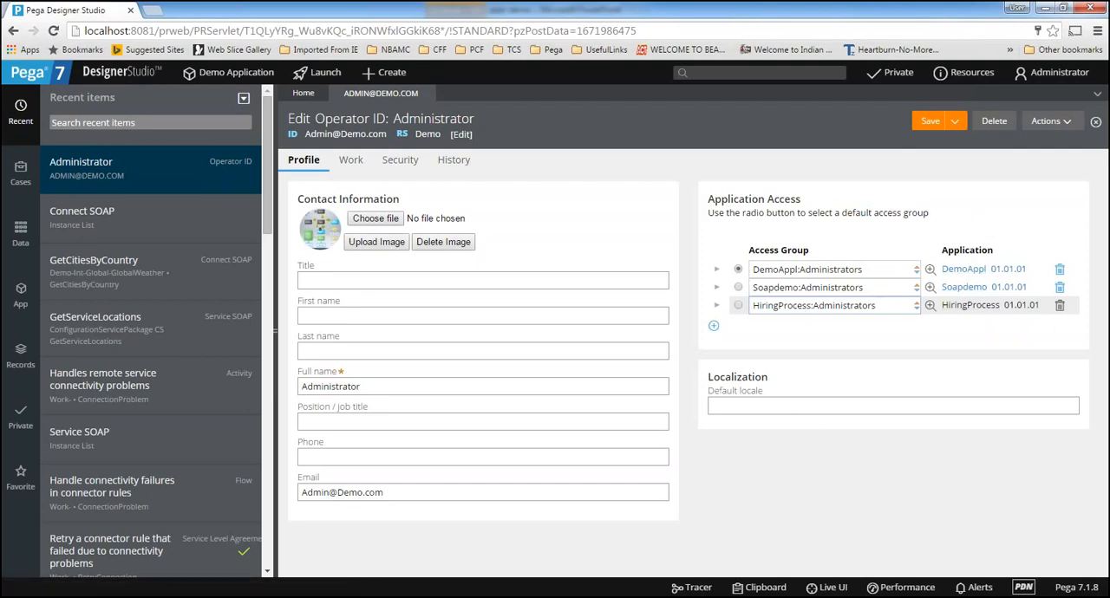
{"action": "left_click", "coordinate": [883, 287]}
{"action": "key", "text": "ctrl+a"}
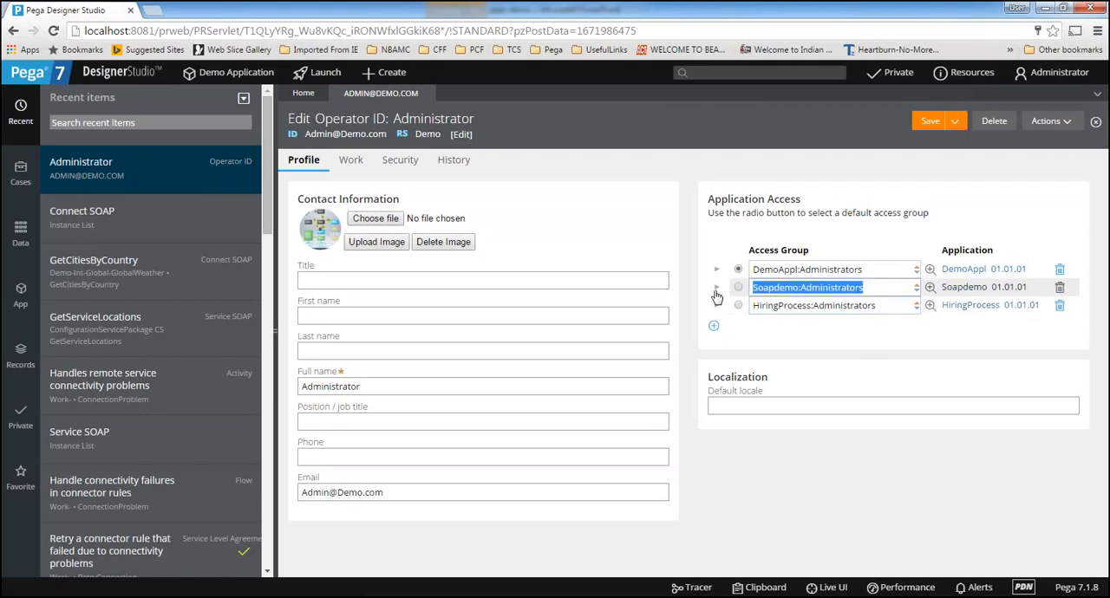
{"action": "left_click", "coordinate": [882, 306]}
{"action": "key", "text": "ctrl+a"}
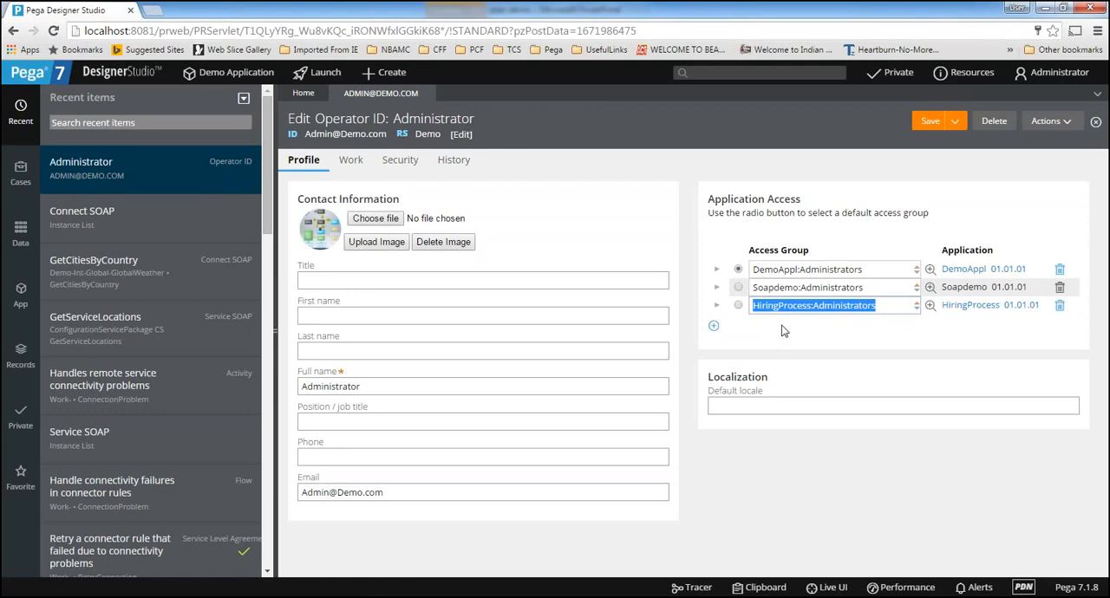
Add a blank access group row to the operator, browse the available access groups, and delete the row
{"action": "left_click", "coordinate": [714, 326]}
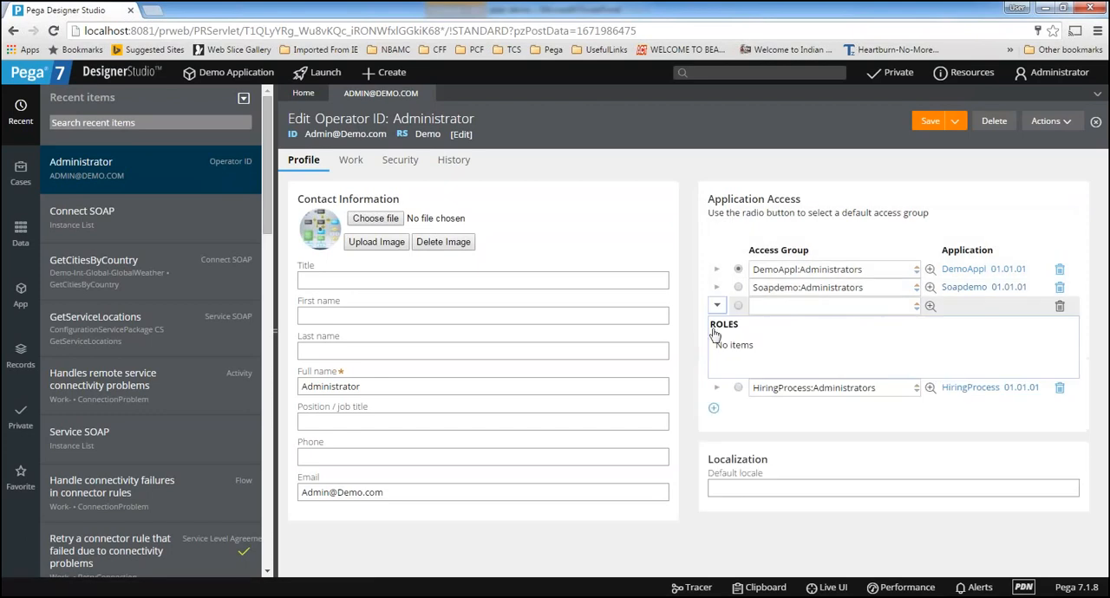
{"action": "left_click", "coordinate": [784, 306]}
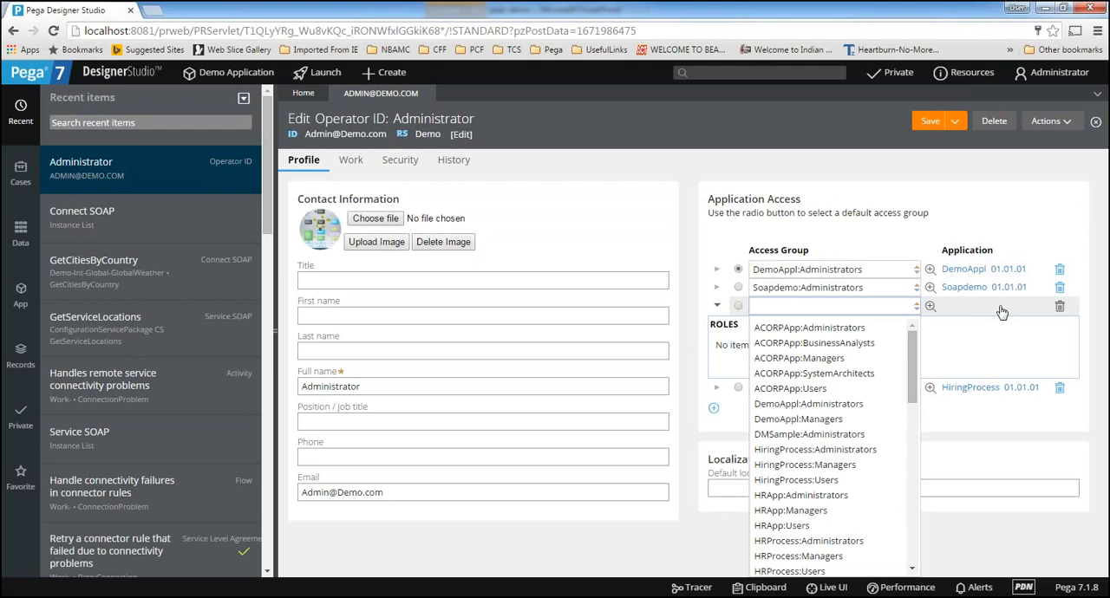
{"action": "scroll", "coordinate": [800, 411], "scroll_direction": "down", "scroll_amount": 5}
{"action": "scroll", "coordinate": [802, 404], "scroll_direction": "up", "scroll_amount": 5}
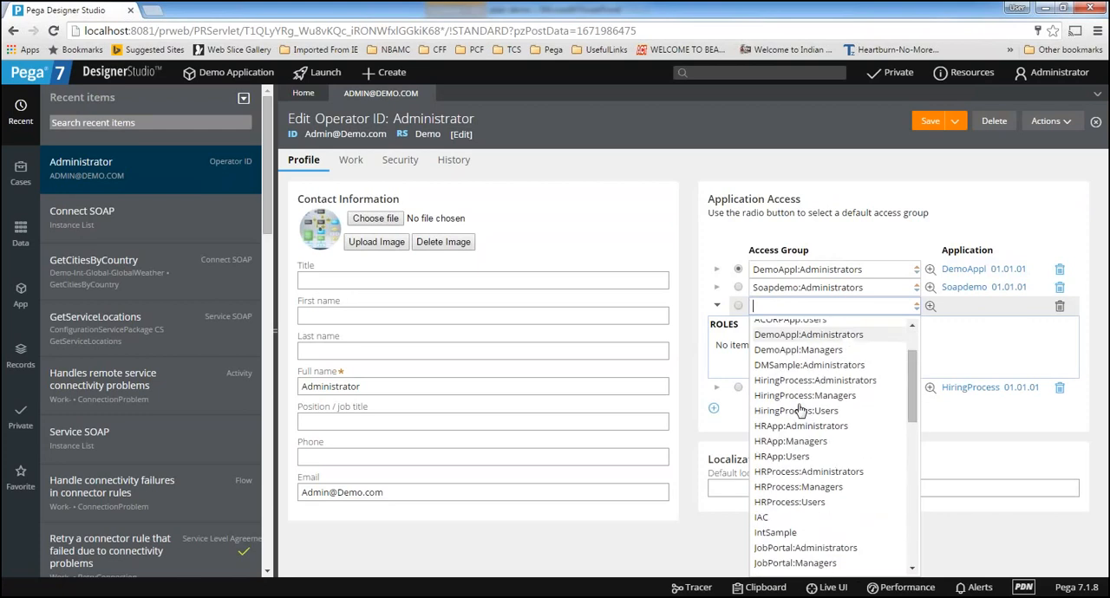
{"action": "left_click", "coordinate": [1008, 567]}
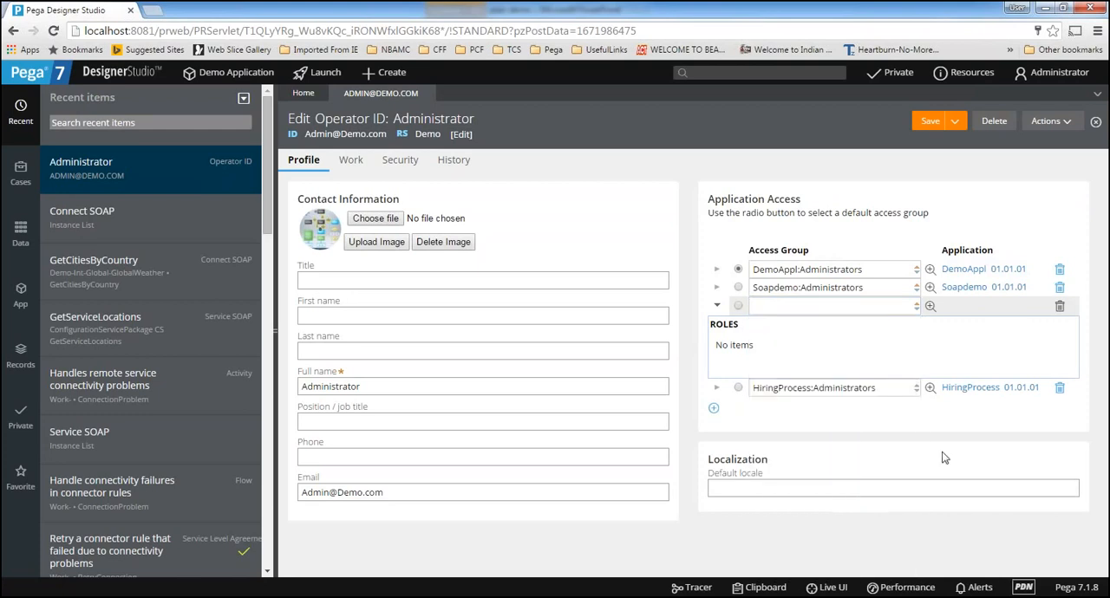
{"action": "left_click", "coordinate": [1060, 308]}
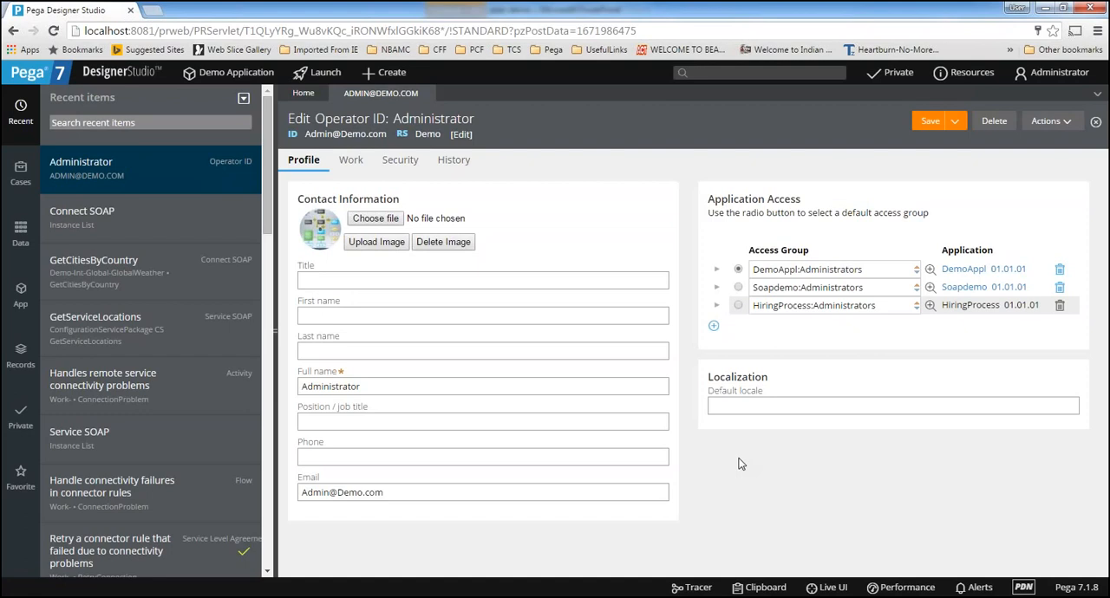
Review the default DemoAppl and the Soapdemo access groups, and check the Demo Application's options for switching application
{"action": "left_click", "coordinate": [874, 271]}
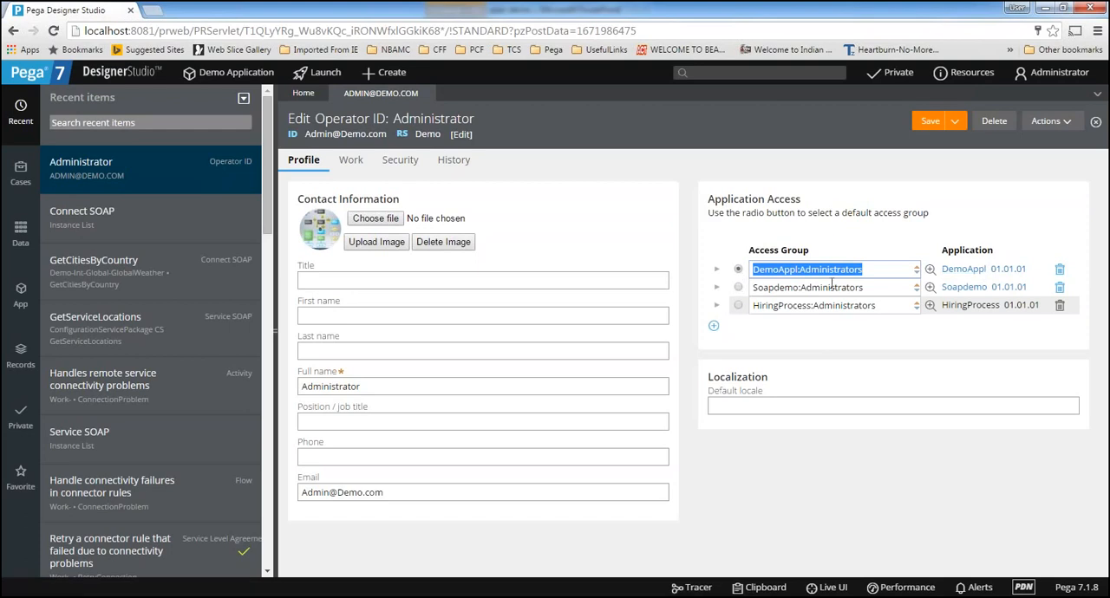
{"action": "left_click_drag", "start_coordinate": [871, 285], "coordinate": [761, 287]}
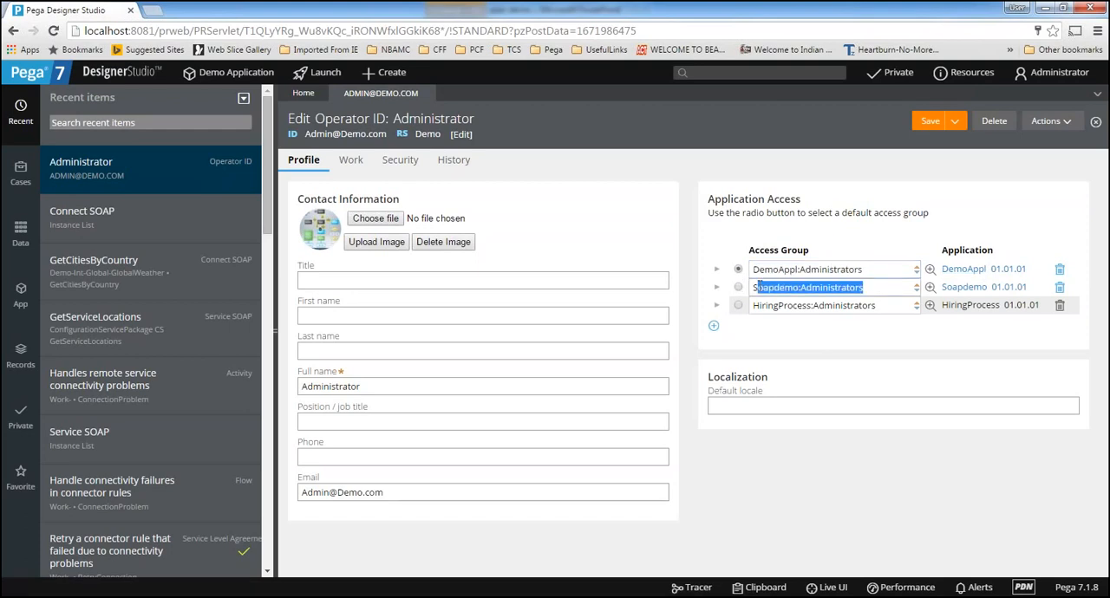
{"action": "left_click", "coordinate": [230, 75]}
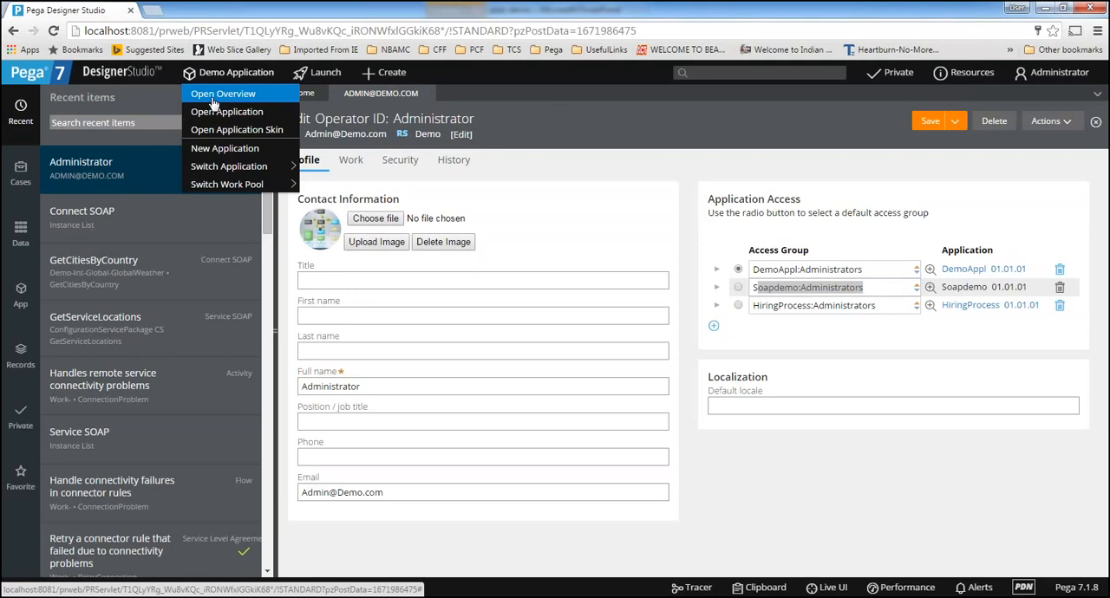
{"action": "mouse_move", "coordinate": [230, 169]}
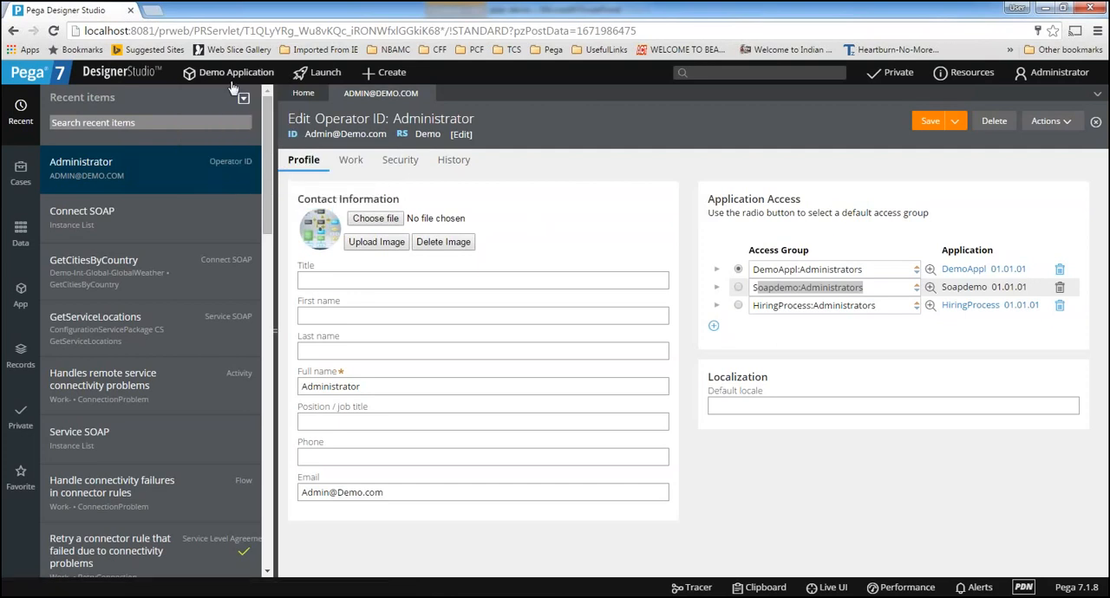
Check the Demo Application's menu options and log off the administrator
{"action": "mouse_move", "coordinate": [233, 74]}
{"action": "left_click", "coordinate": [235, 73]}
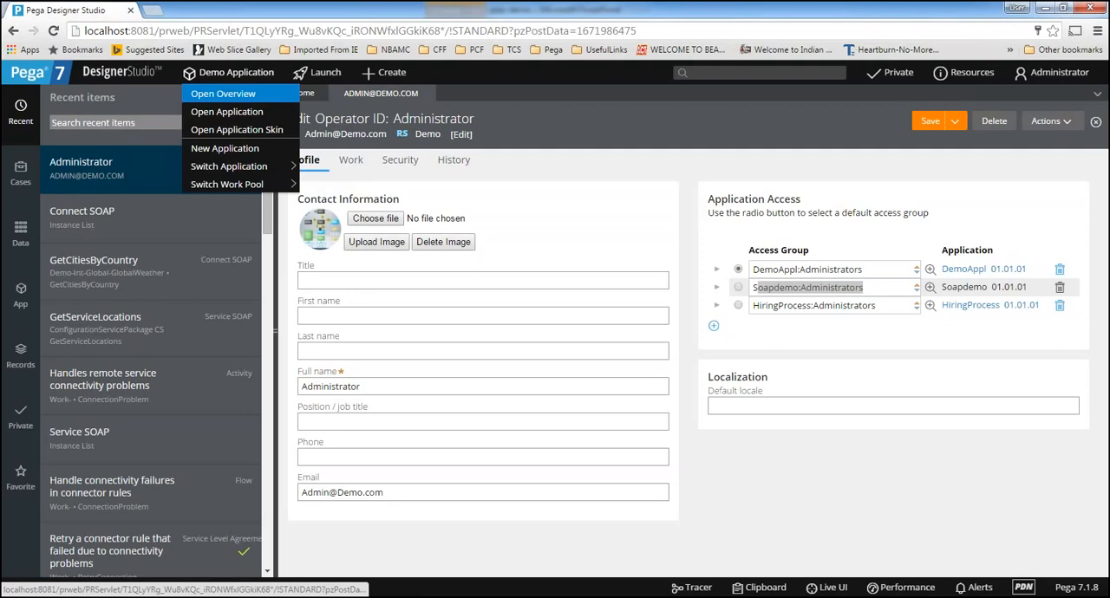
{"action": "left_click", "coordinate": [1058, 73]}
{"action": "left_click", "coordinate": [1054, 147]}
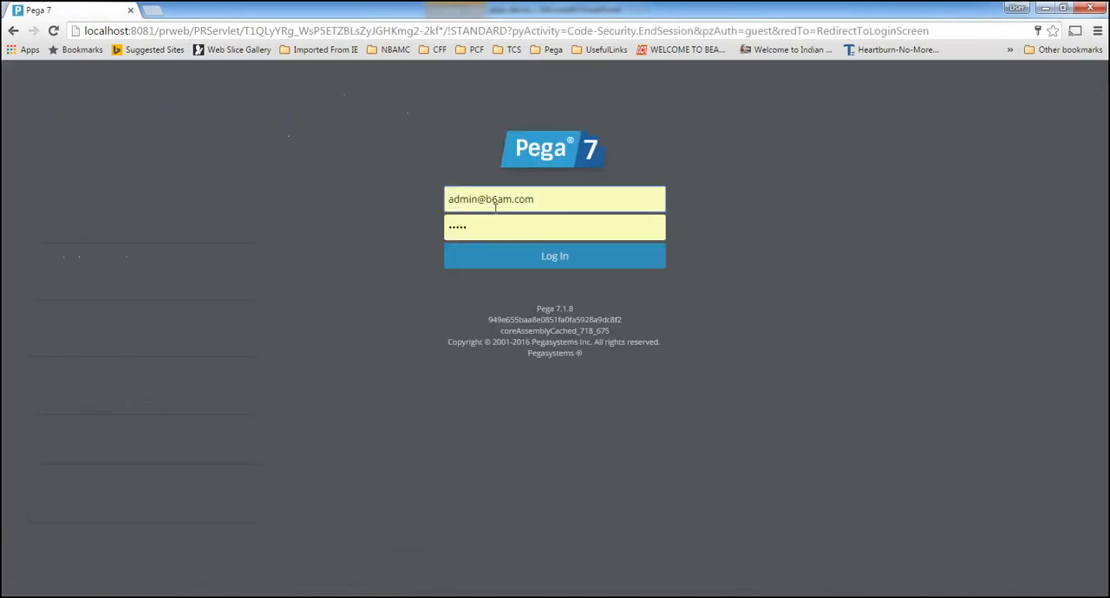
Log back in with the demo administrator account and check the embedded application server console while it loads
{"action": "left_click_drag", "start_coordinate": [485, 198], "coordinate": [544, 216]}
{"action": "type", "text": "demo.com"}
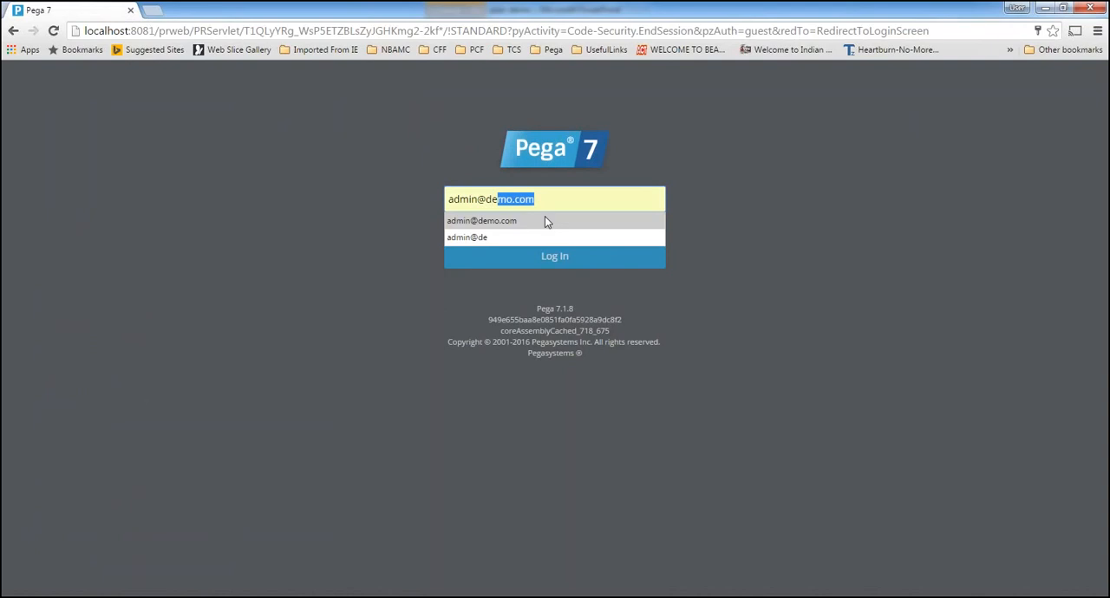
{"action": "left_click", "coordinate": [545, 218]}
{"action": "left_click", "coordinate": [555, 256]}
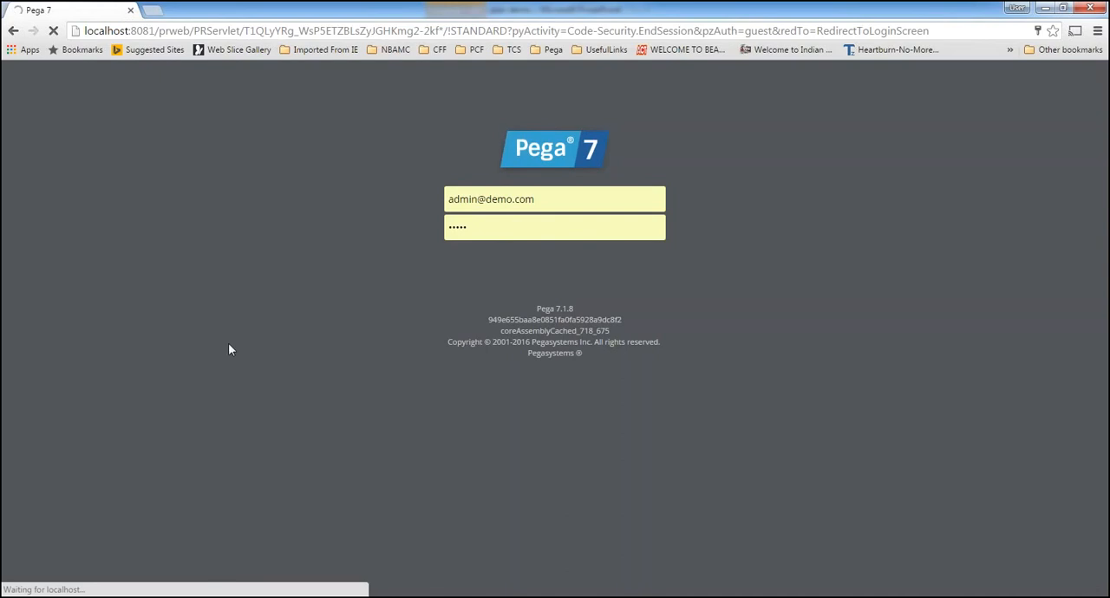
{"action": "left_click", "coordinate": [381, 597]}
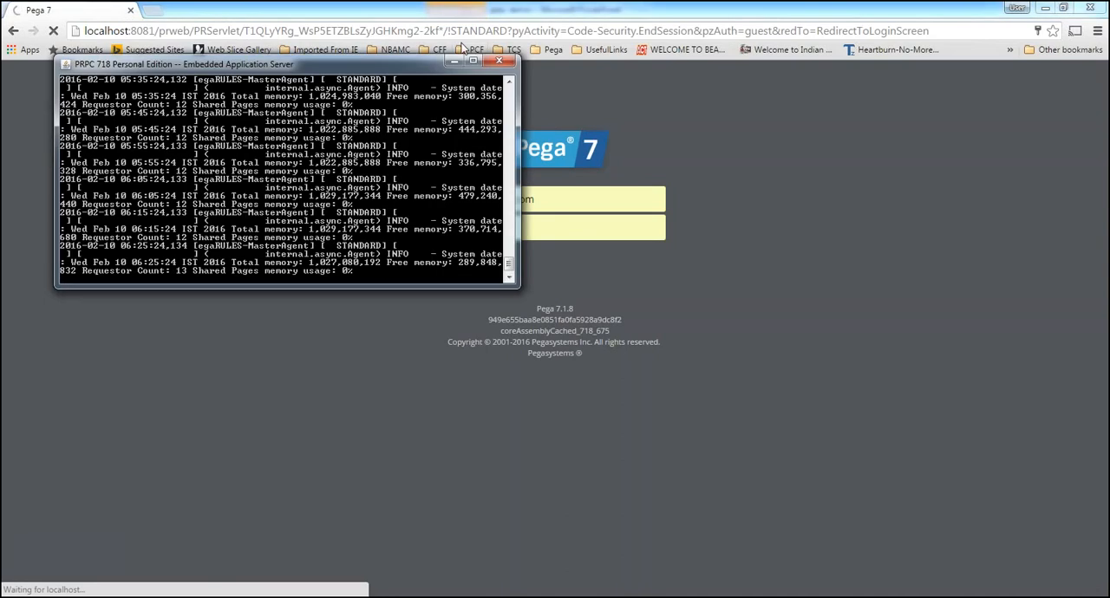
{"action": "left_click", "coordinate": [454, 62]}
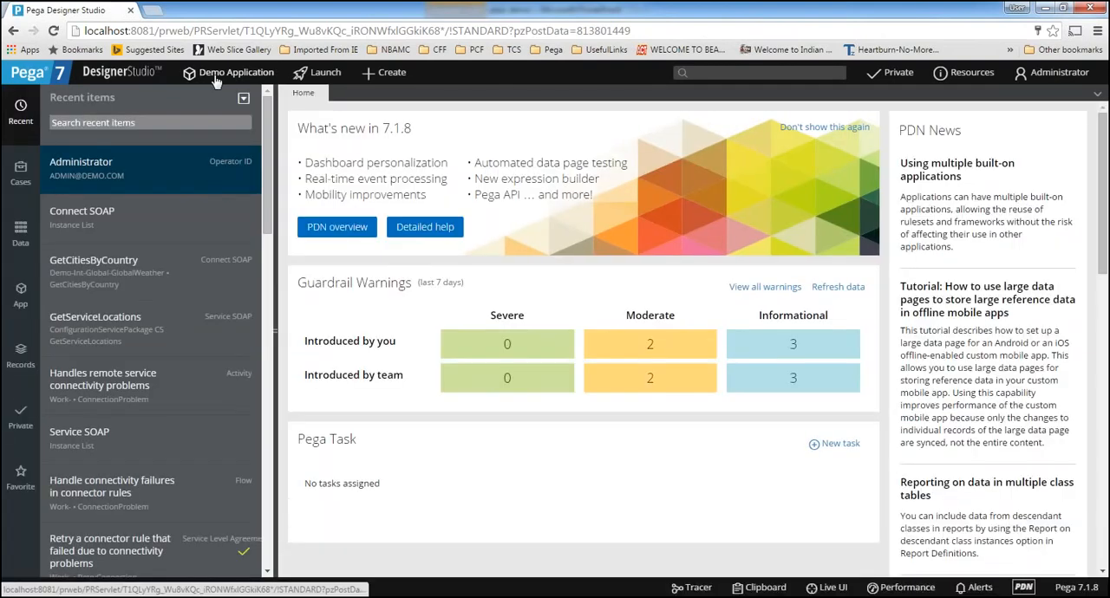
Switch the current application to Soap demo and return to Demo Application
{"action": "left_click", "coordinate": [217, 75]}
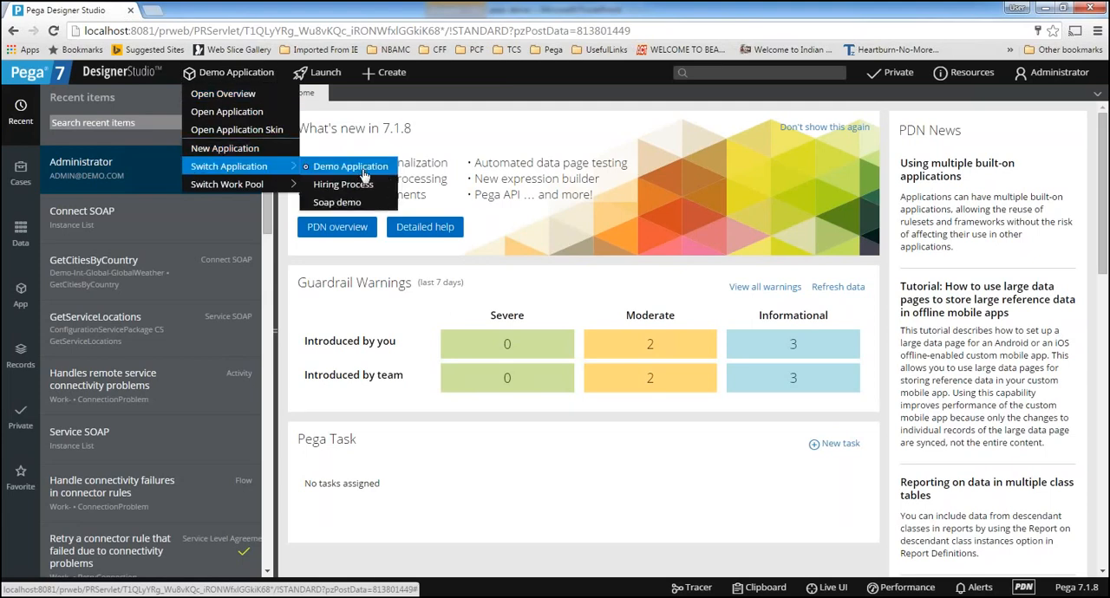
{"action": "left_click", "coordinate": [338, 202]}
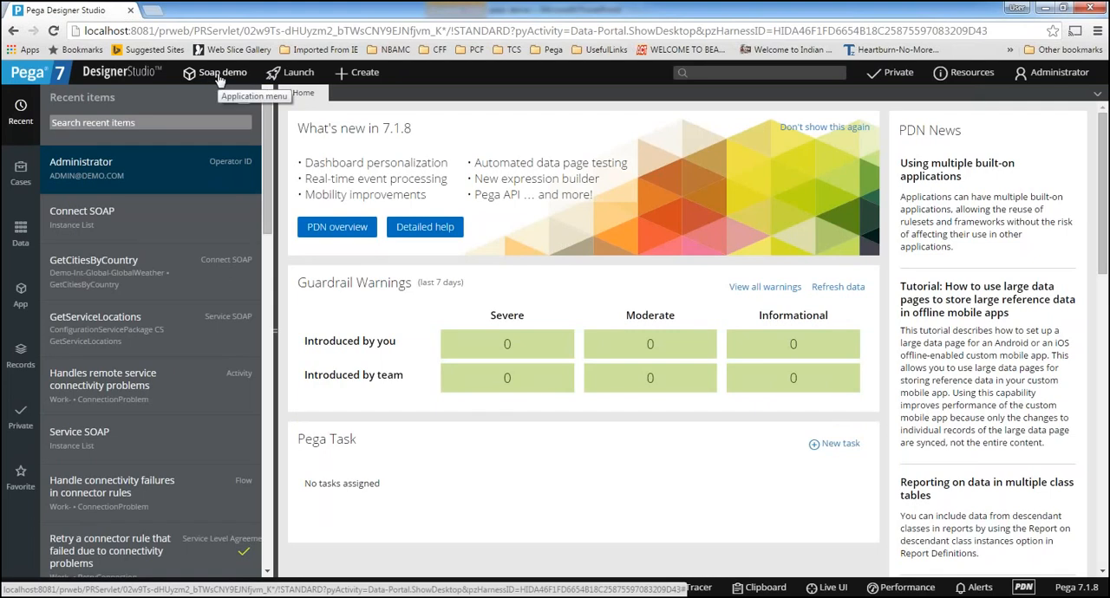
{"action": "left_click", "coordinate": [219, 76]}
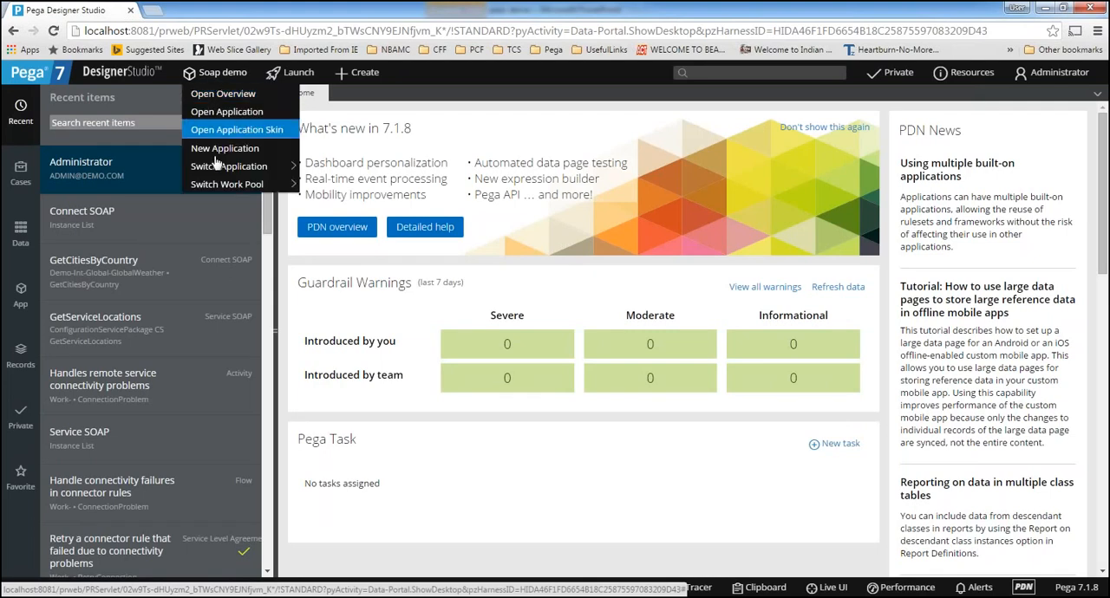
{"action": "mouse_move", "coordinate": [230, 167]}
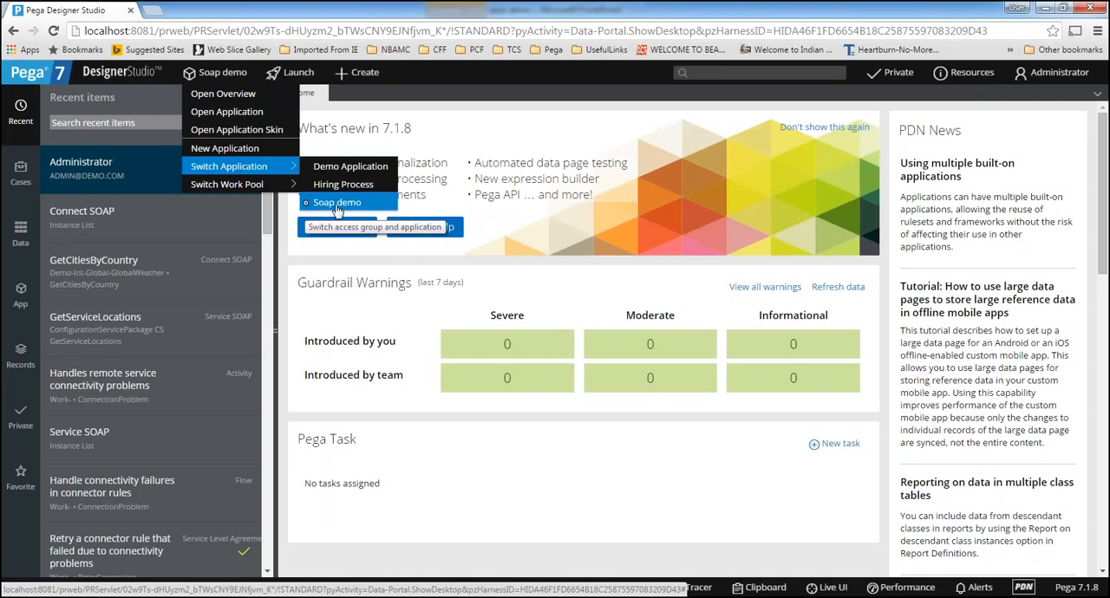
{"action": "left_click", "coordinate": [344, 174]}
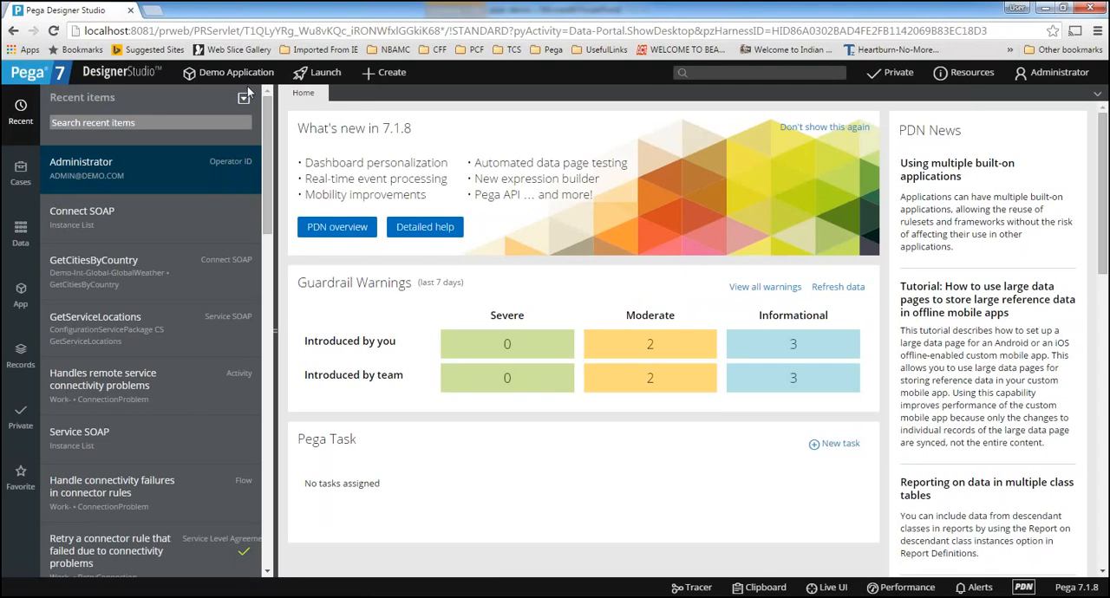
Open the administrator's operator record to review its access groups, and log off
{"action": "left_click", "coordinate": [1053, 74]}
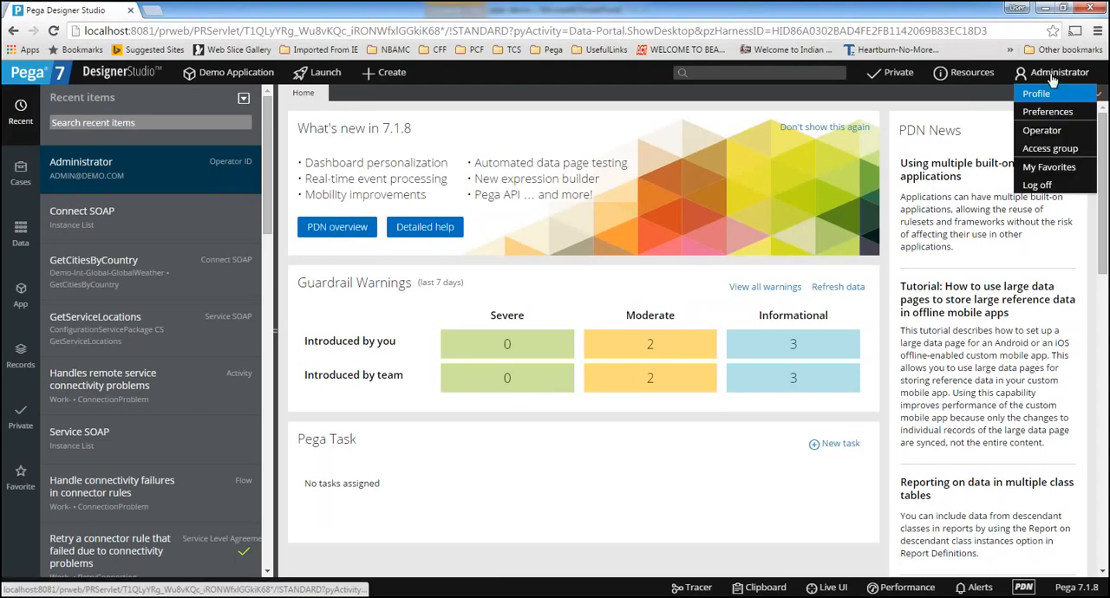
{"action": "left_click", "coordinate": [1044, 131]}
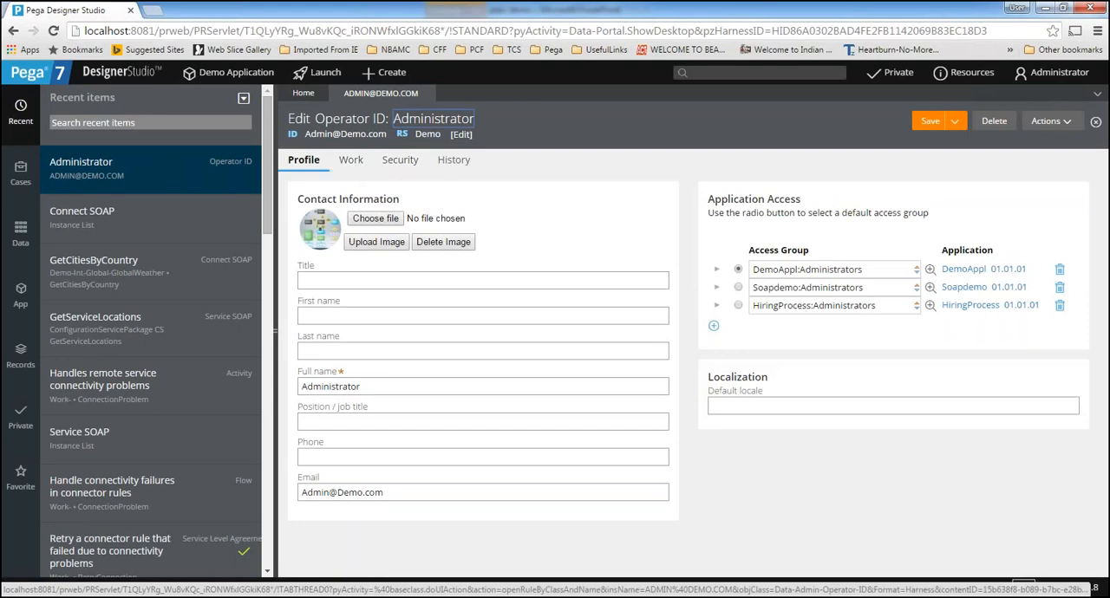
{"action": "left_click", "coordinate": [1074, 77]}
{"action": "left_click", "coordinate": [1039, 184]}
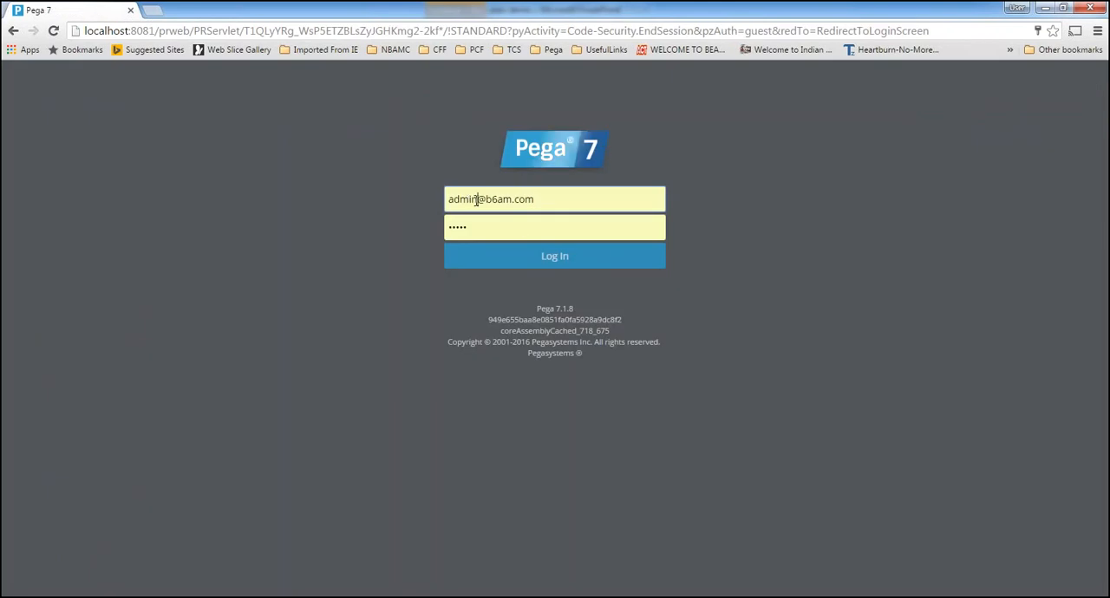
Try to log in with the demo user's account by replacing the administrator's login ID with the demo user's ID
{"action": "double_click", "coordinate": [469, 200]}
{"action": "type", "text": "user"}
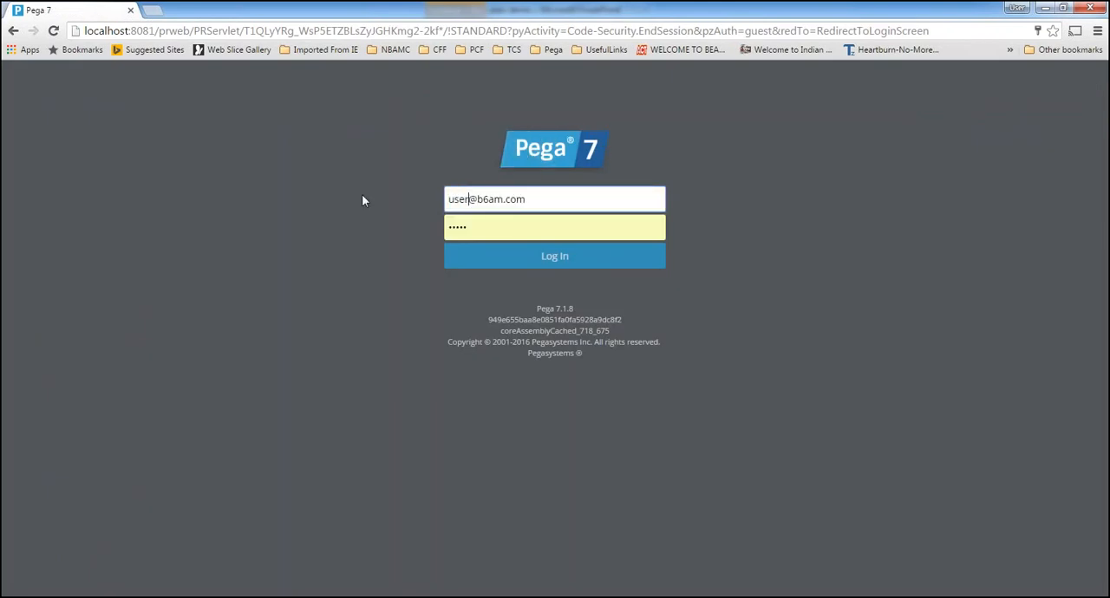
{"action": "left_click_drag", "start_coordinate": [477, 200], "coordinate": [664, 202]}
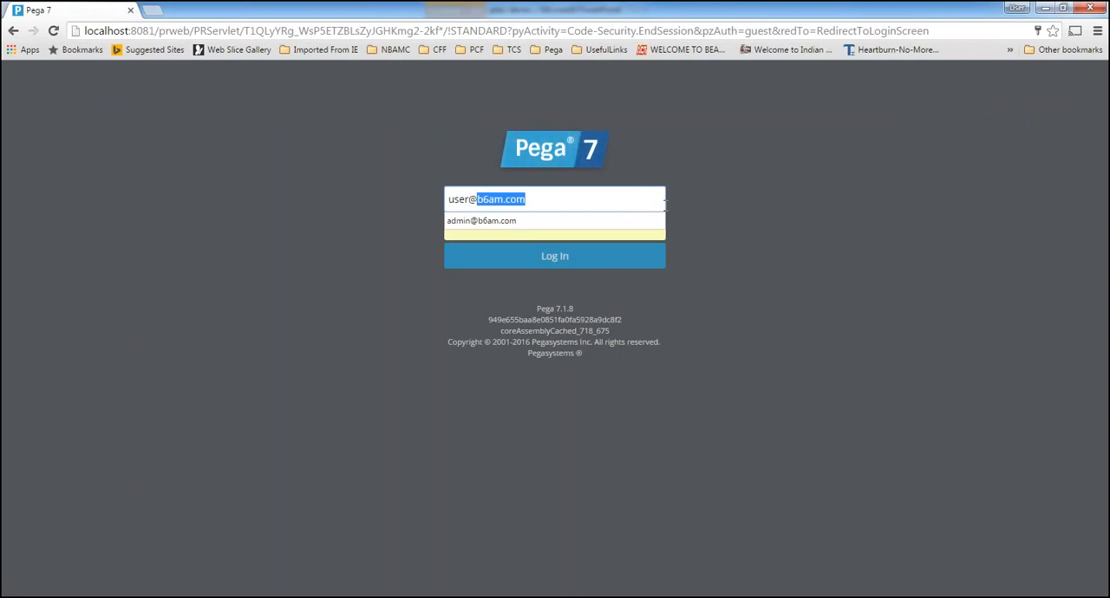
{"action": "type", "text": "demo."}
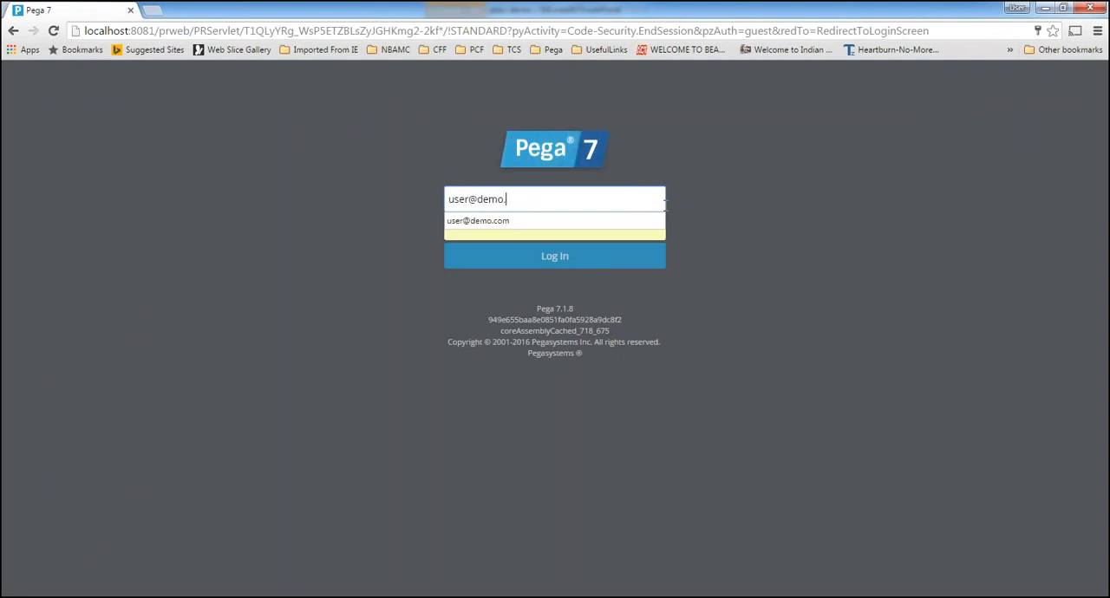
{"action": "type", "text": "com"}
{"action": "left_click", "coordinate": [560, 223]}
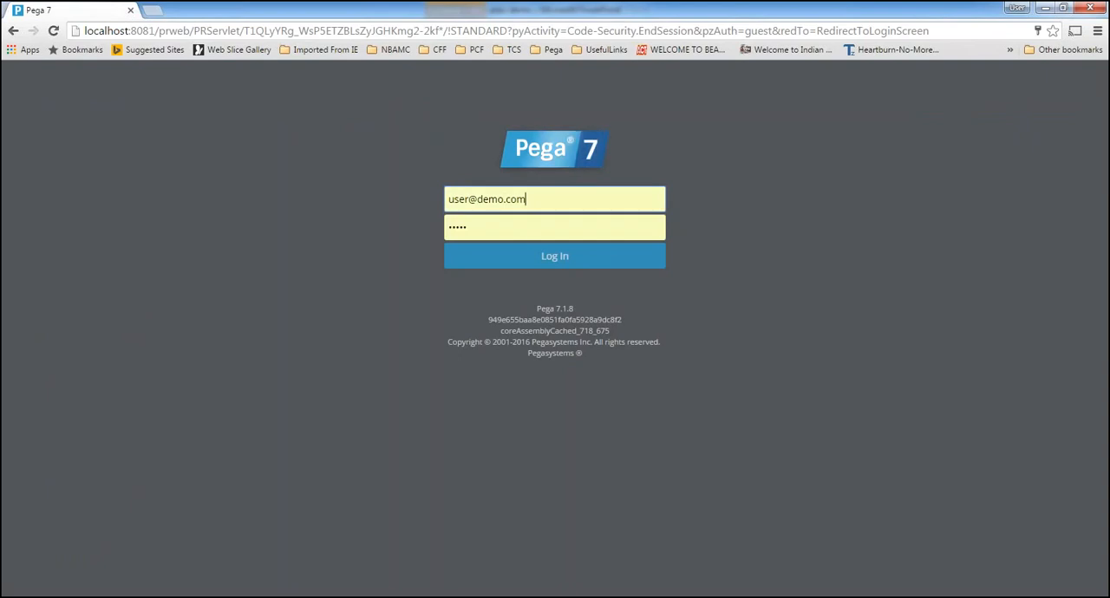
{"action": "left_click", "coordinate": [550, 265]}
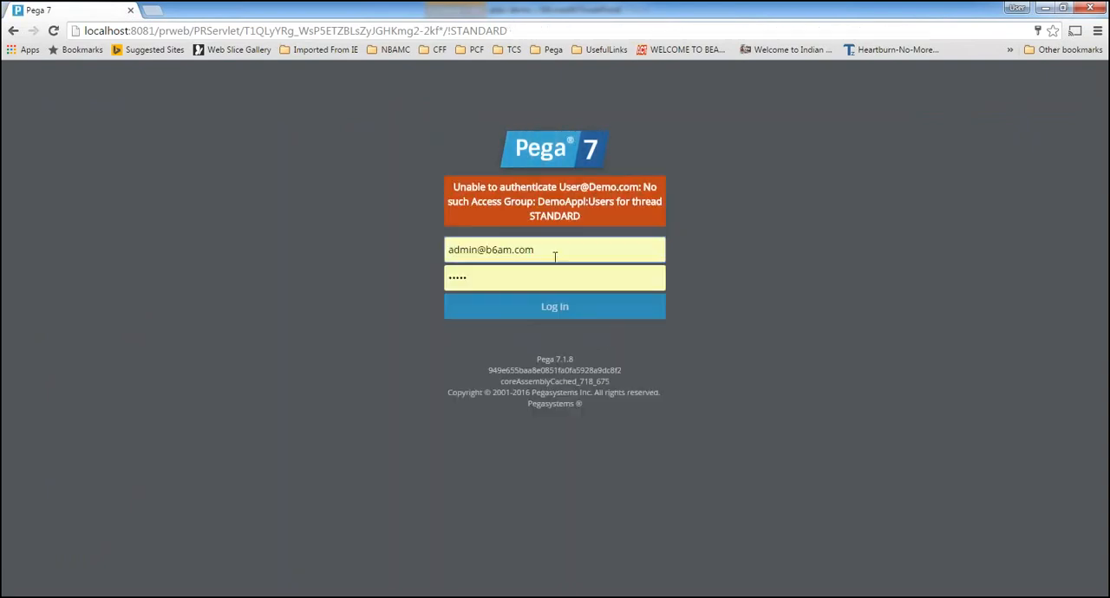
Retry the login with the demo user's ID and re-enter the account password
{"action": "triple_click", "coordinate": [456, 249]}
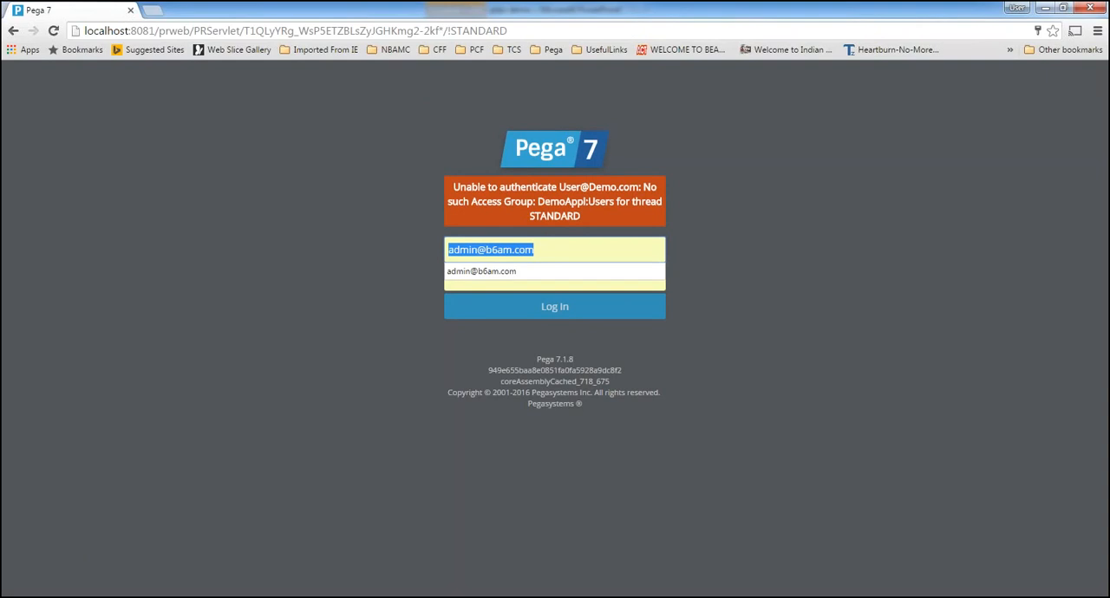
{"action": "type", "text": "user@demo"}
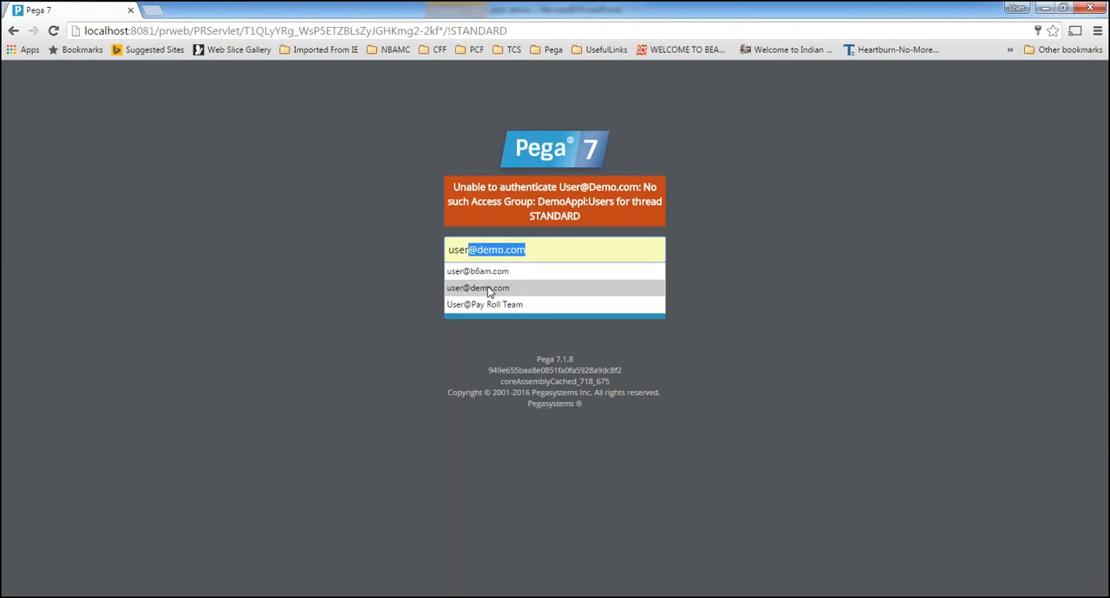
{"action": "left_click", "coordinate": [485, 288]}
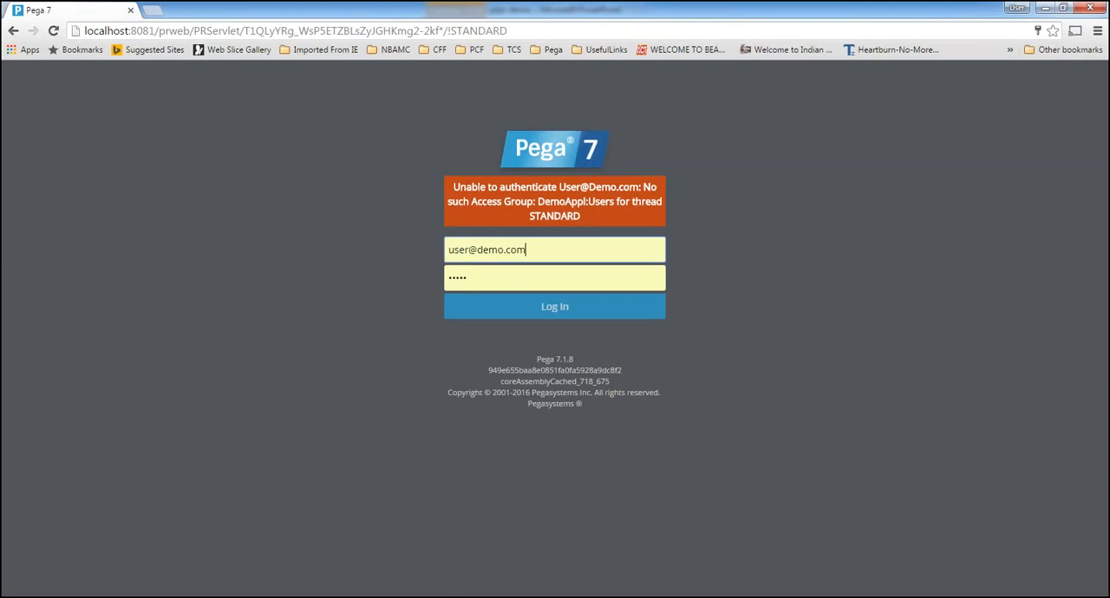
{"action": "key", "text": "Tab"}
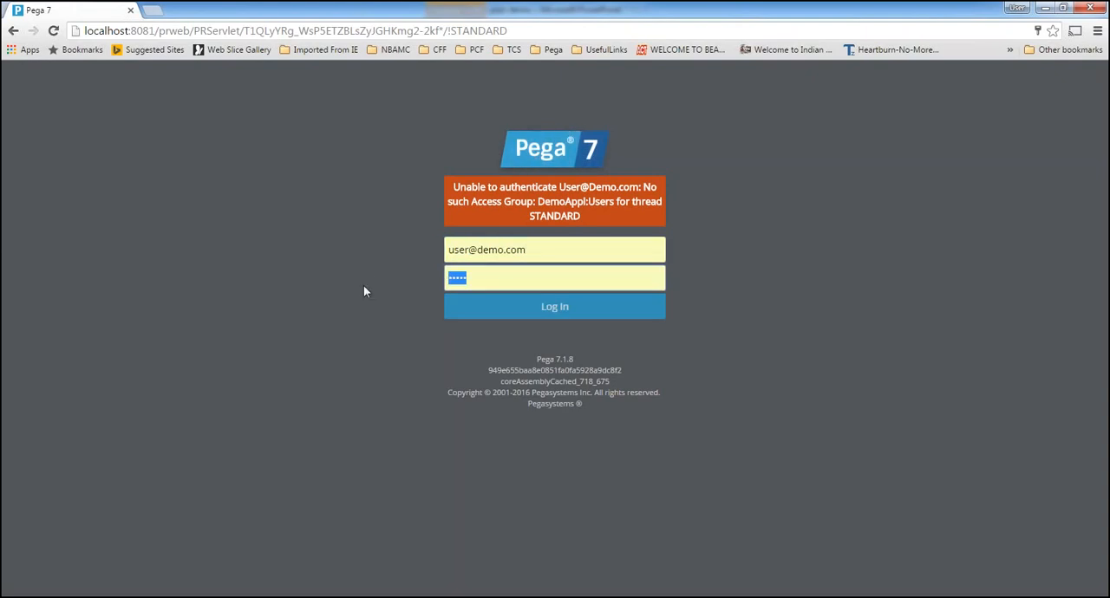
{"action": "type", "text": "•••••"}
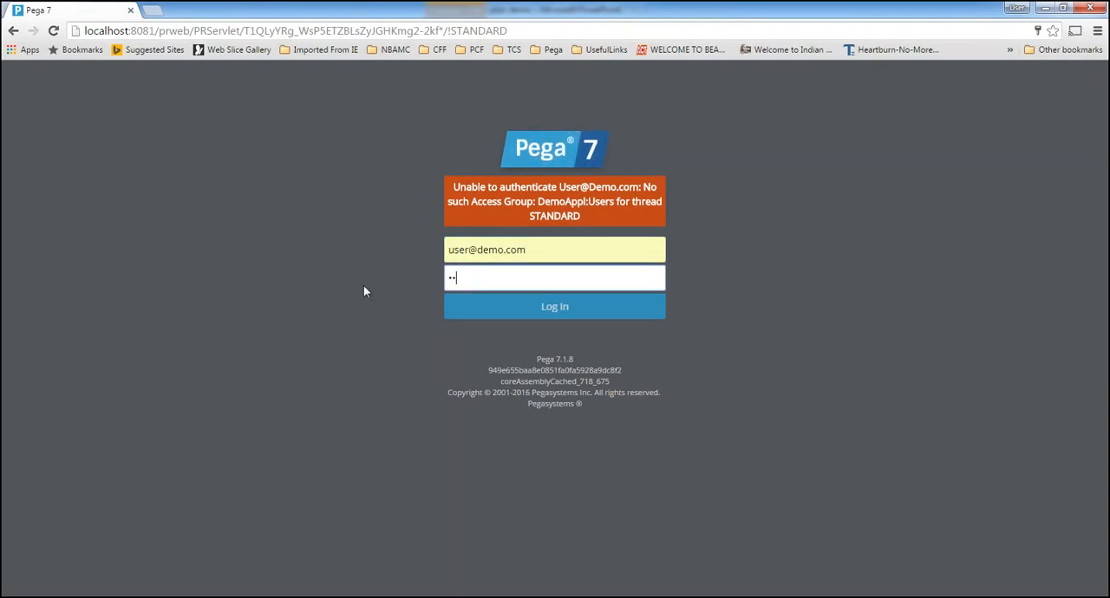
{"action": "key", "text": "Return"}
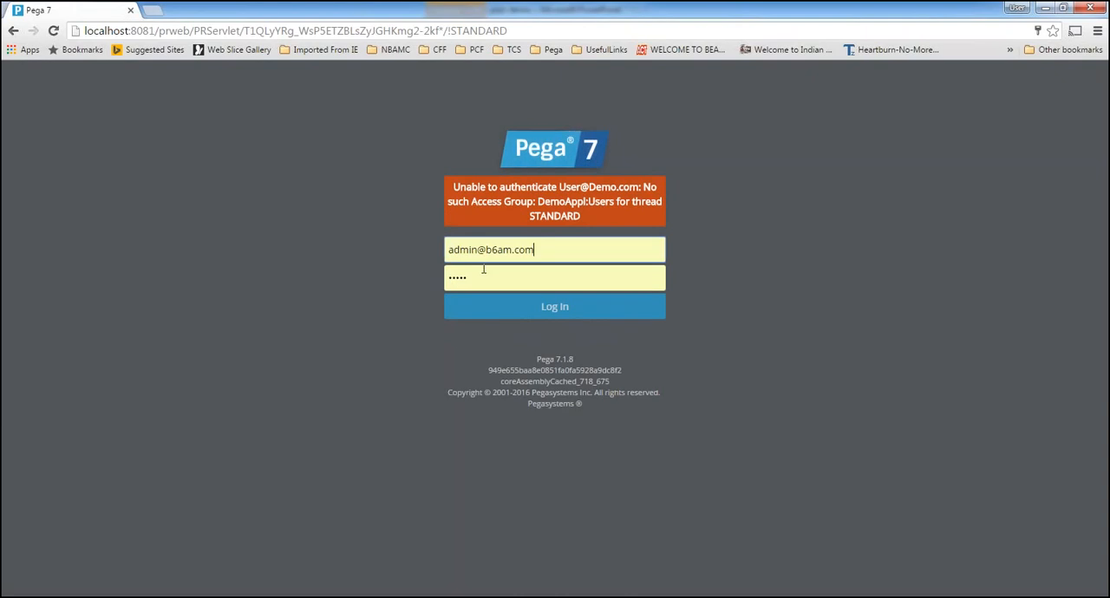
Replace the login ID with the Pay Roll Team user's ID and log in to the Case Worker portal
{"action": "left_click_drag", "start_coordinate": [543, 253], "coordinate": [325, 251]}
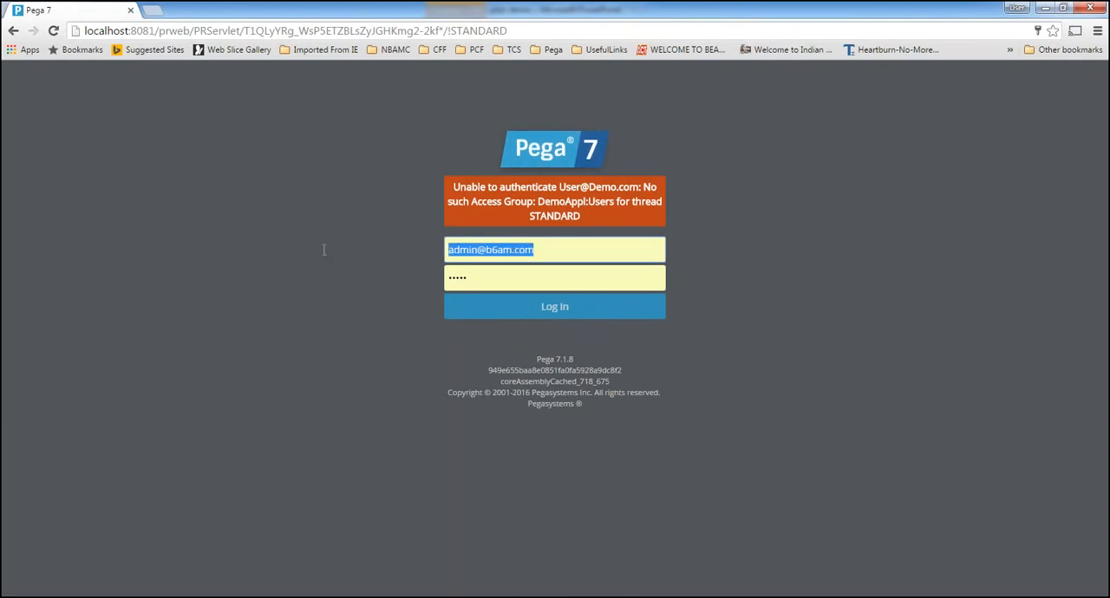
{"action": "key", "text": "BackSpace"}
{"action": "type", "text": "?U"}
{"action": "key", "text": "BackSpace"}
{"action": "key", "text": "BackSpace"}
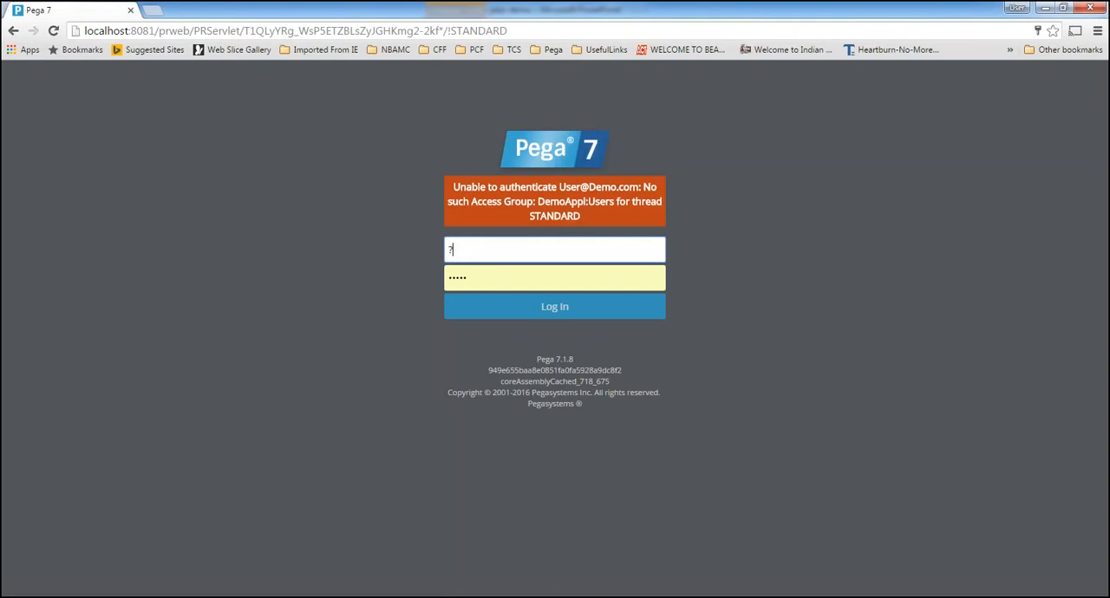
{"action": "type", "text": "User"}
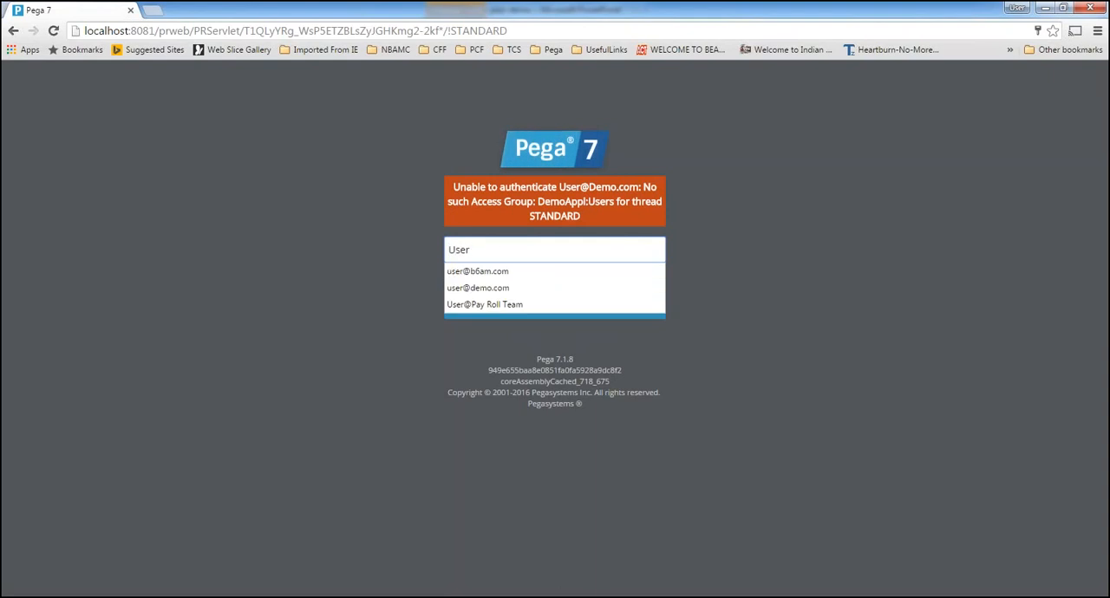
{"action": "type", "text": "@Pay Roll Team"}
{"action": "left_click", "coordinate": [484, 304]}
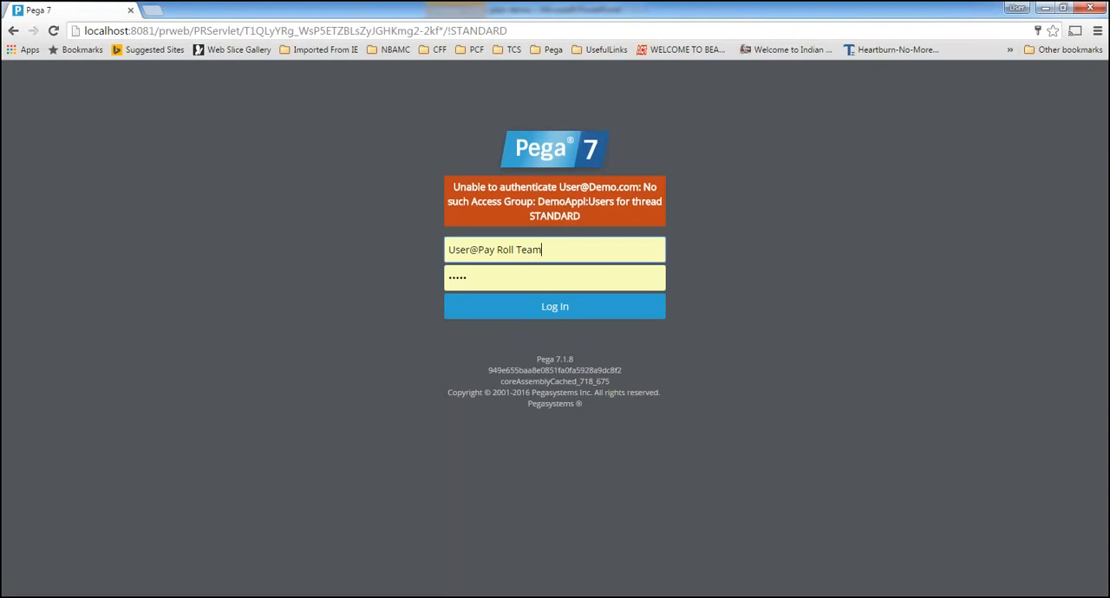
{"action": "left_click", "coordinate": [538, 317]}
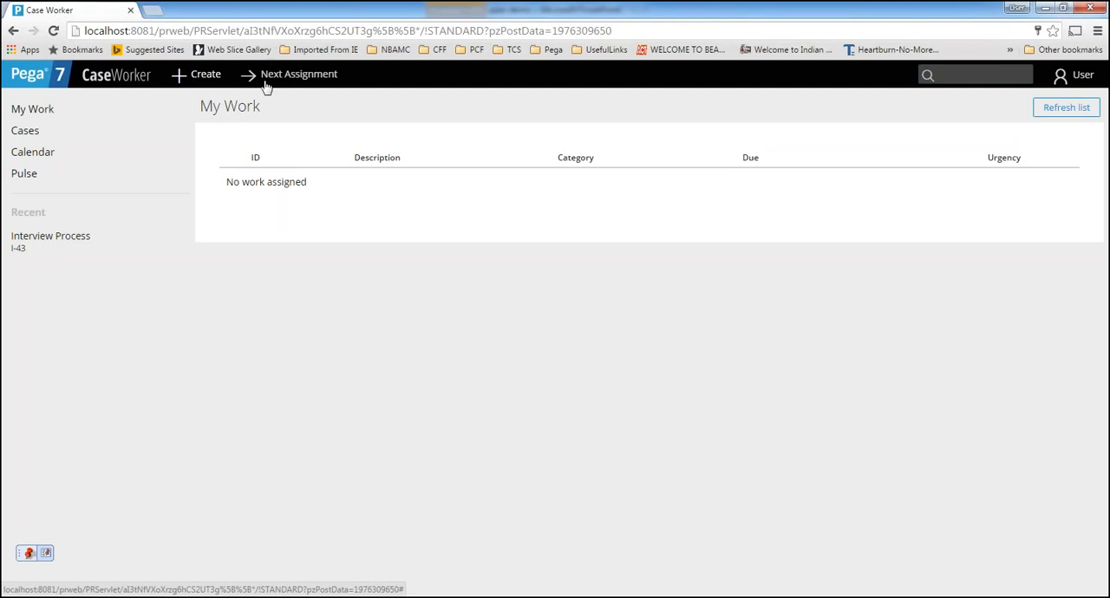
Create a new Interview Process case in the Case Worker portal
{"action": "left_click", "coordinate": [194, 78]}
{"action": "left_click", "coordinate": [217, 100]}
{"action": "mouse_move", "coordinate": [417, 597]}
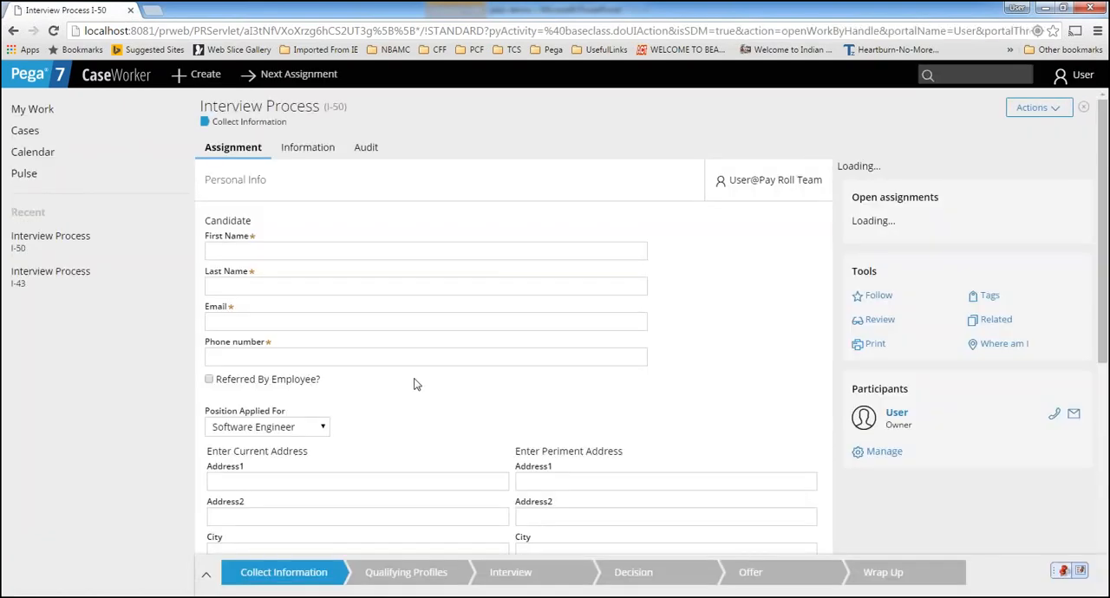
Review the candidate and address fields of the Interview Process case's Personal Info form, and close the case
{"action": "scroll", "coordinate": [416, 388], "scroll_direction": "down", "scroll_amount": 3}
{"action": "scroll", "coordinate": [370, 198], "scroll_direction": "up", "scroll_amount": 3}
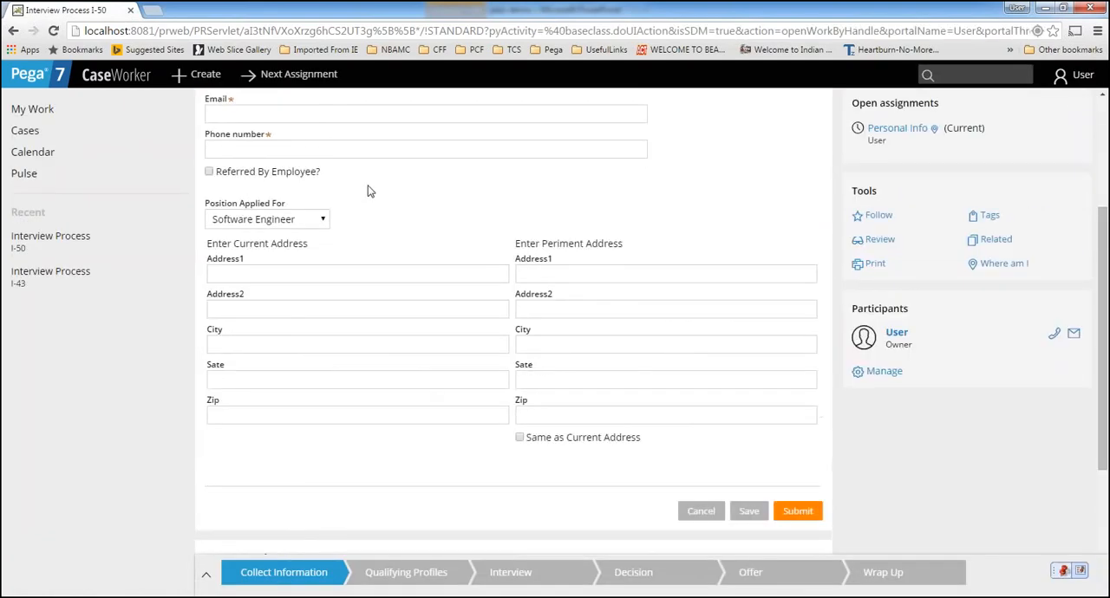
{"action": "scroll", "coordinate": [347, 203], "scroll_direction": "down", "scroll_amount": 3}
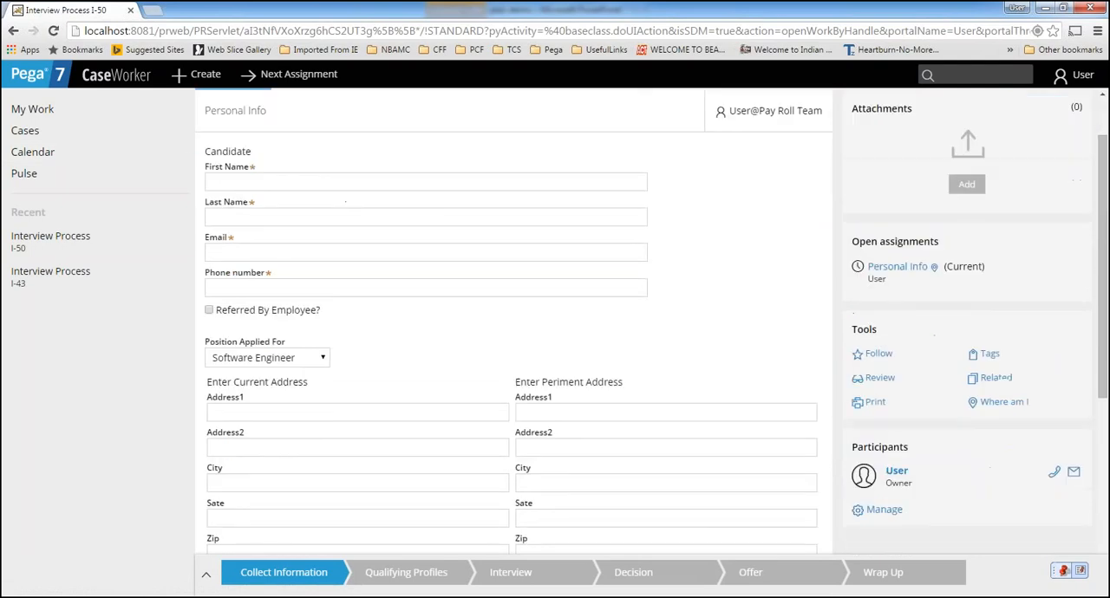
{"action": "scroll", "coordinate": [1063, 89], "scroll_direction": "up", "scroll_amount": 3}
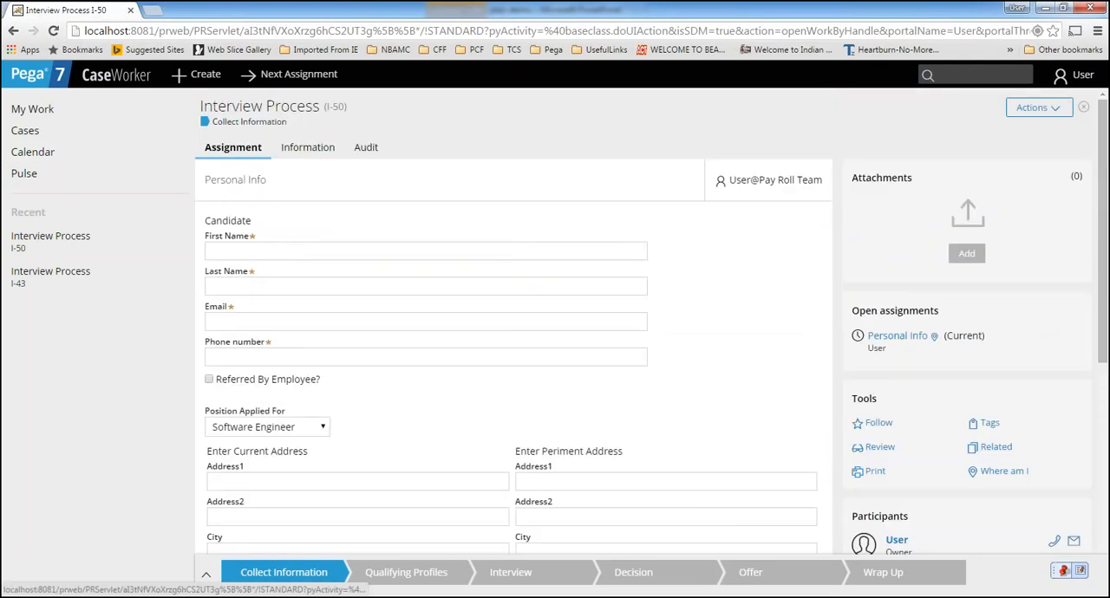
{"action": "left_click", "coordinate": [1083, 109]}
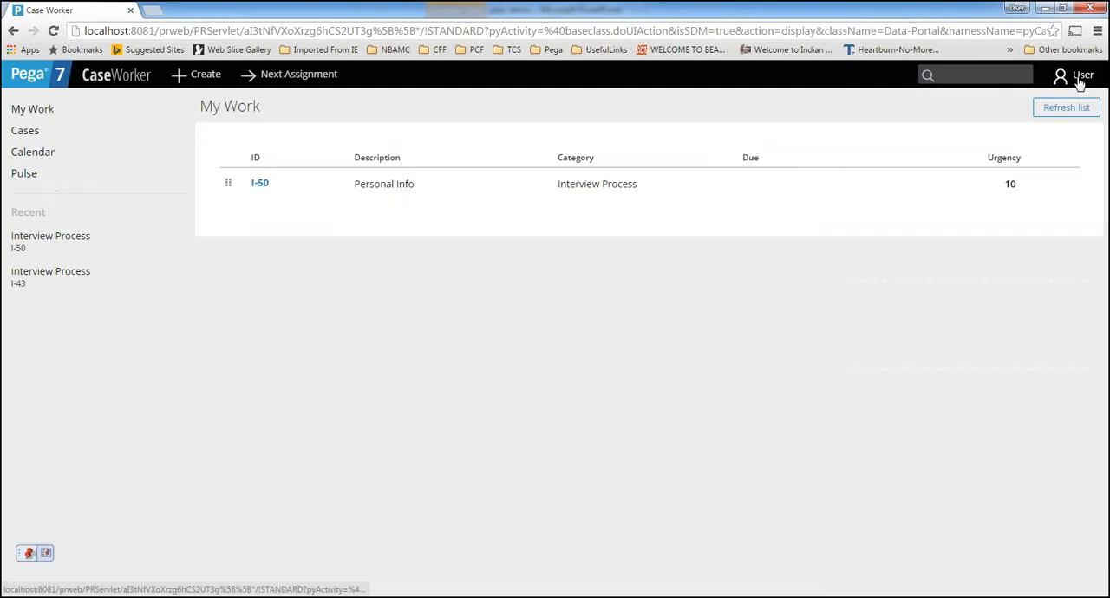
Check the user's application-switching options and log off the Case Worker portal
{"action": "left_click", "coordinate": [1062, 77]}
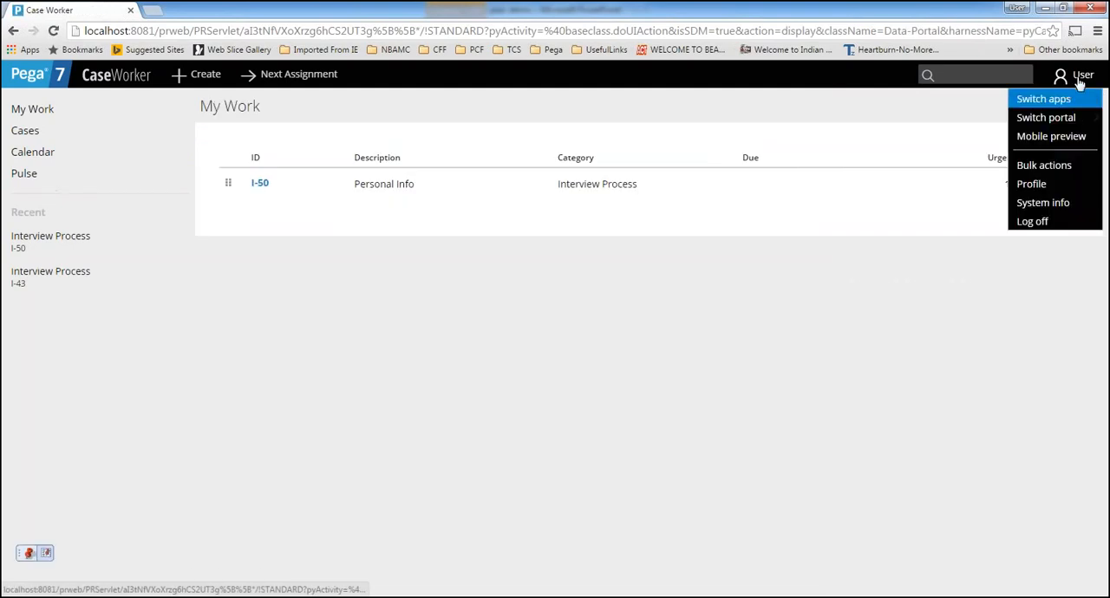
{"action": "mouse_move", "coordinate": [1060, 97]}
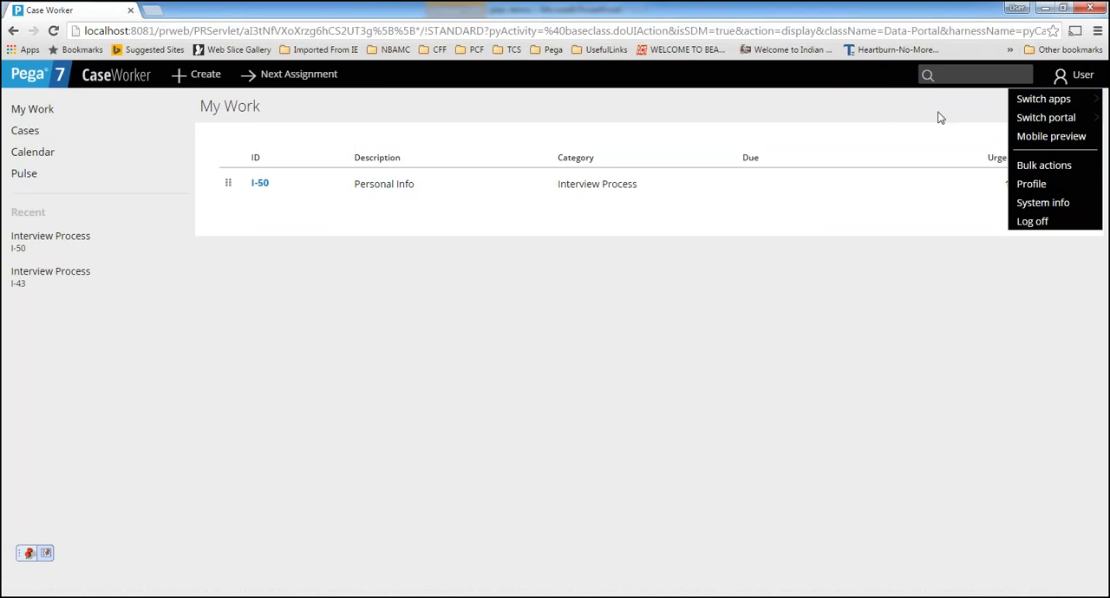
{"action": "left_click", "coordinate": [871, 379]}
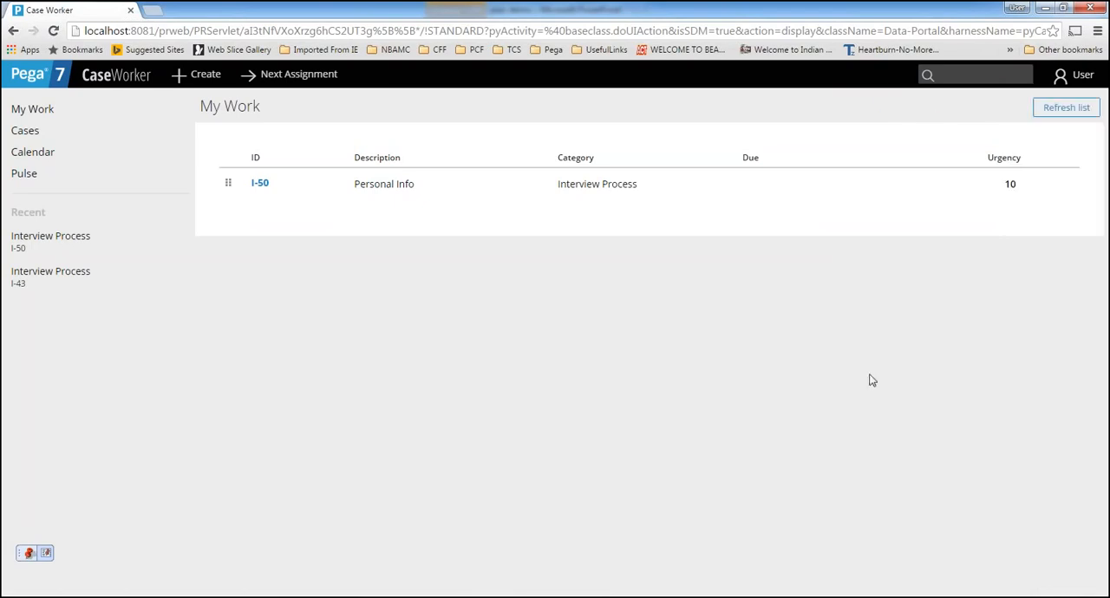
{"action": "left_click", "coordinate": [1067, 76]}
{"action": "left_click", "coordinate": [1051, 225]}
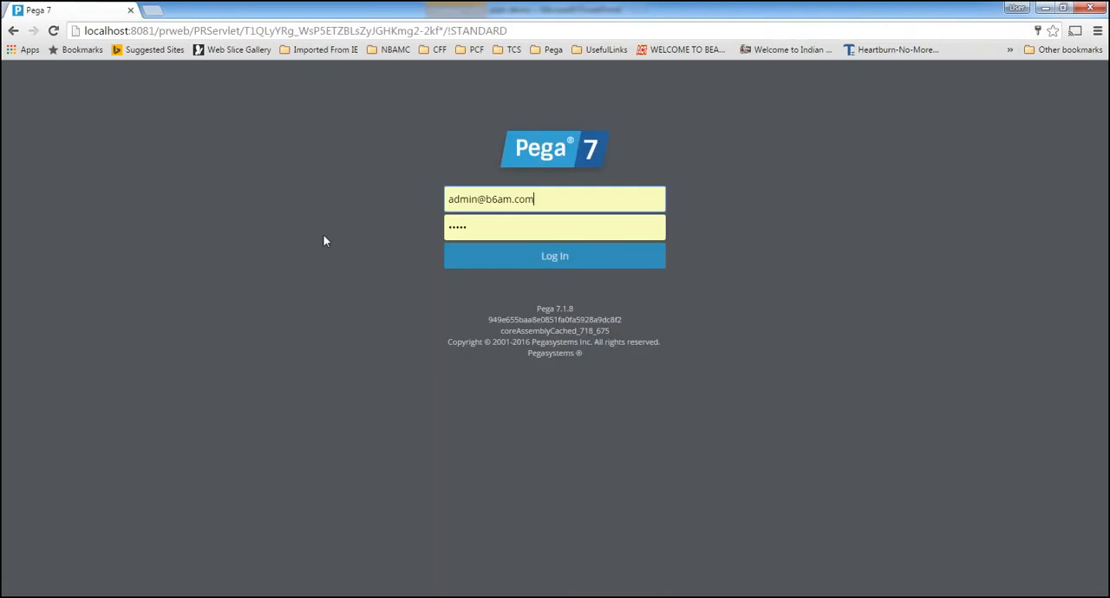
Replace the login ID with the Pay Roll Team manager's ID and log in to the Case Manager portal
{"action": "left_click_drag", "start_coordinate": [477, 204], "coordinate": [397, 199]}
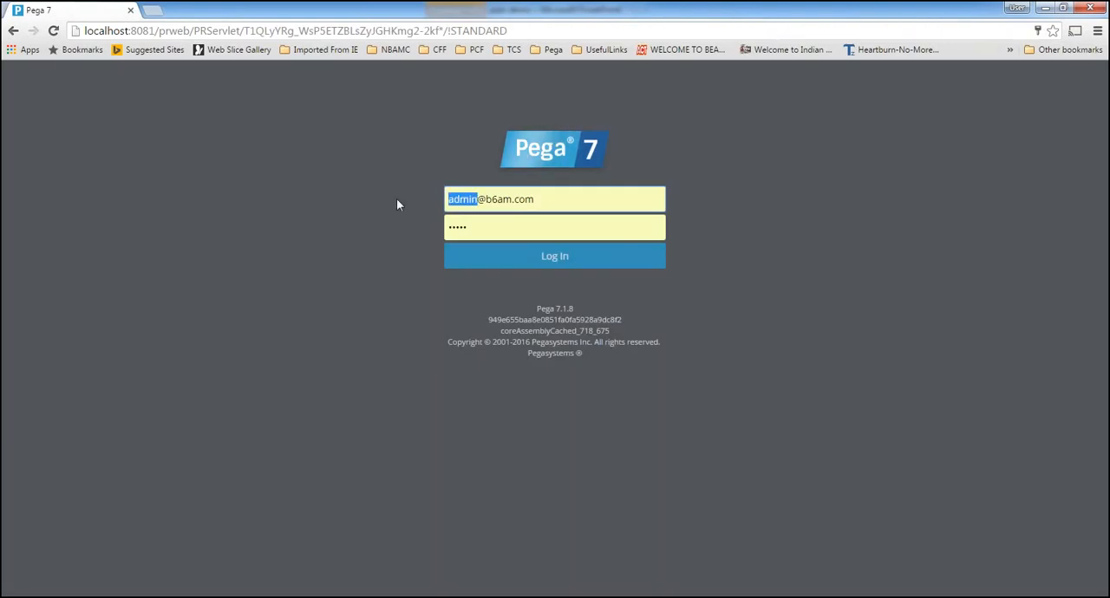
{"action": "type", "text": "Mager"}
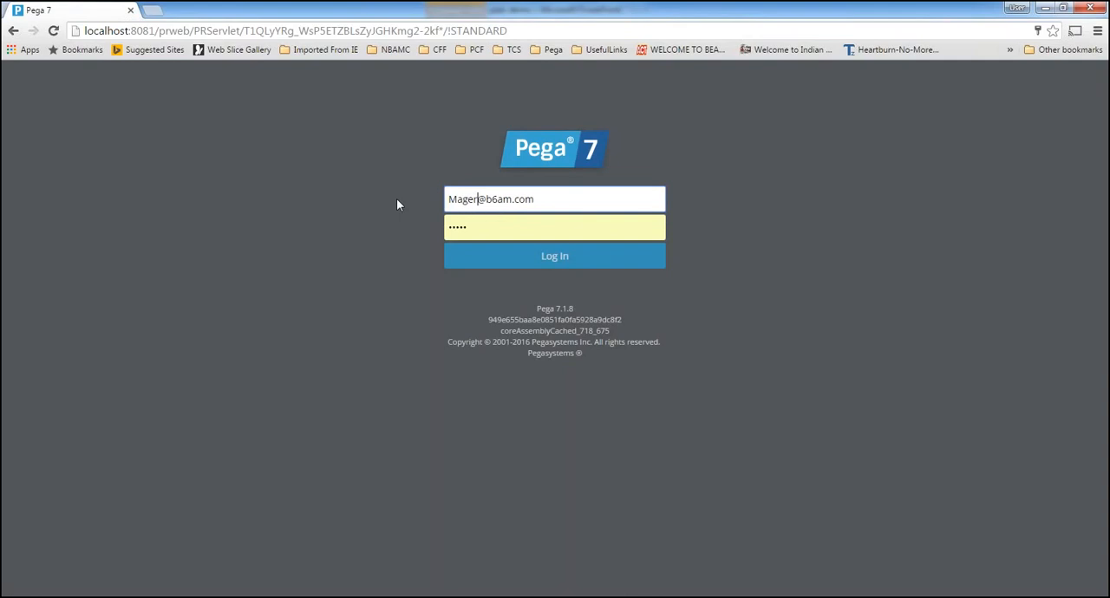
{"action": "key", "text": "BackSpace"}
{"action": "key", "text": "BackSpace"}
{"action": "type", "text": "nager"}
{"action": "left_click_drag", "start_coordinate": [503, 199], "coordinate": [662, 194]}
{"action": "key", "text": "BackSpace"}
{"action": "key", "text": "BackSpace"}
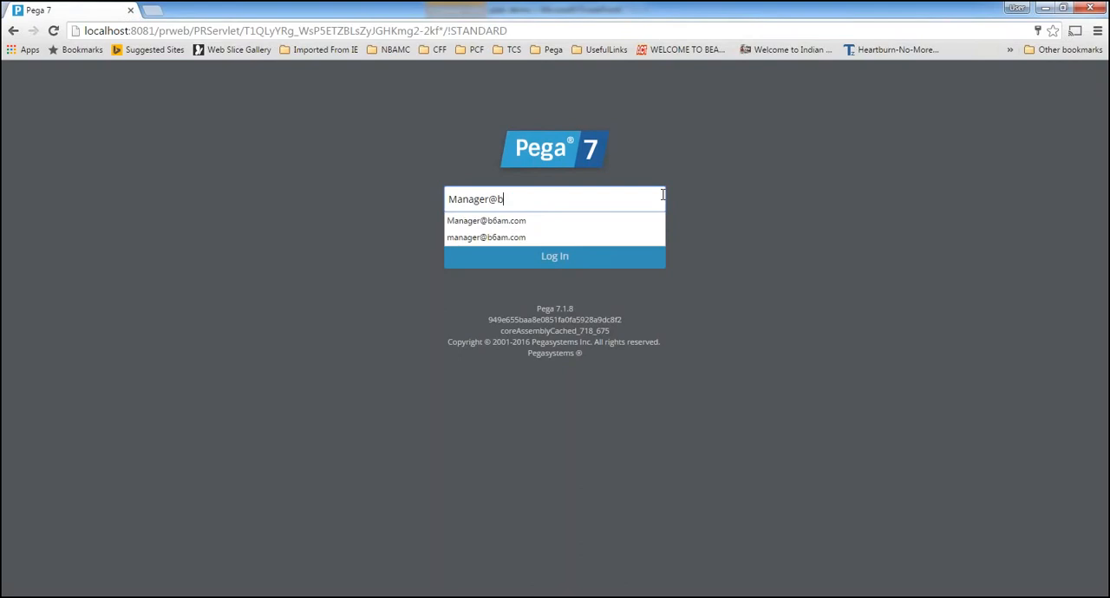
{"action": "type", "text": "Pay Roll Team"}
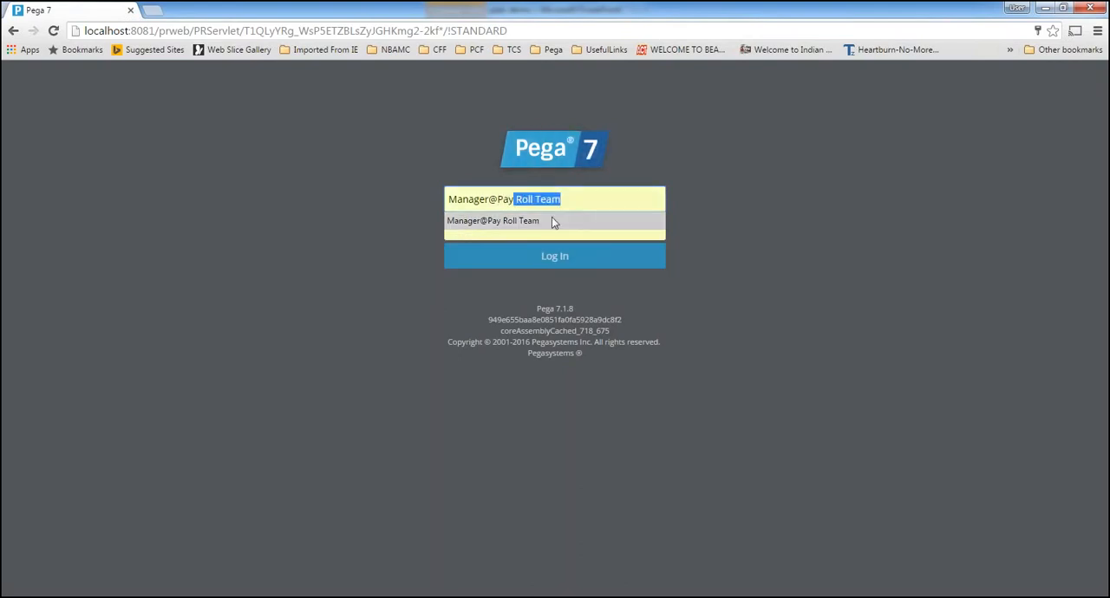
{"action": "left_click", "coordinate": [553, 221]}
{"action": "left_click", "coordinate": [558, 262]}
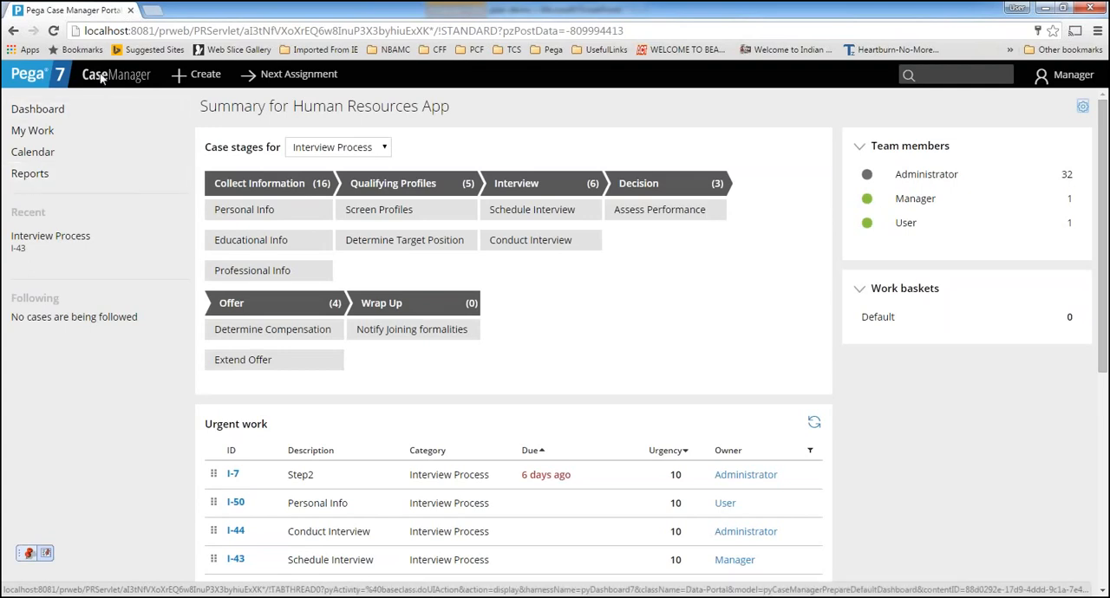
View the recent reports in the Case Manager portal and check which applications the manager can switch to
{"action": "left_click", "coordinate": [21, 182]}
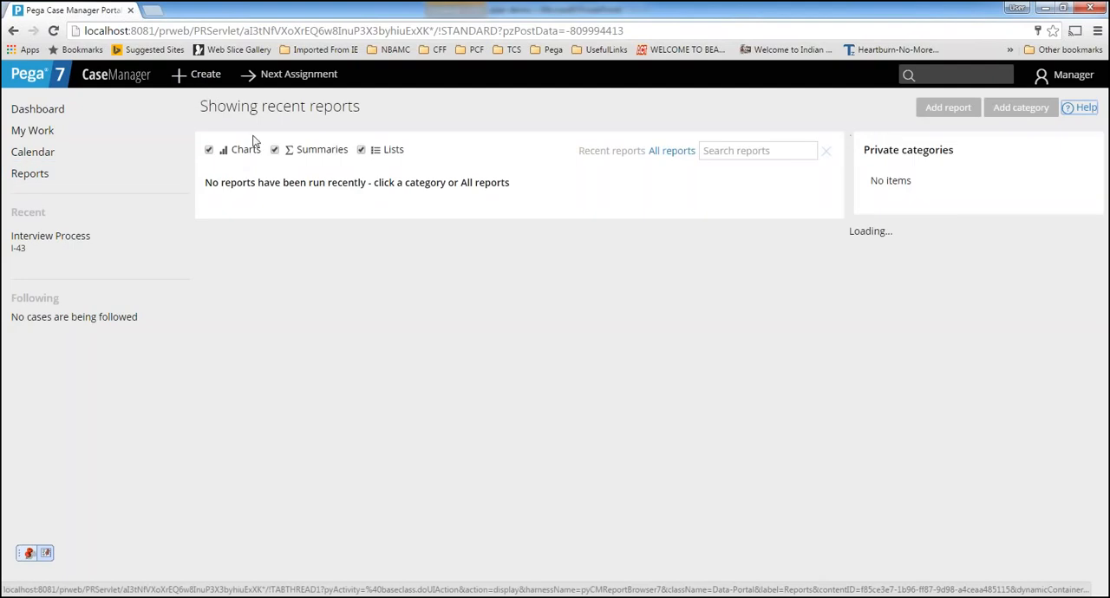
{"action": "left_click", "coordinate": [1074, 76]}
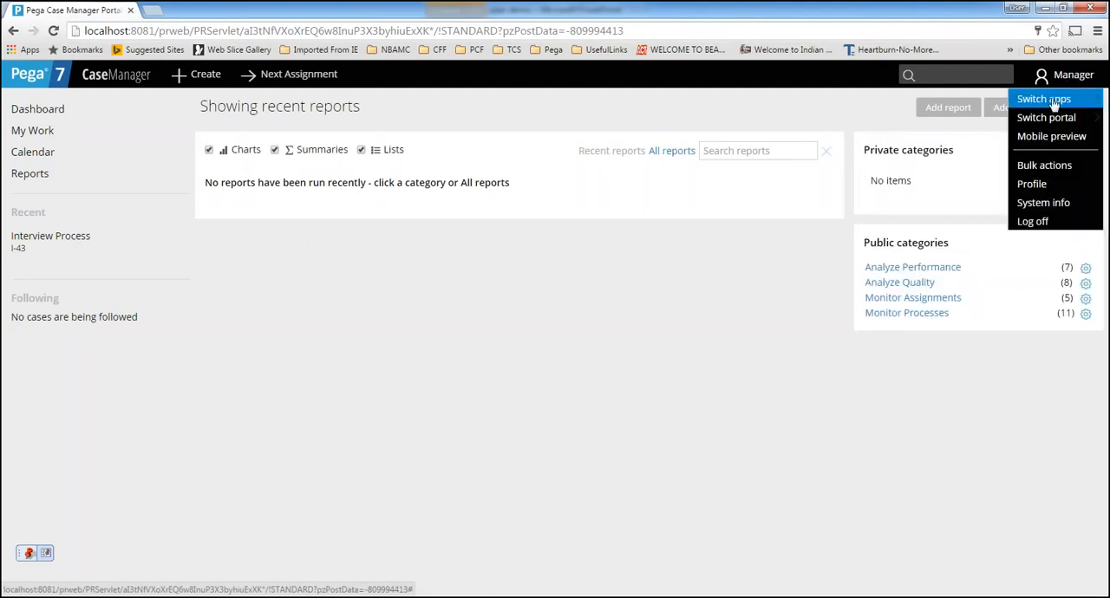
{"action": "mouse_move", "coordinate": [1073, 100]}
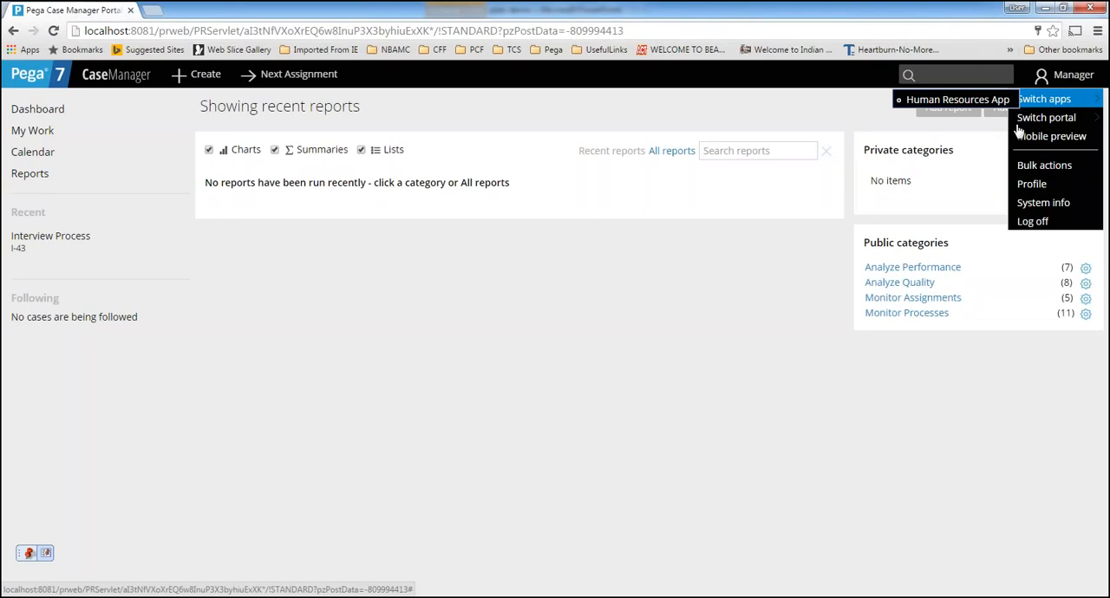
Open the bulk actions for processing cases and examine the Assigned To Operator filter value
{"action": "left_click", "coordinate": [1067, 167]}
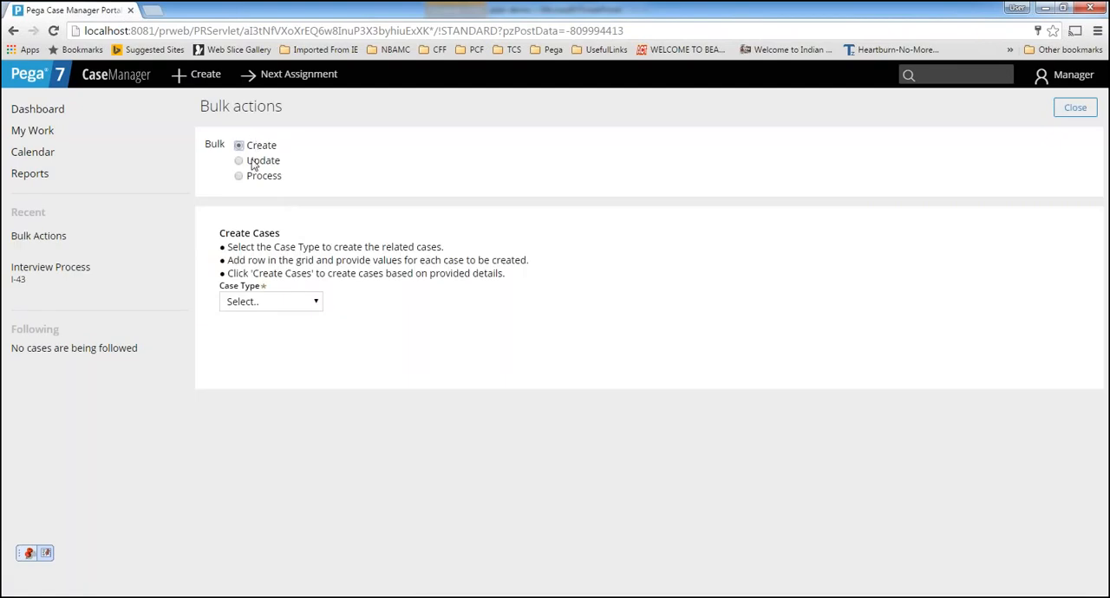
{"action": "left_click", "coordinate": [239, 177]}
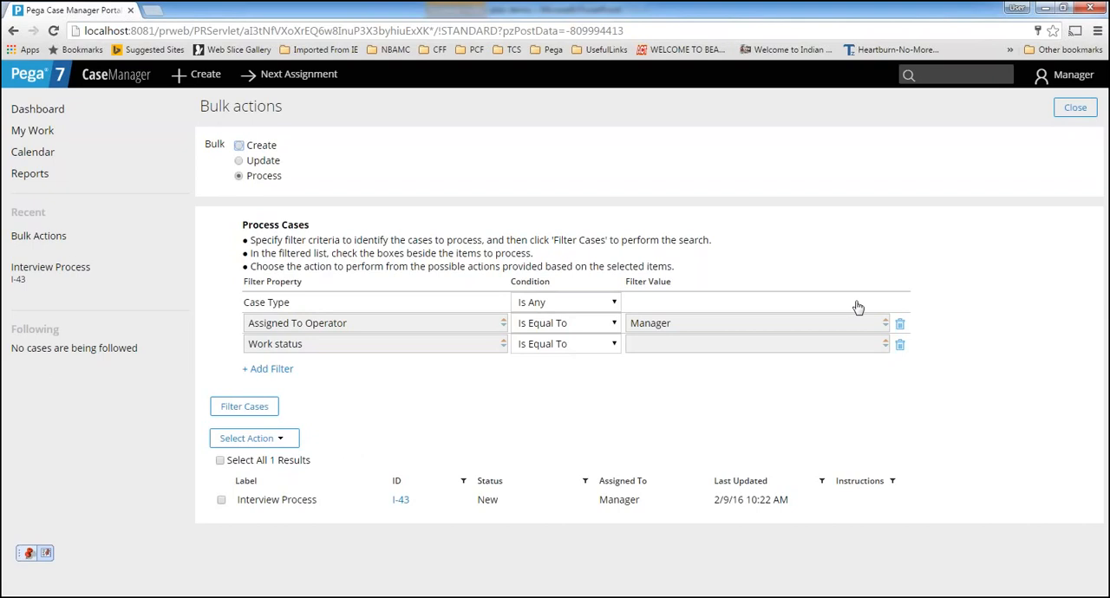
{"action": "left_click_drag", "start_coordinate": [673, 322], "coordinate": [542, 322]}
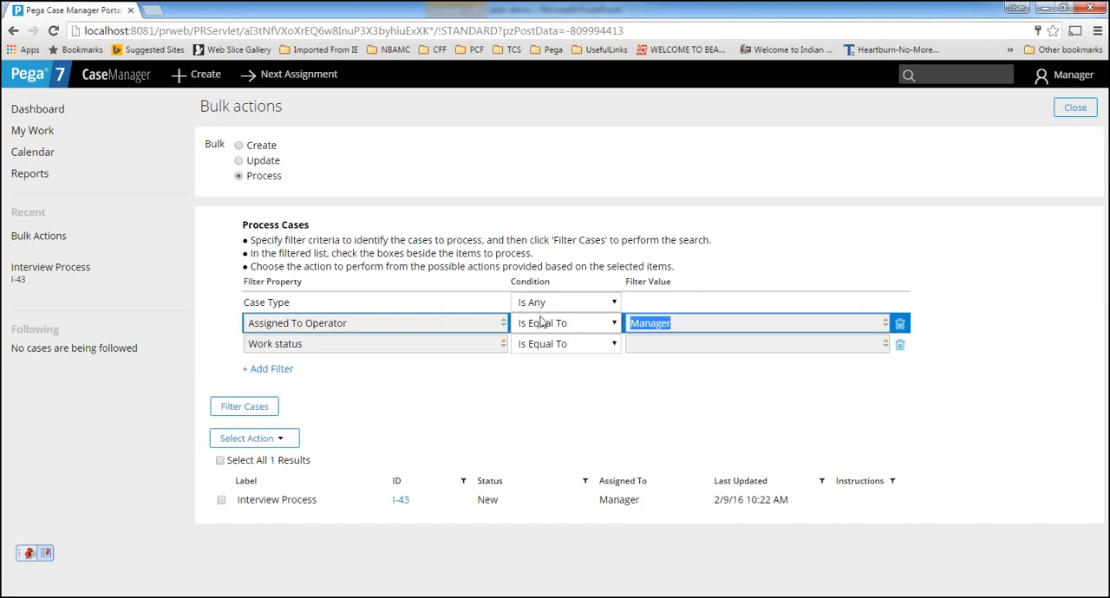
Return to the reports page and log off the Case Manager portal
{"action": "left_click", "coordinate": [35, 178]}
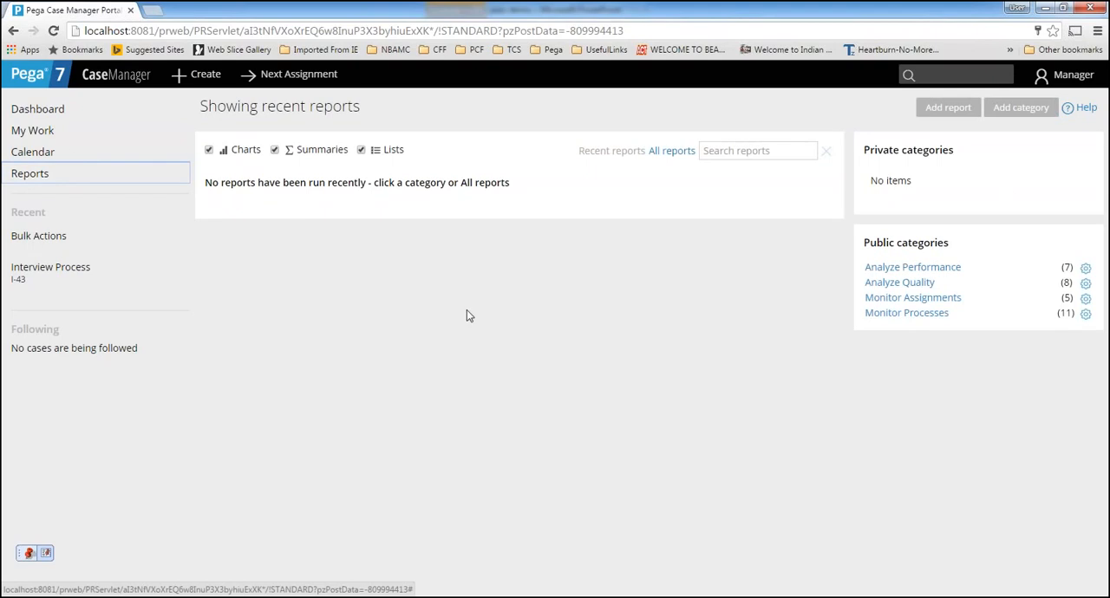
{"action": "left_click", "coordinate": [1071, 78]}
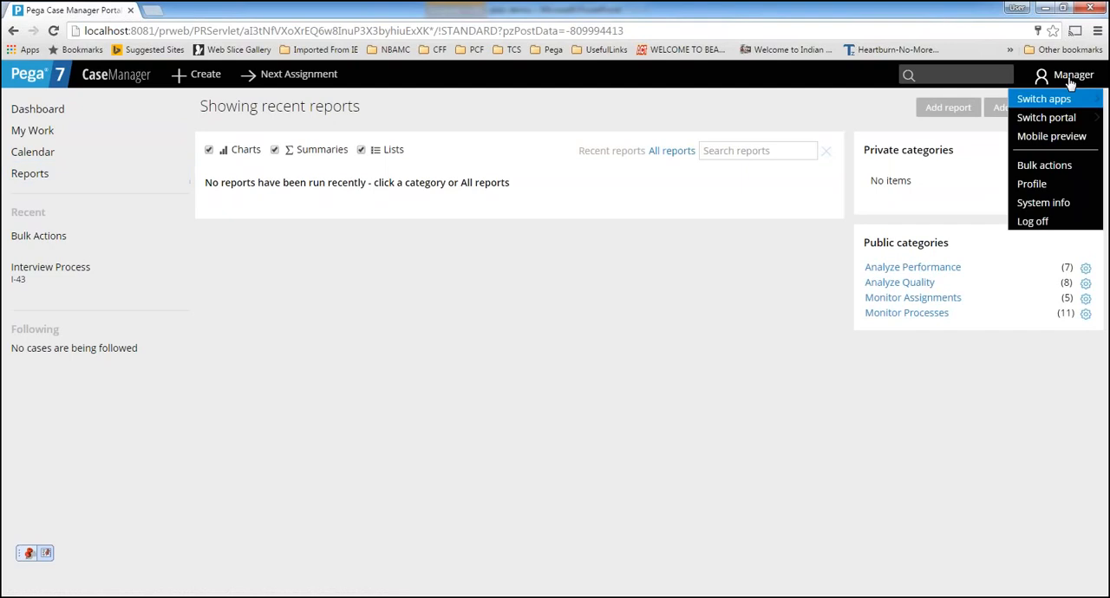
{"action": "left_click", "coordinate": [1048, 223]}
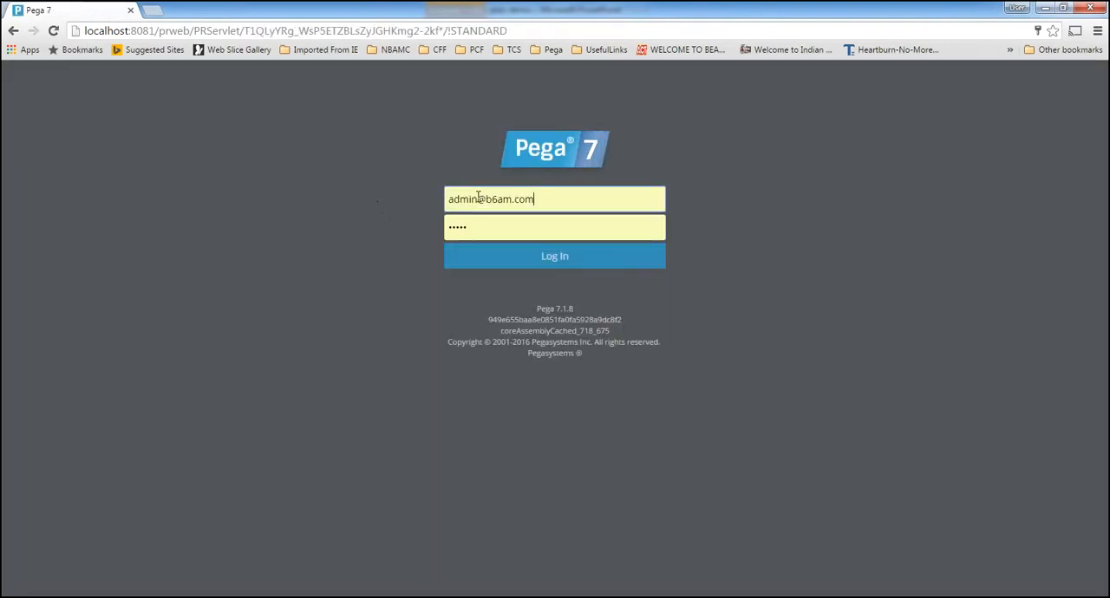
Change the login ID to the Demo administrator's ID and log in to Designer Studio
{"action": "left_click_drag", "start_coordinate": [487, 200], "coordinate": [579, 199]}
{"action": "type", "text": "demo"}
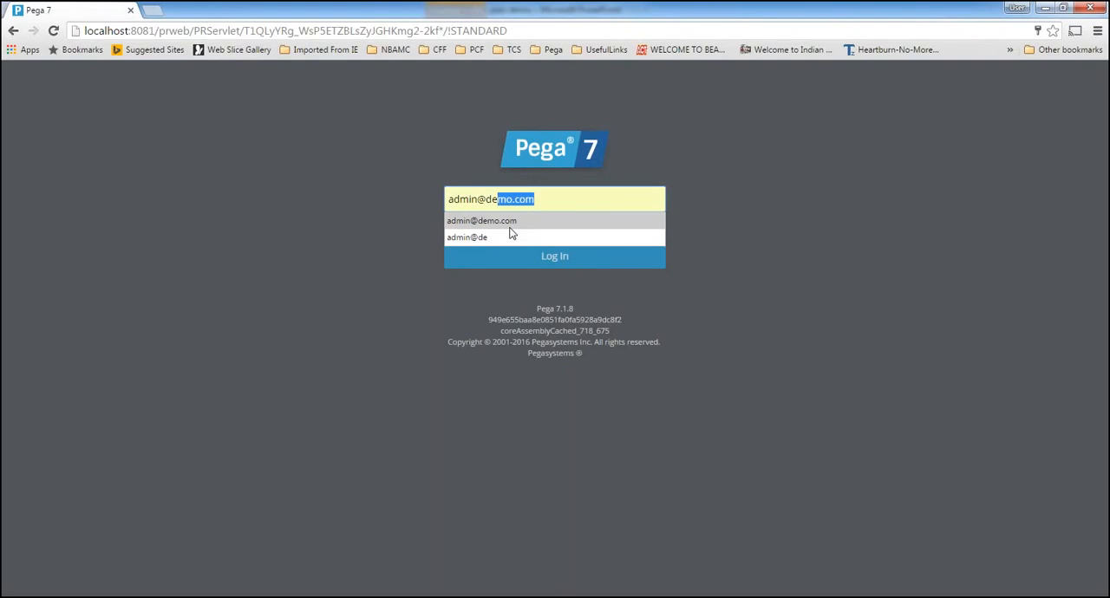
{"action": "left_click", "coordinate": [512, 224]}
{"action": "left_click", "coordinate": [520, 256]}
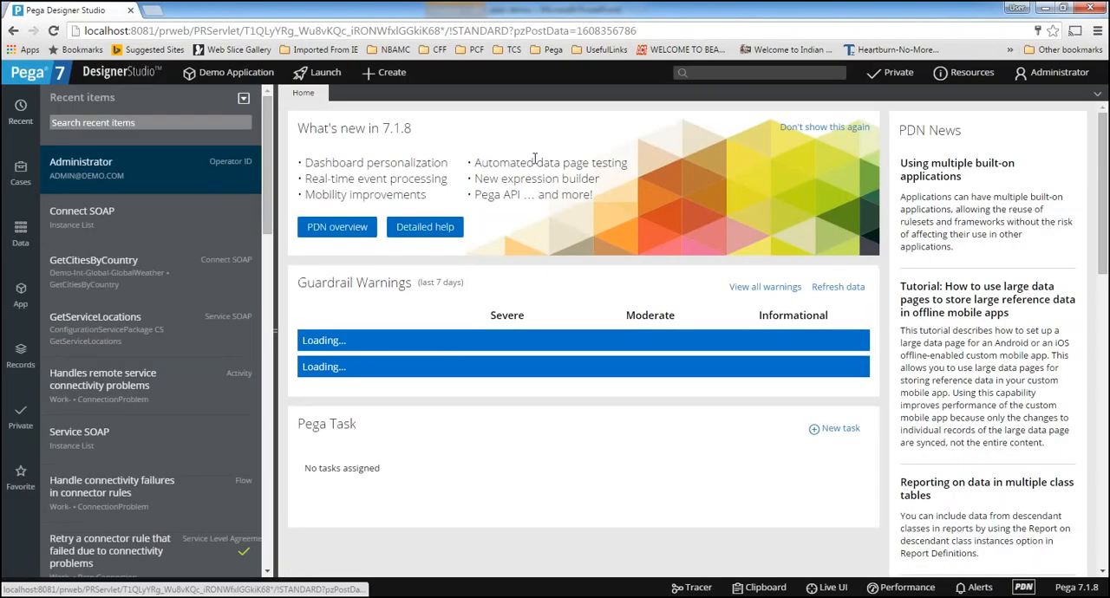
Open the administrator's own Operator ID record and show its Work settings
{"action": "left_click", "coordinate": [1063, 77]}
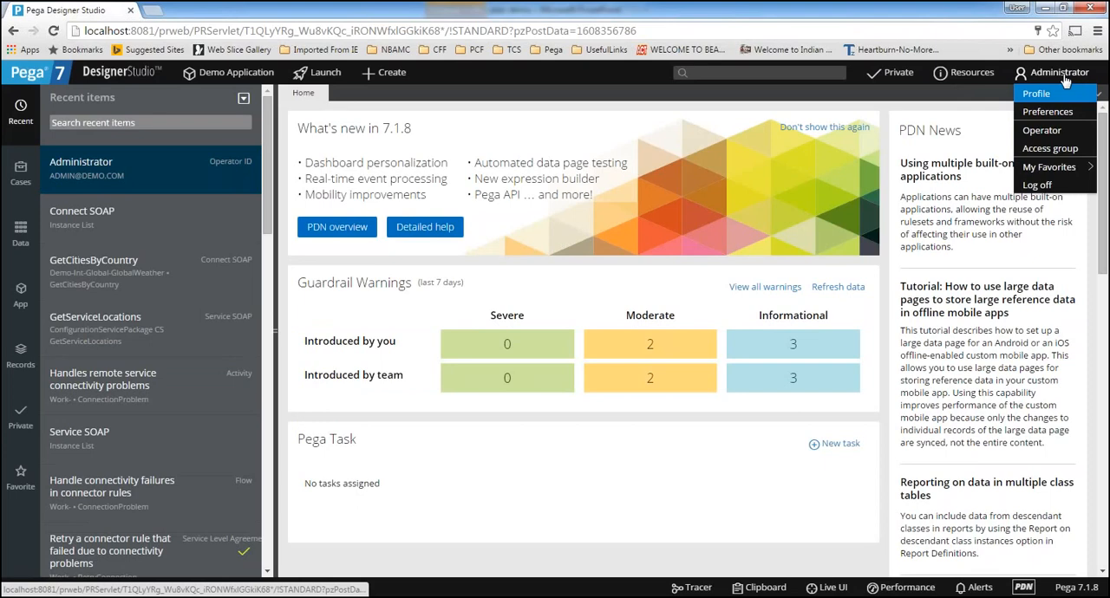
{"action": "left_click", "coordinate": [1041, 132]}
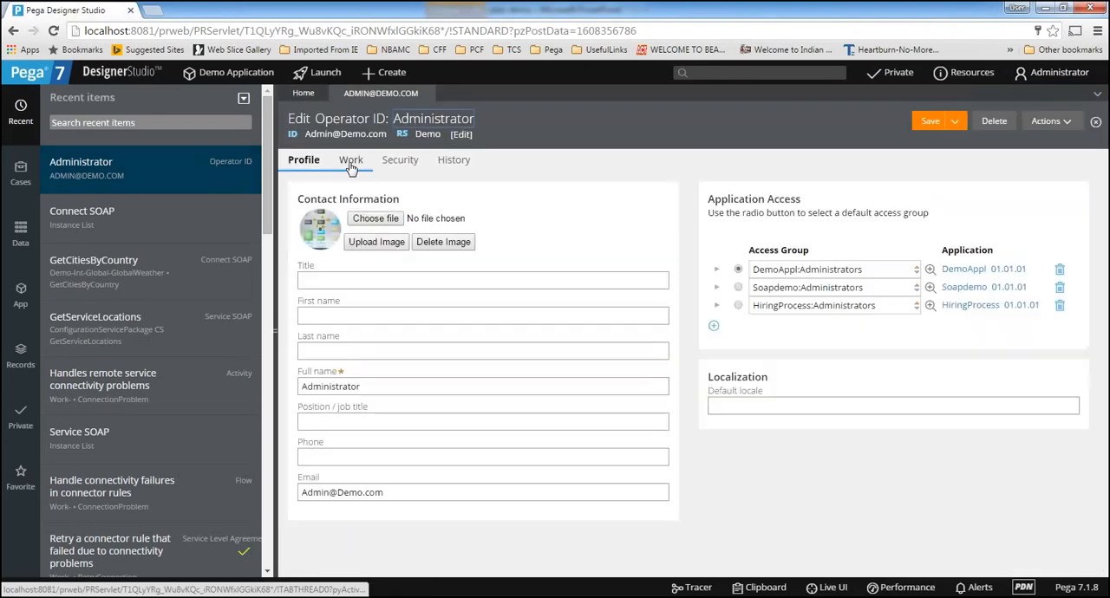
{"action": "left_click", "coordinate": [351, 165]}
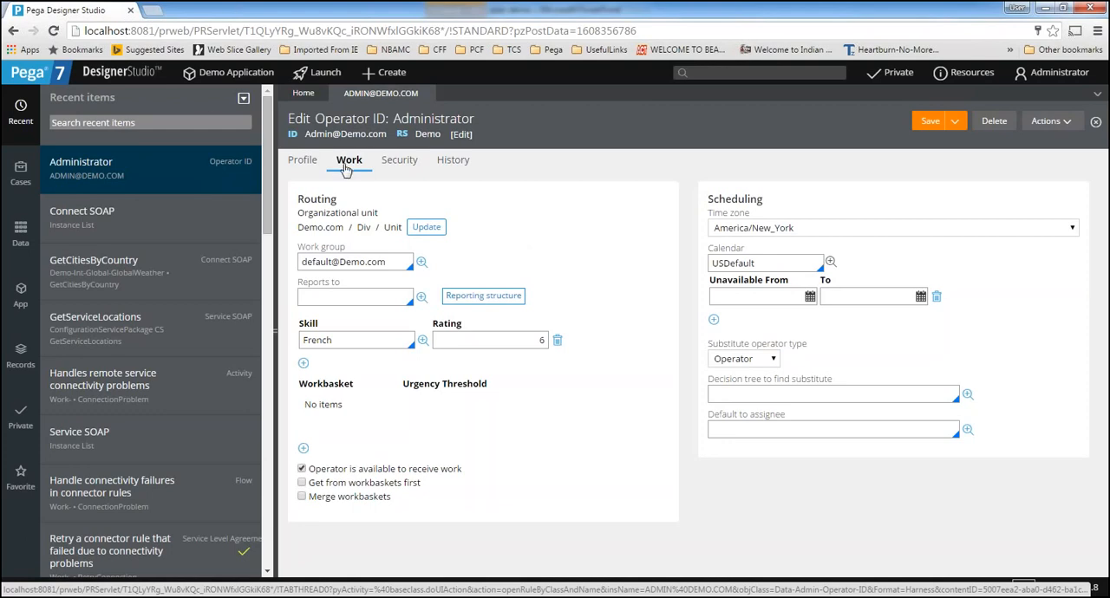
Examine the Reports to, Work group and Organizational unit entries in the operator's Routing settings
{"action": "left_click", "coordinate": [344, 298]}
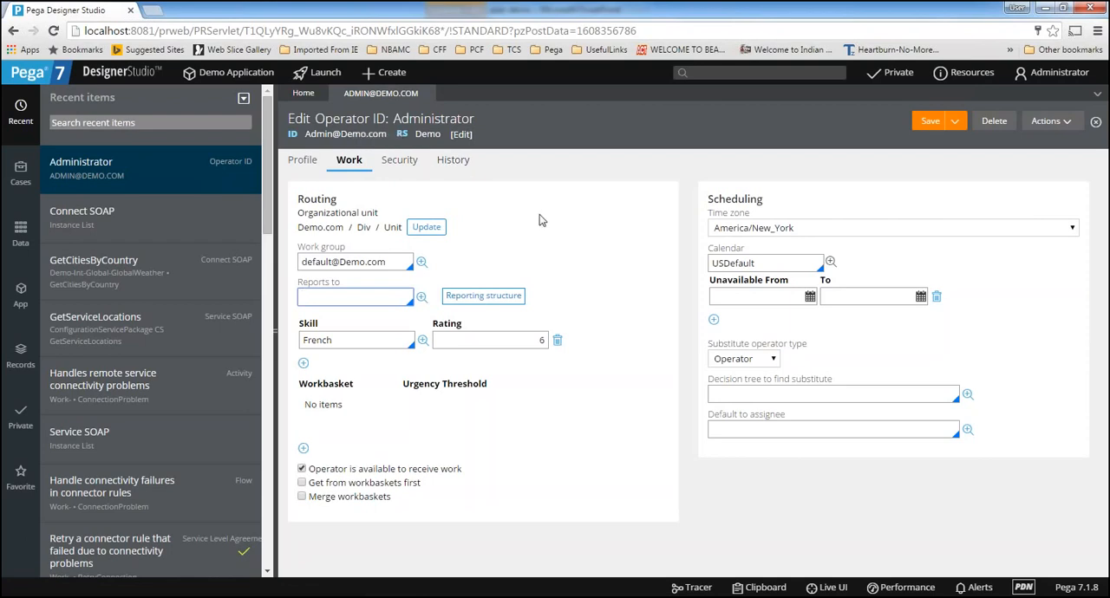
{"action": "left_click", "coordinate": [396, 263]}
{"action": "left_click", "coordinate": [391, 264]}
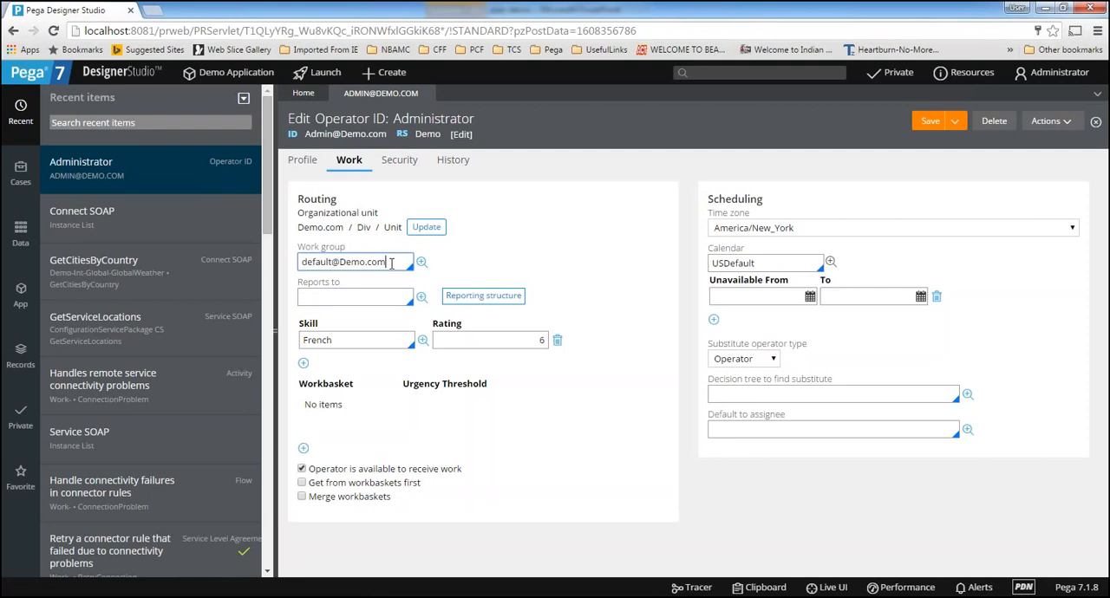
{"action": "left_click", "coordinate": [395, 263]}
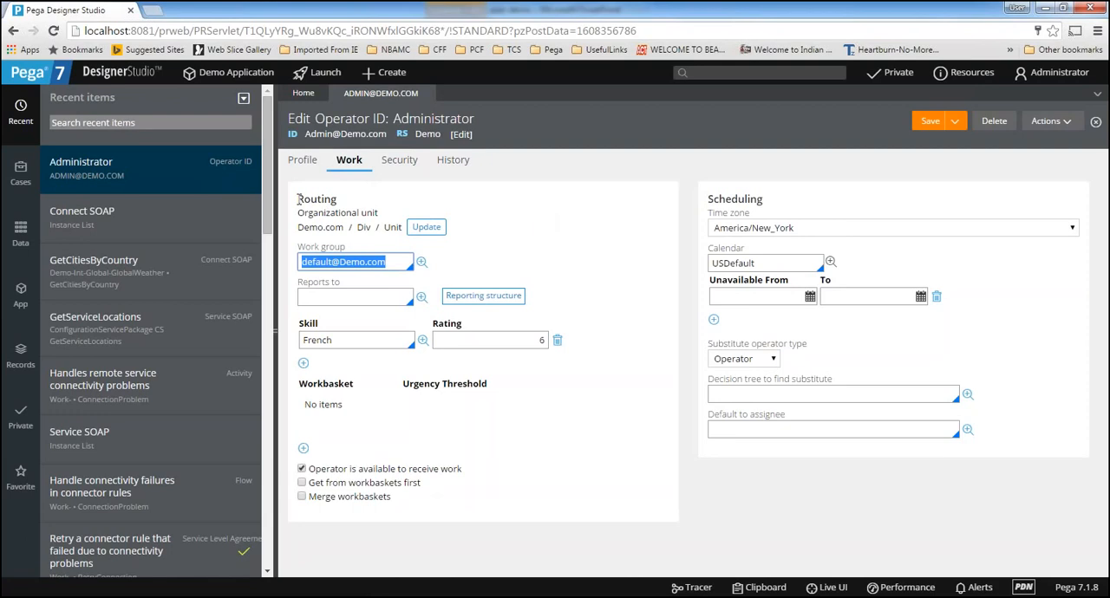
{"action": "left_click_drag", "start_coordinate": [358, 206], "coordinate": [297, 199]}
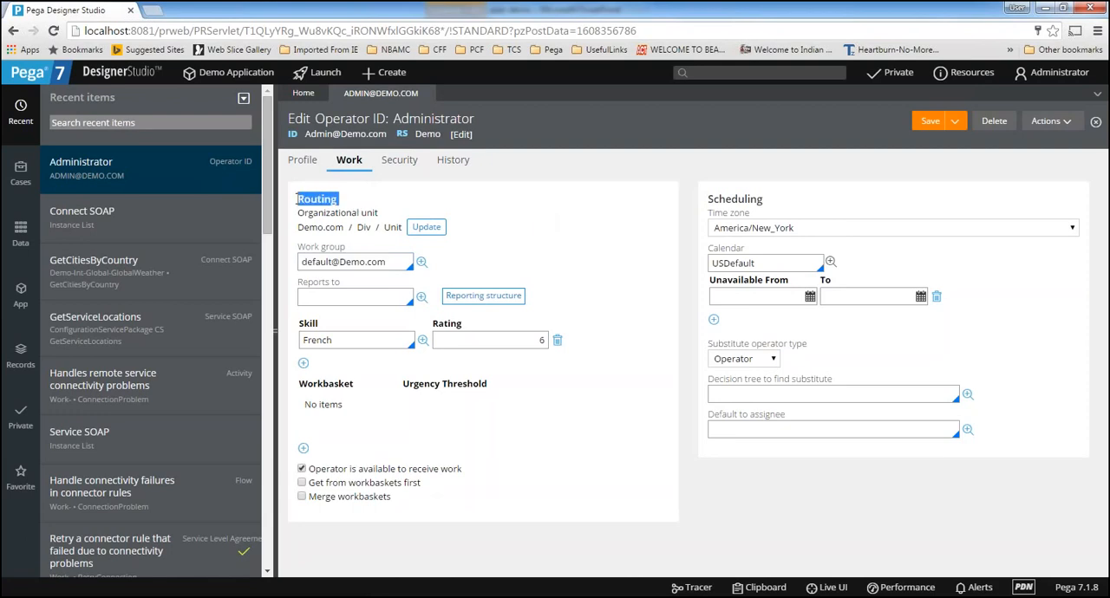
{"action": "left_click", "coordinate": [390, 201]}
{"action": "left_click_drag", "start_coordinate": [297, 228], "coordinate": [403, 229]}
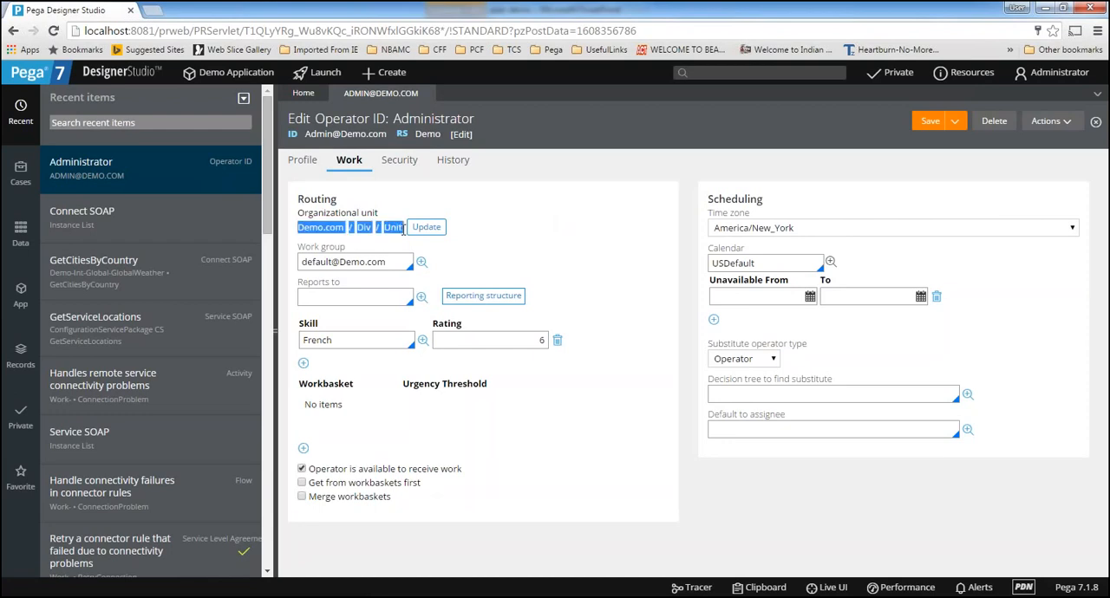
{"action": "left_click", "coordinate": [580, 241]}
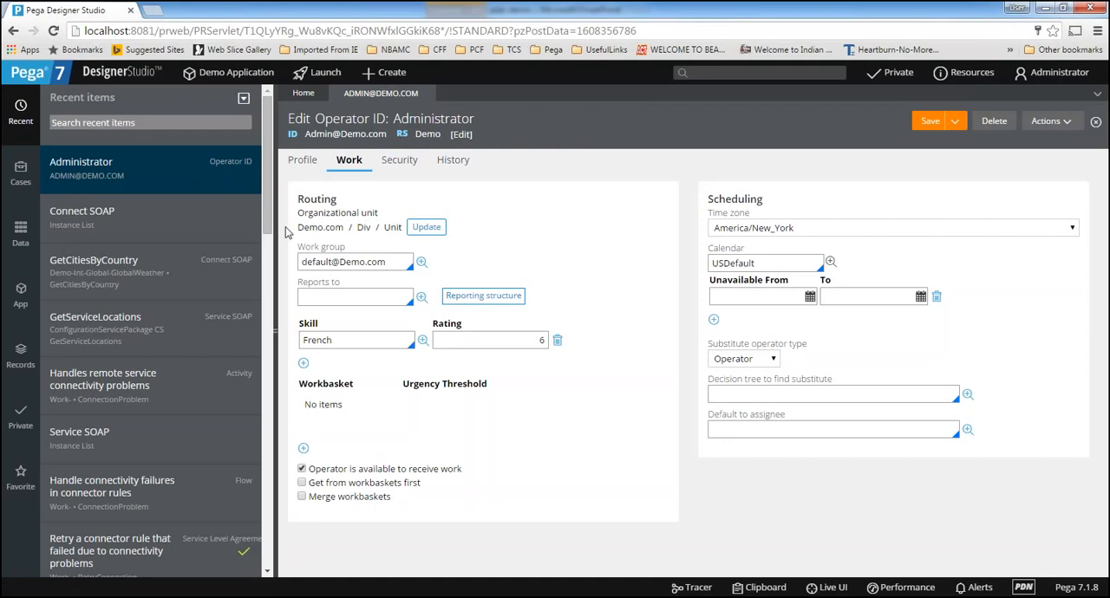
Browse Demo.com and ICICI in the organizational unit hierarchy, cancel the update, and highlight the operator's assigned organization, division and unit
{"action": "left_click", "coordinate": [441, 233]}
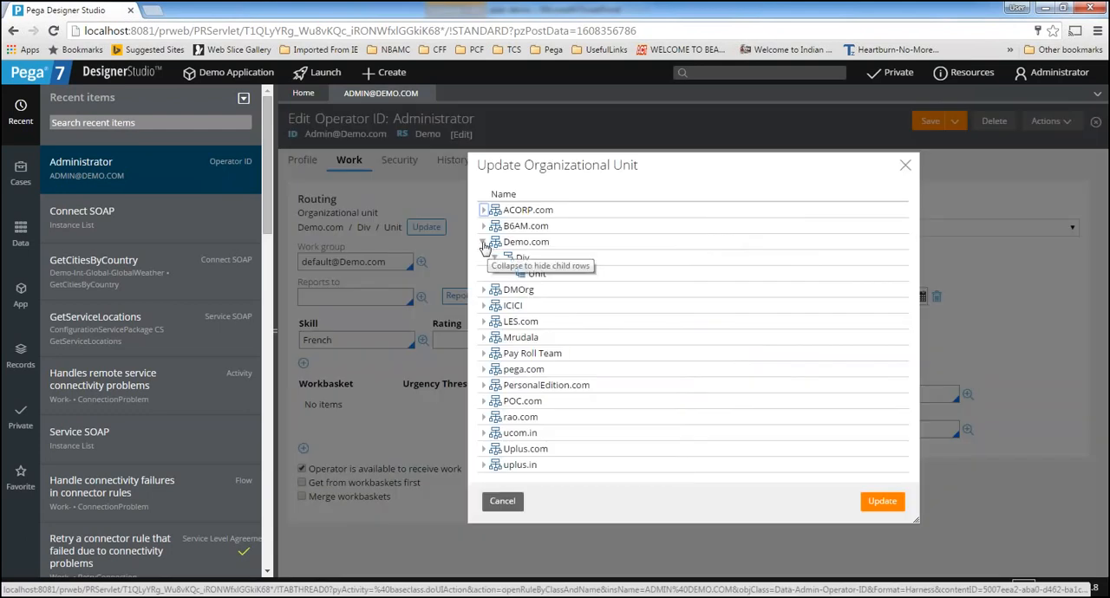
{"action": "left_click", "coordinate": [483, 244]}
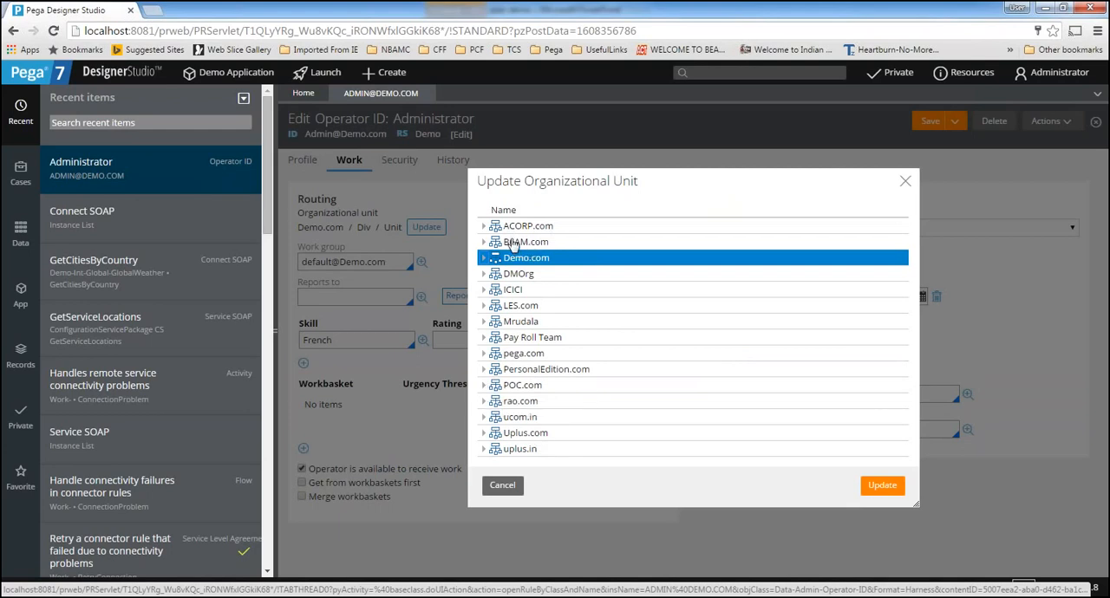
{"action": "left_click", "coordinate": [484, 290]}
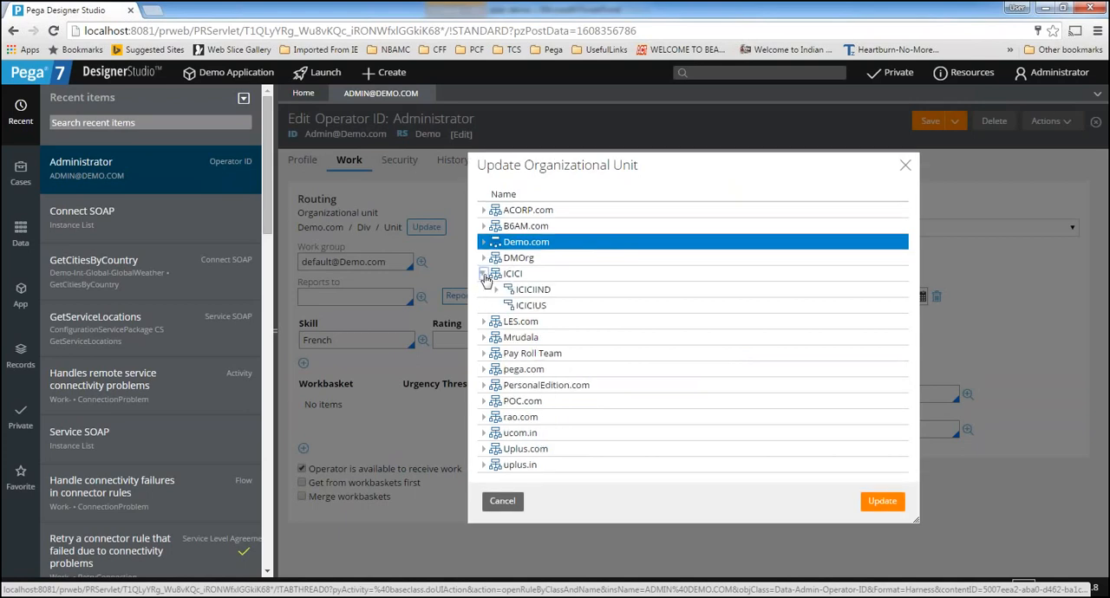
{"action": "left_click", "coordinate": [484, 290]}
{"action": "left_click", "coordinate": [909, 182]}
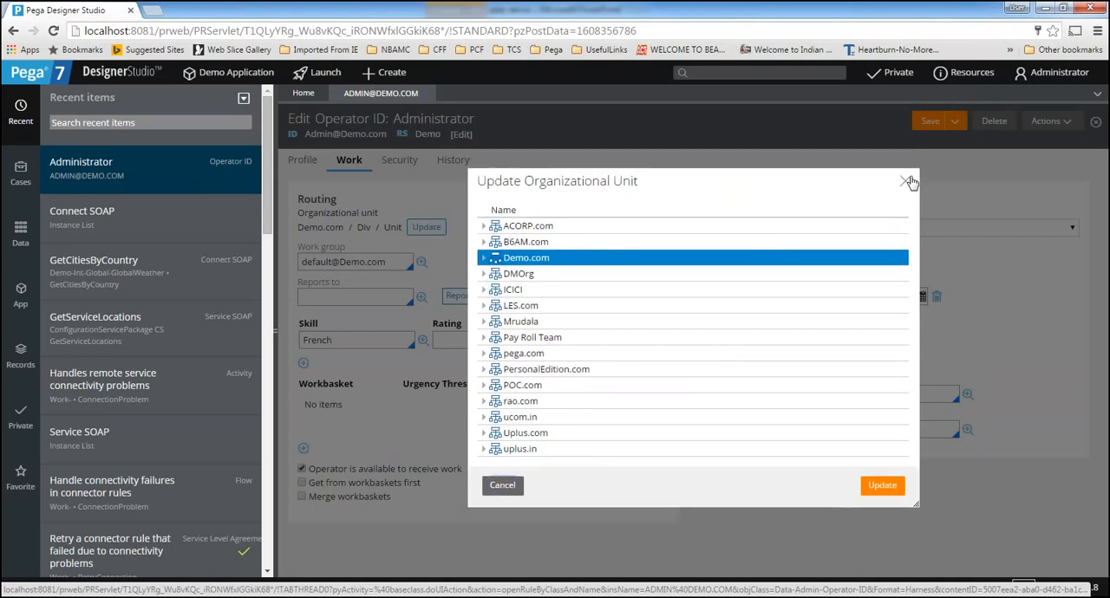
{"action": "left_click", "coordinate": [503, 485]}
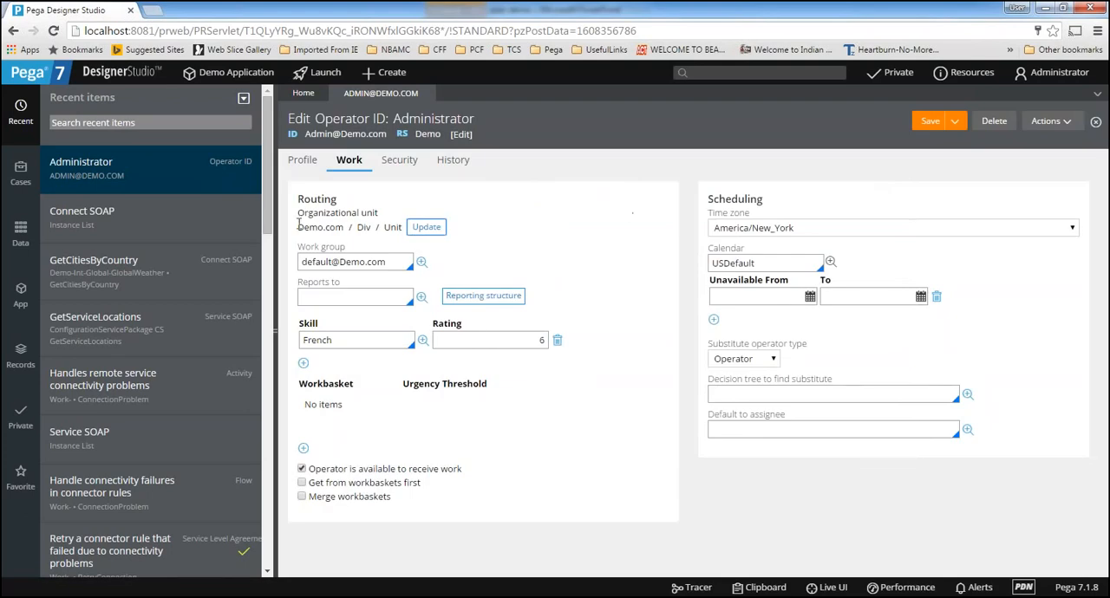
{"action": "left_click_drag", "start_coordinate": [297, 226], "coordinate": [404, 224]}
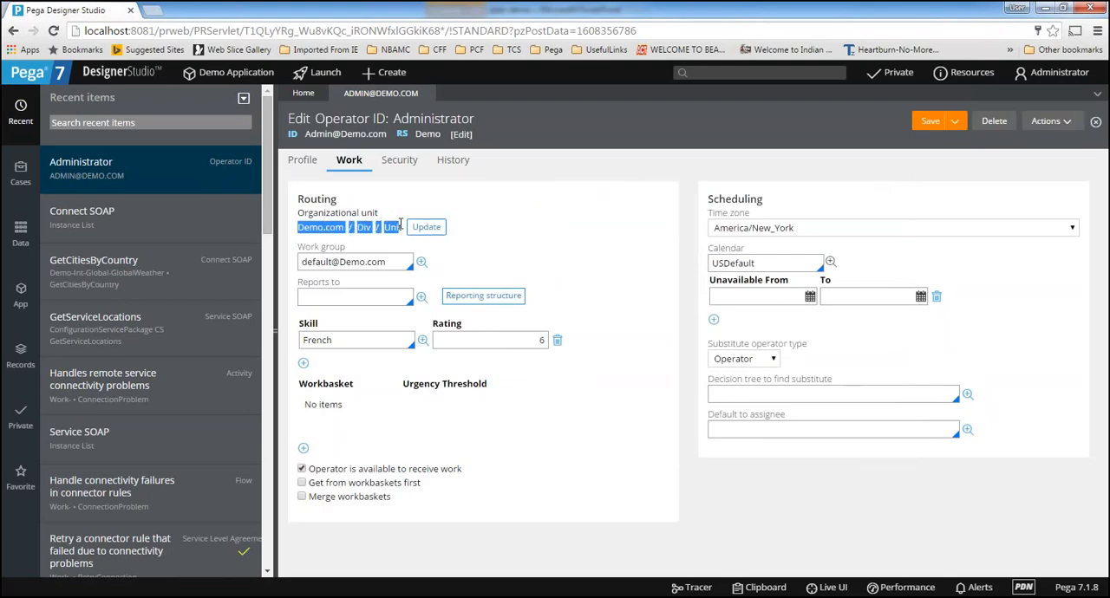
Open the Work Group record assigned in the operator's Routing settings and examine its Manager entry
{"action": "left_click", "coordinate": [538, 227]}
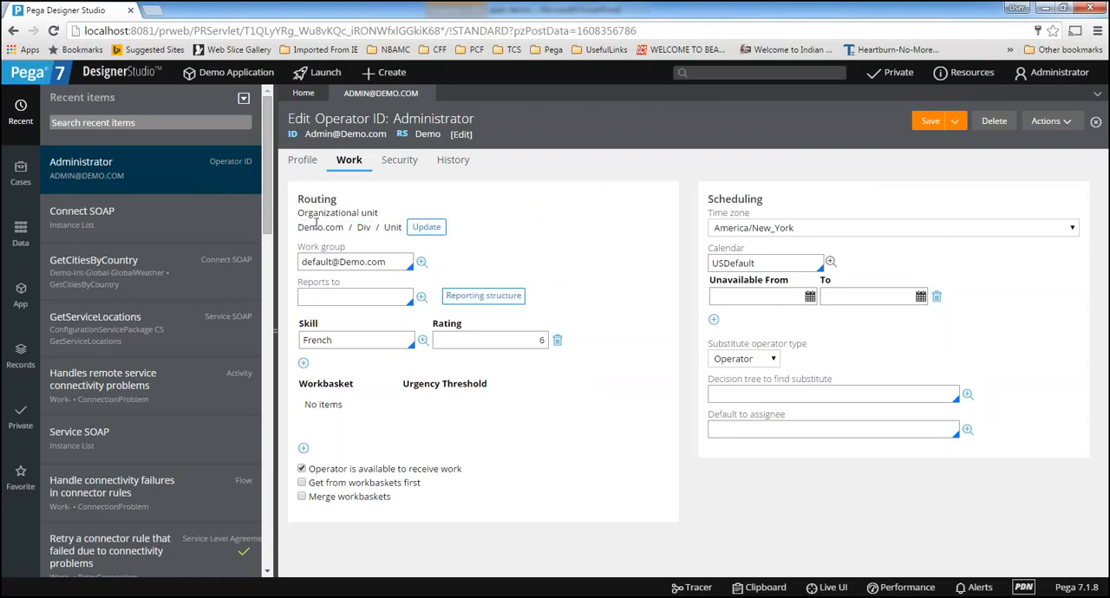
{"action": "left_click_drag", "start_coordinate": [392, 262], "coordinate": [295, 256]}
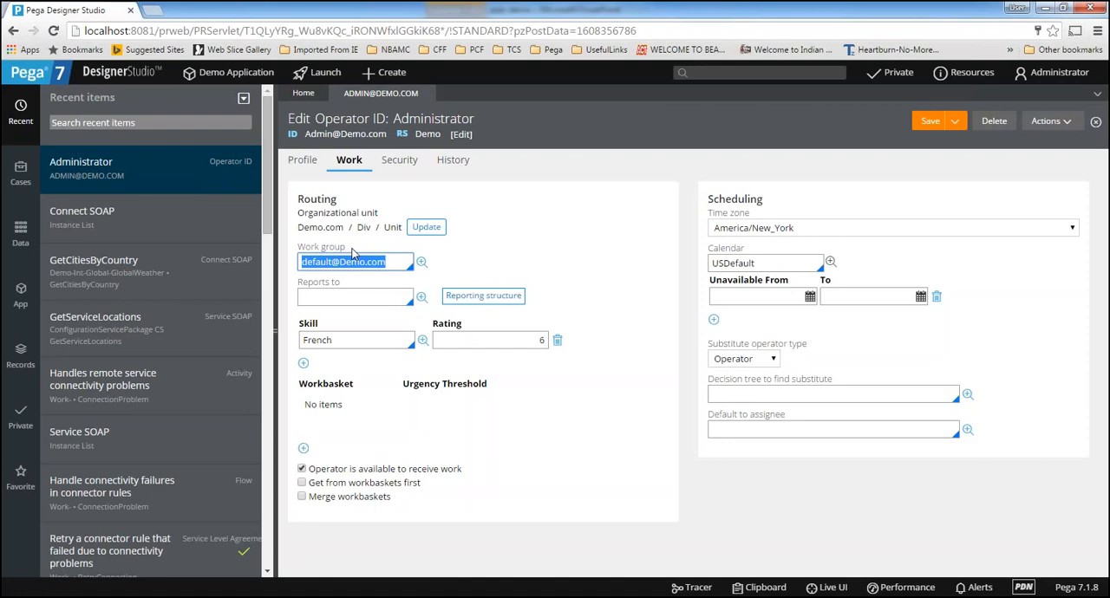
{"action": "left_click", "coordinate": [404, 260]}
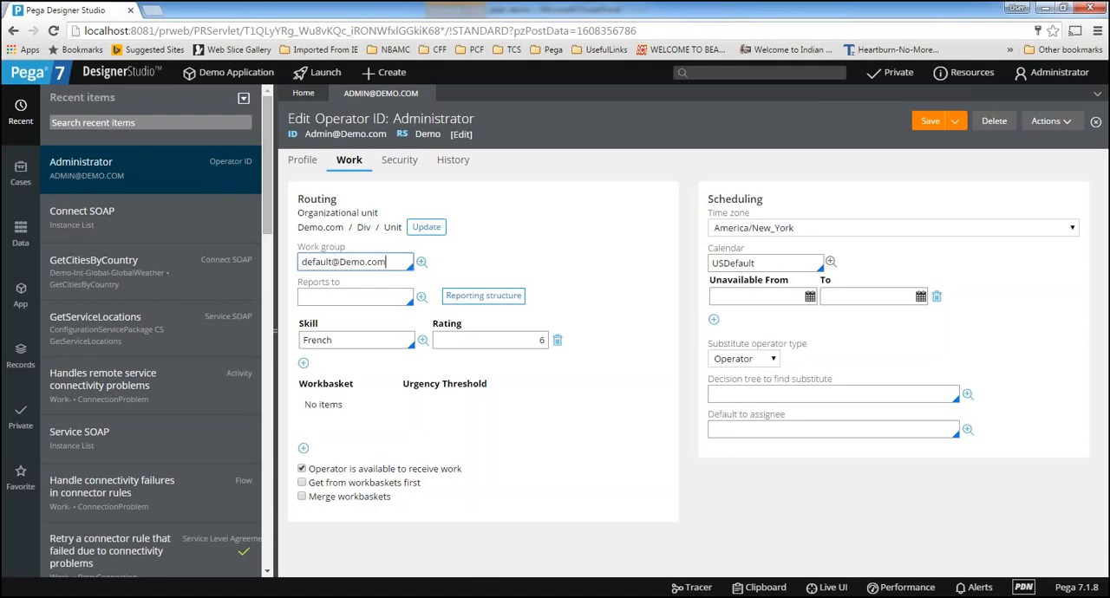
{"action": "left_click", "coordinate": [422, 264]}
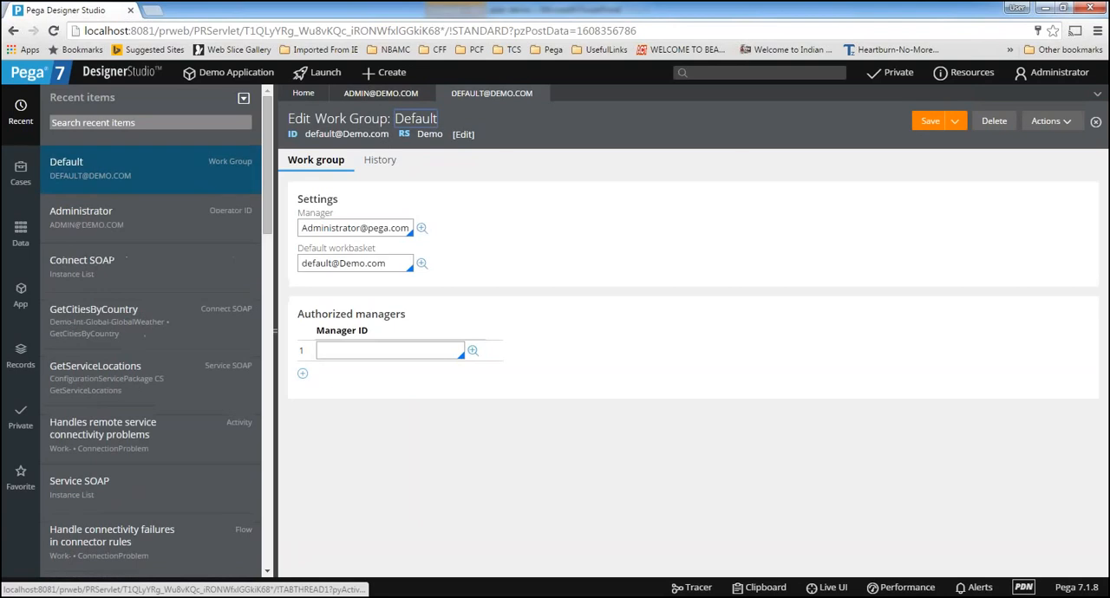
{"action": "triple_click", "coordinate": [317, 227]}
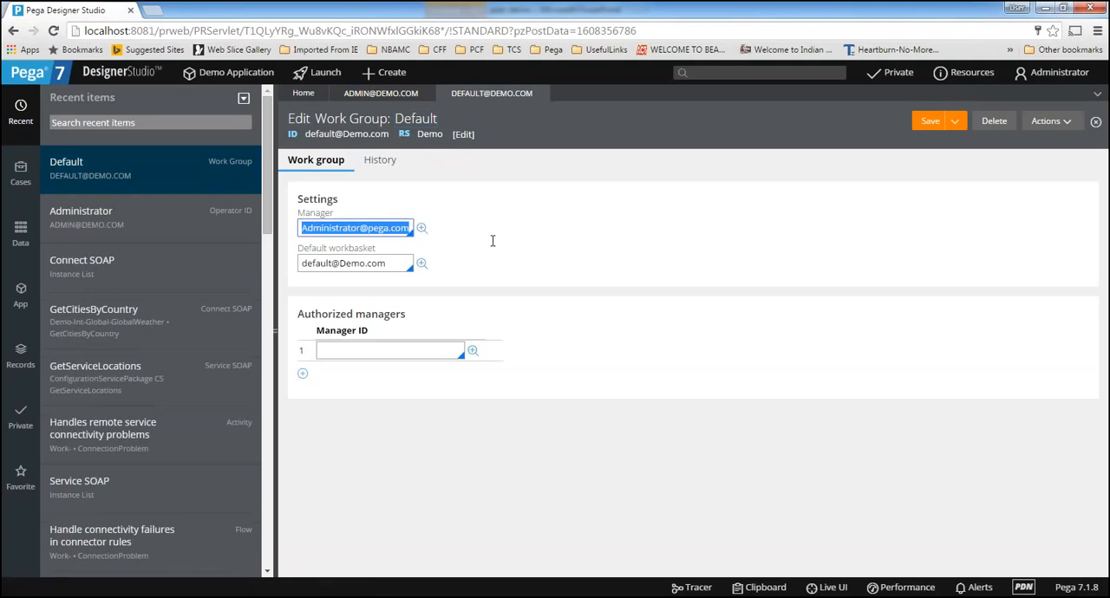
{"action": "double_click", "coordinate": [345, 227]}
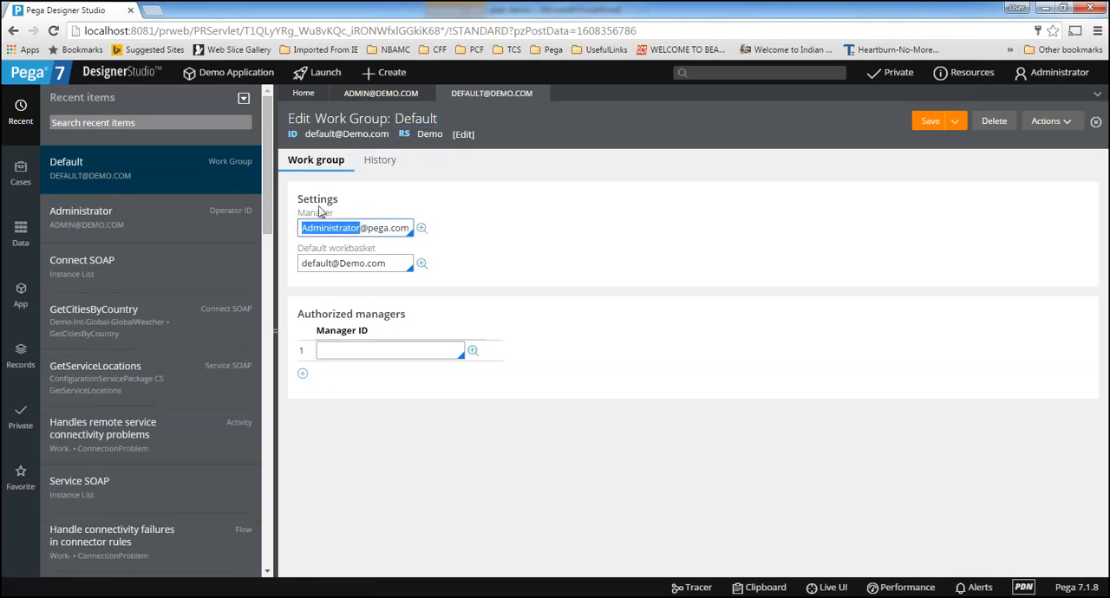
{"action": "left_click", "coordinate": [310, 224]}
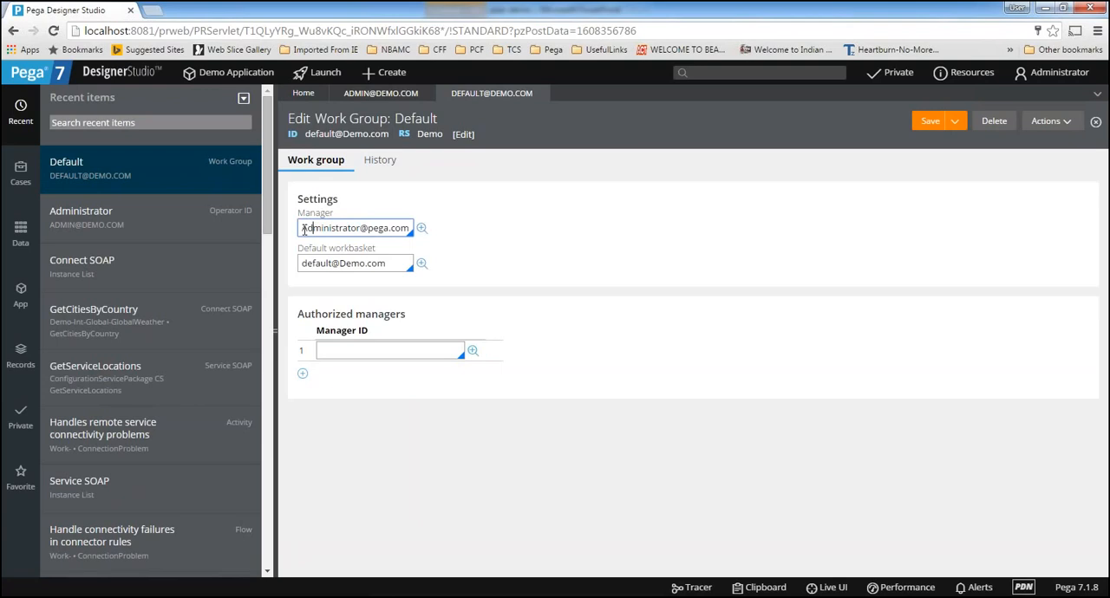
{"action": "triple_click", "coordinate": [305, 228]}
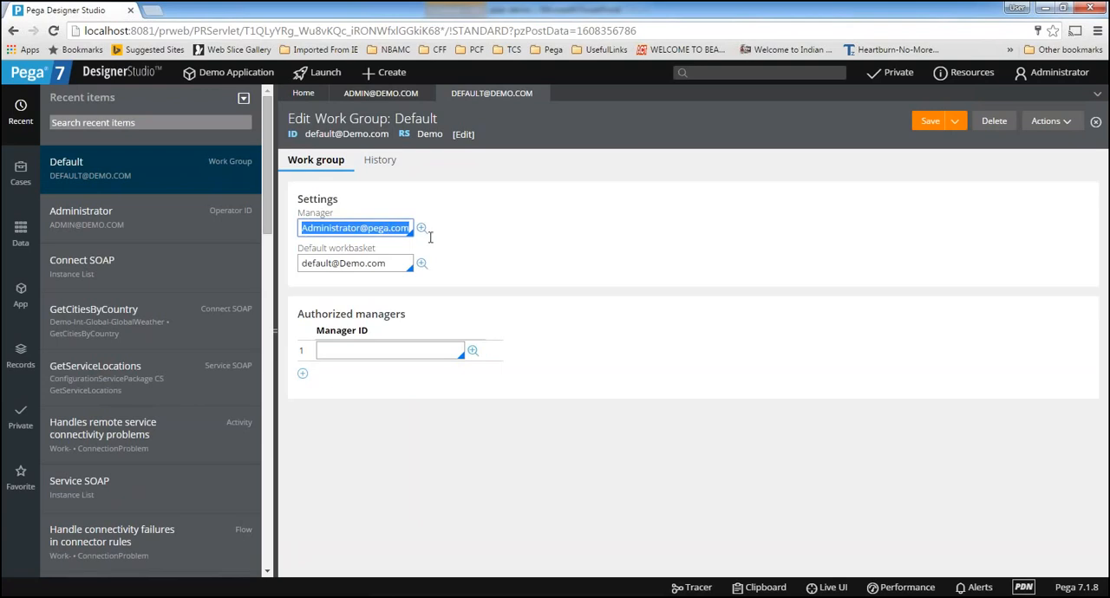
Switch between the administrator's Operator ID record and the Default work group record to relate the Work group entry to its manager
{"action": "left_click", "coordinate": [384, 98]}
{"action": "triple_click", "coordinate": [390, 262]}
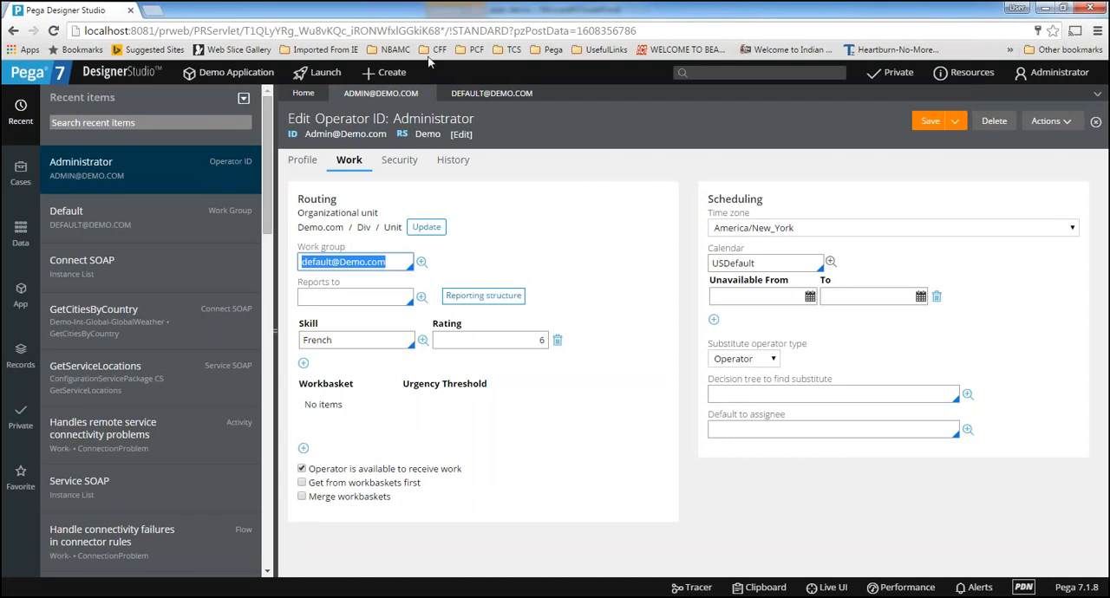
{"action": "left_click", "coordinate": [492, 93]}
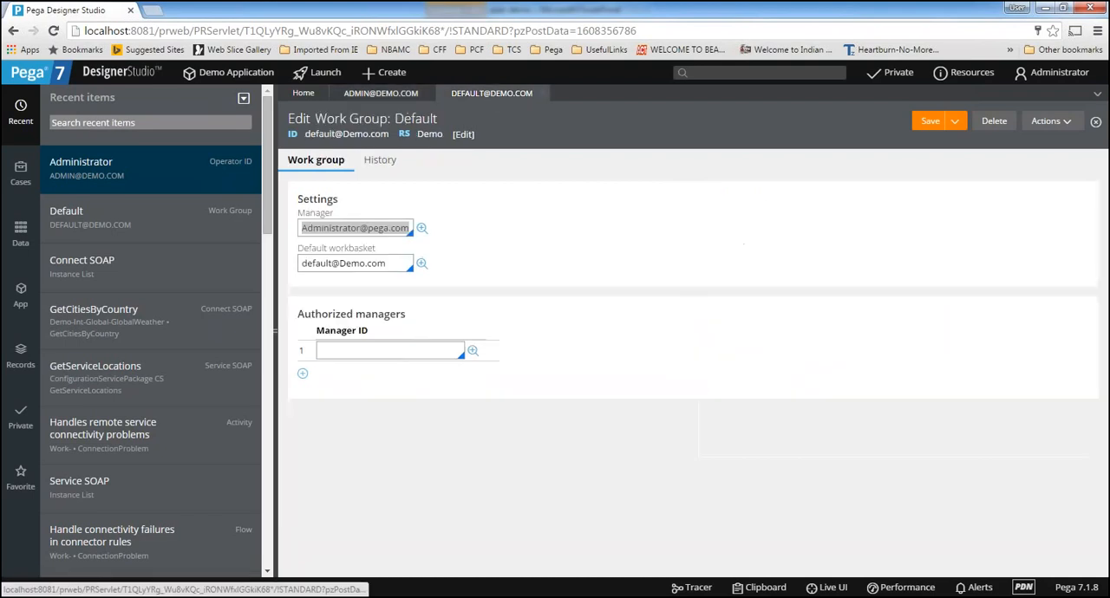
{"action": "left_click", "coordinate": [382, 93]}
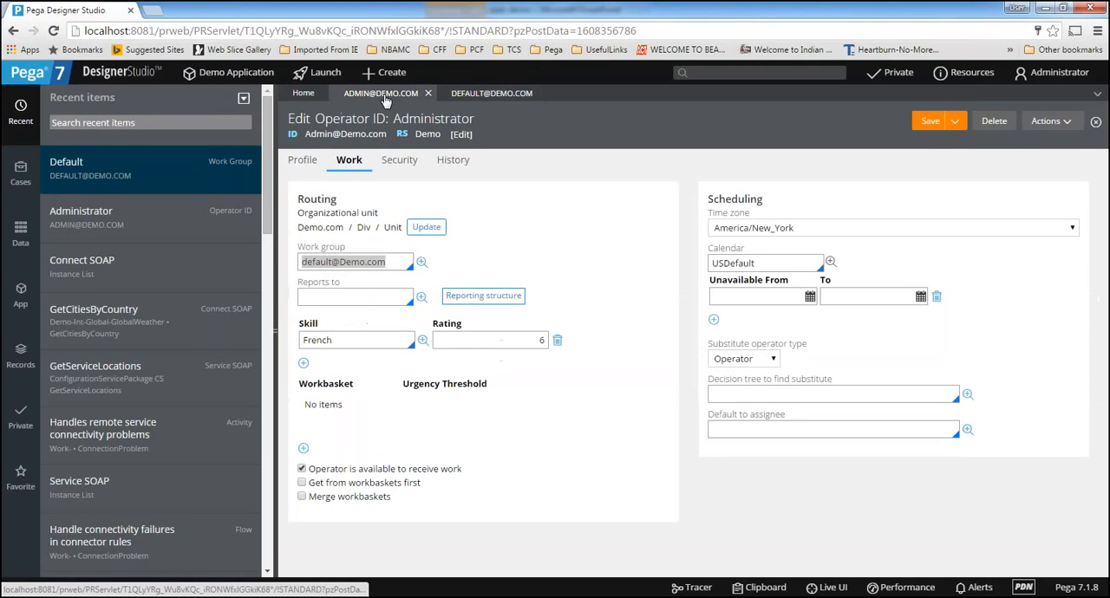
Compare the Work group entry with the Reports to entry in the operator's Routing settings
{"action": "triple_click", "coordinate": [398, 265]}
{"action": "left_click", "coordinate": [400, 265]}
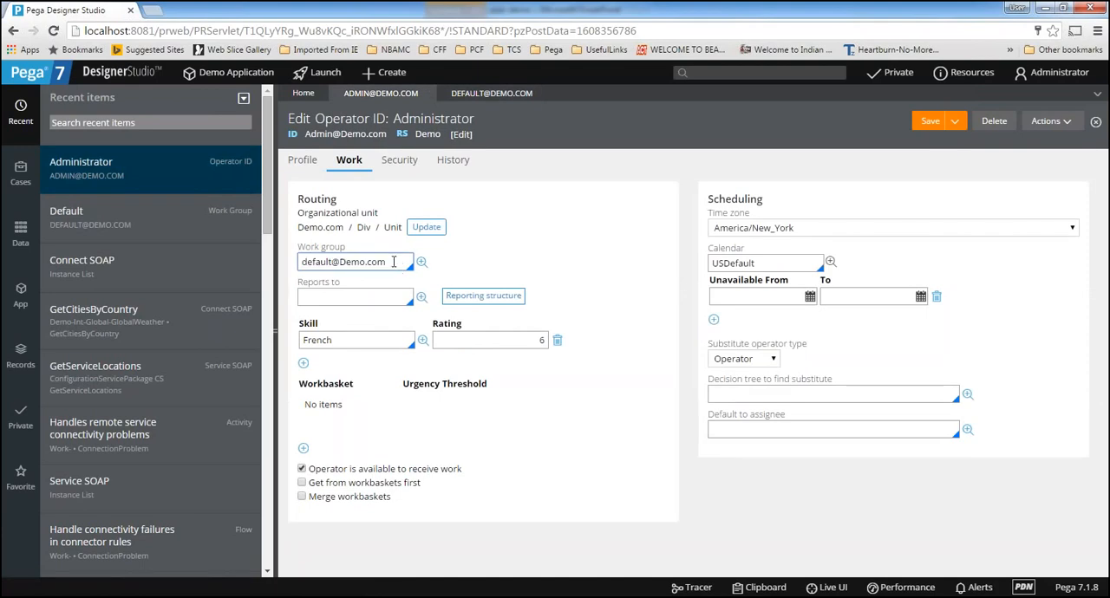
{"action": "left_click_drag", "start_coordinate": [400, 265], "coordinate": [250, 258]}
{"action": "left_click", "coordinate": [396, 265]}
{"action": "left_click", "coordinate": [336, 296]}
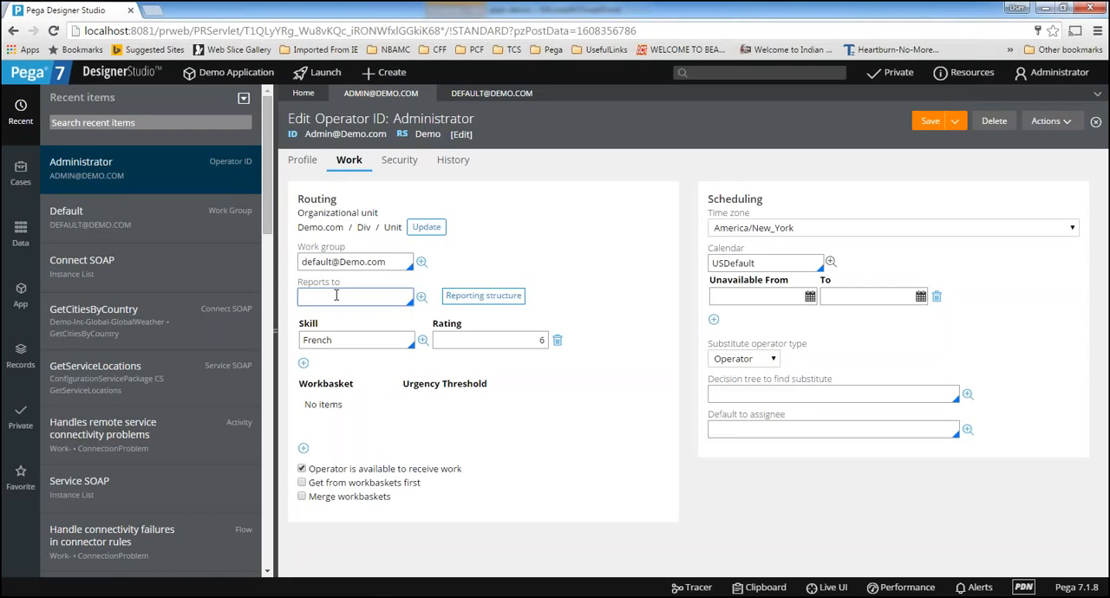
{"action": "left_click_drag", "start_coordinate": [400, 261], "coordinate": [221, 263]}
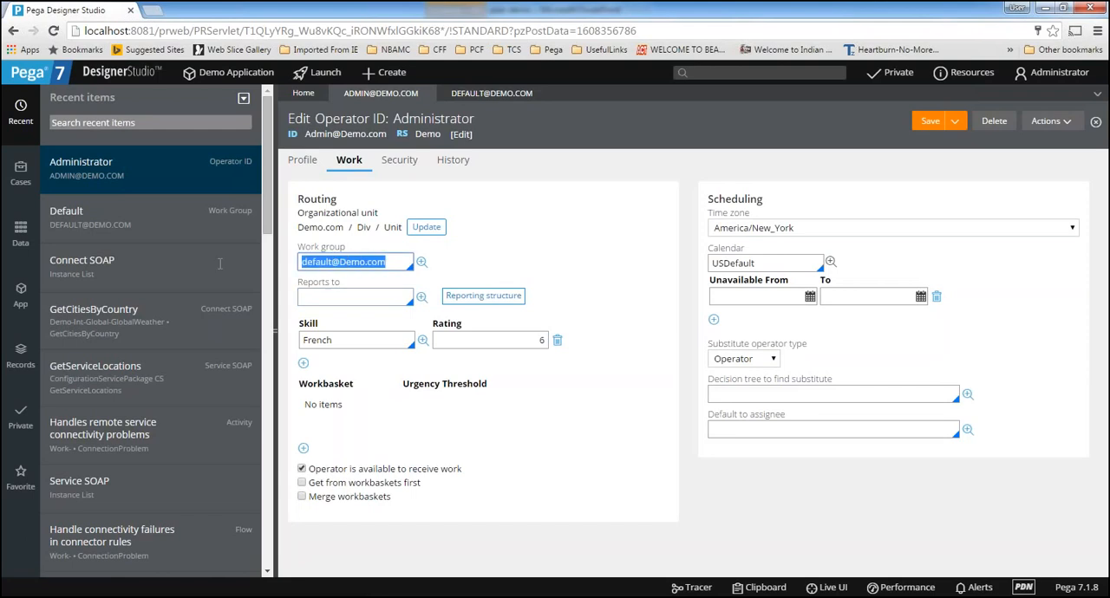
{"action": "left_click", "coordinate": [330, 297]}
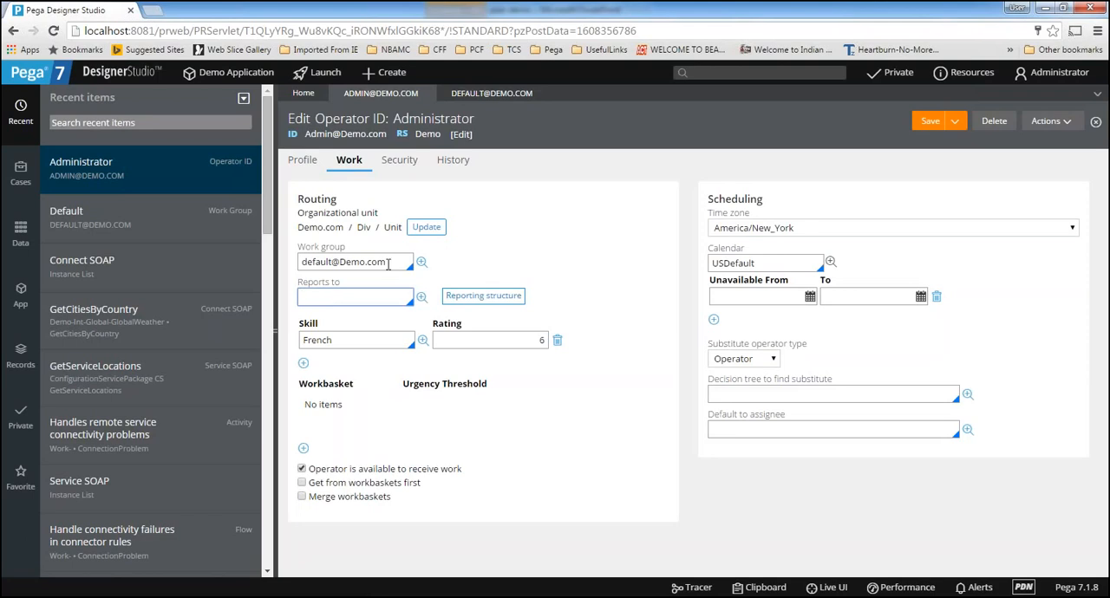
{"action": "key", "text": "shift+Tab"}
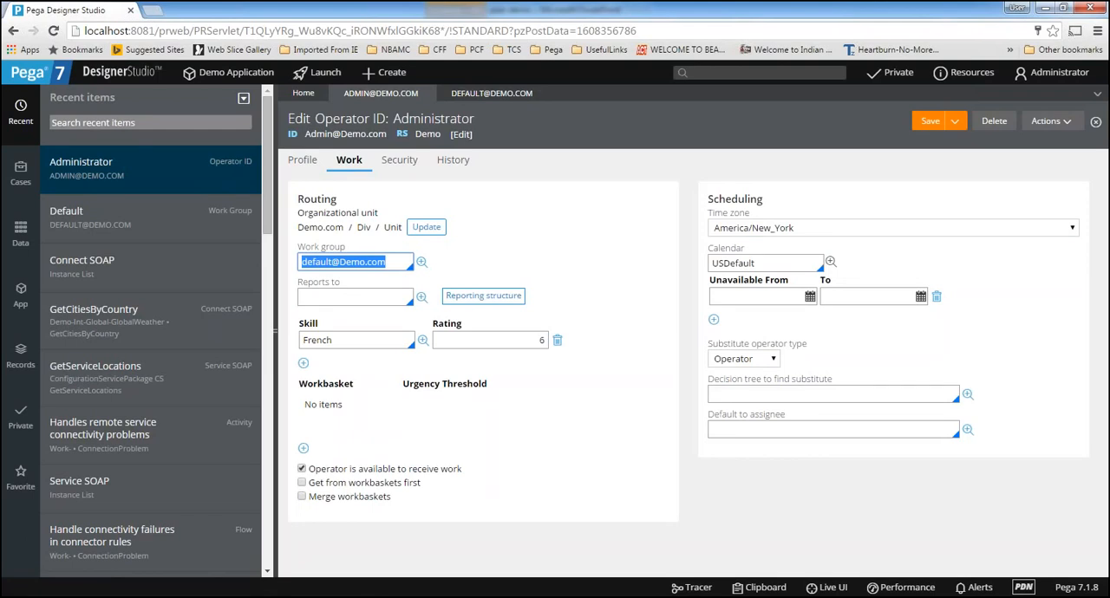
{"action": "left_click", "coordinate": [372, 296]}
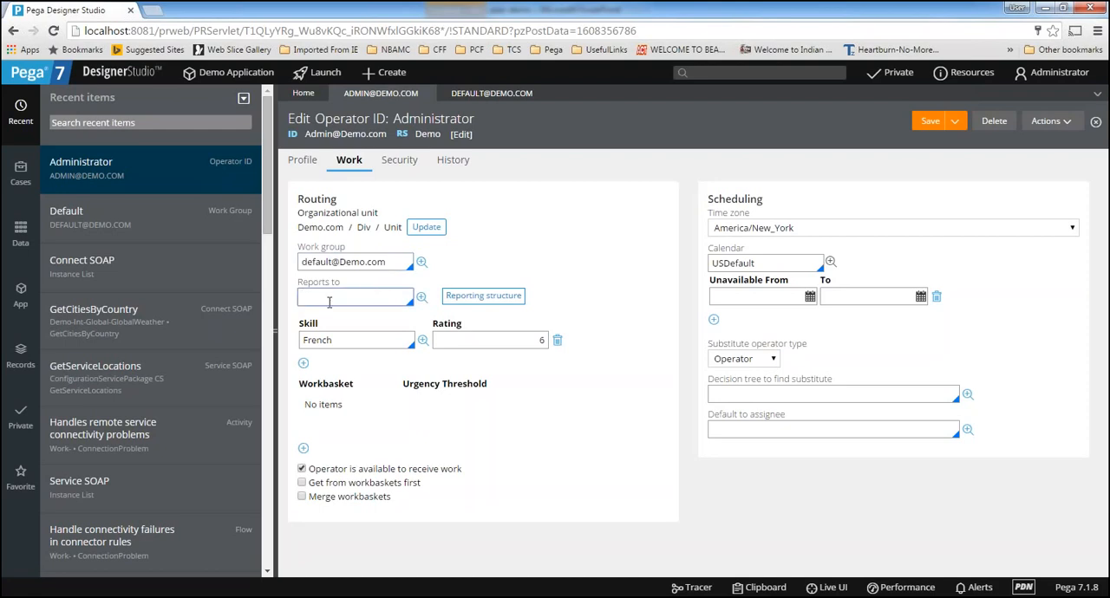
{"action": "left_click_drag", "start_coordinate": [388, 267], "coordinate": [285, 270]}
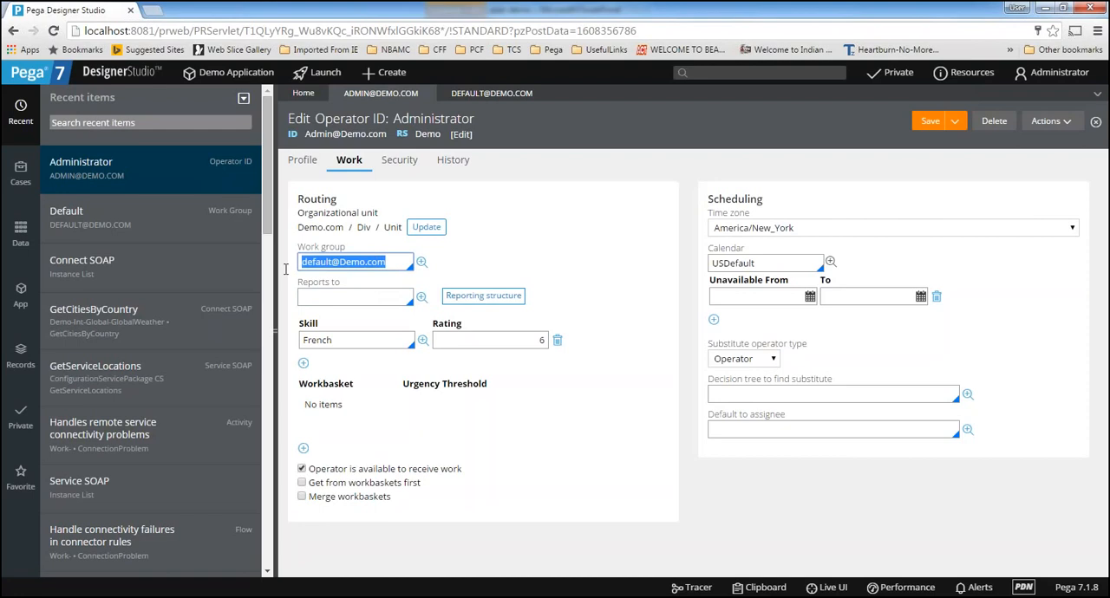
{"action": "left_click", "coordinate": [330, 301]}
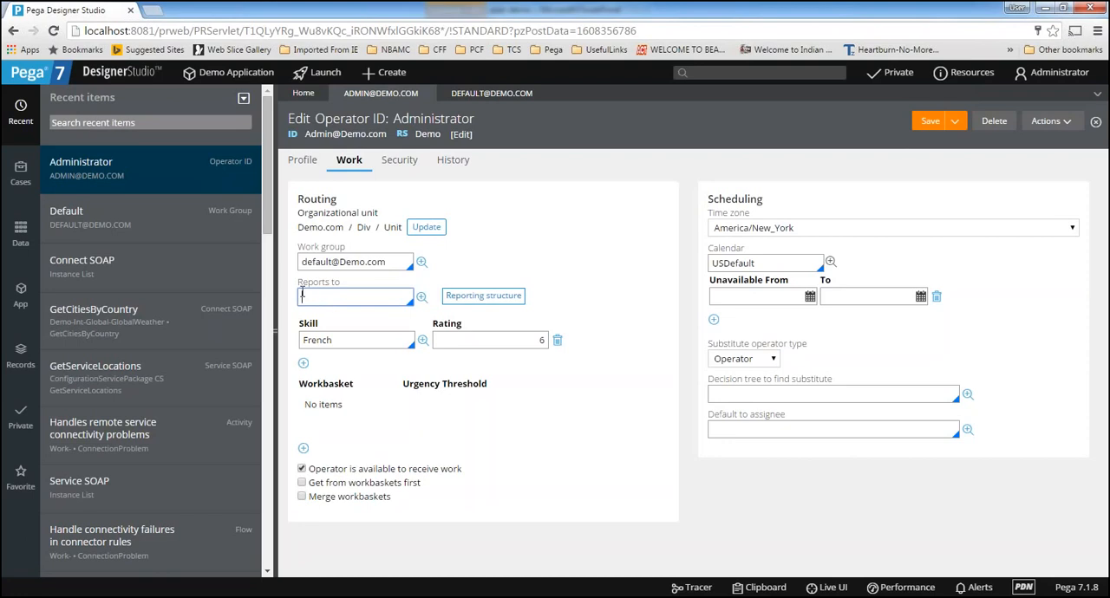
Replace the operator's French skill with German
{"action": "double_click", "coordinate": [355, 337]}
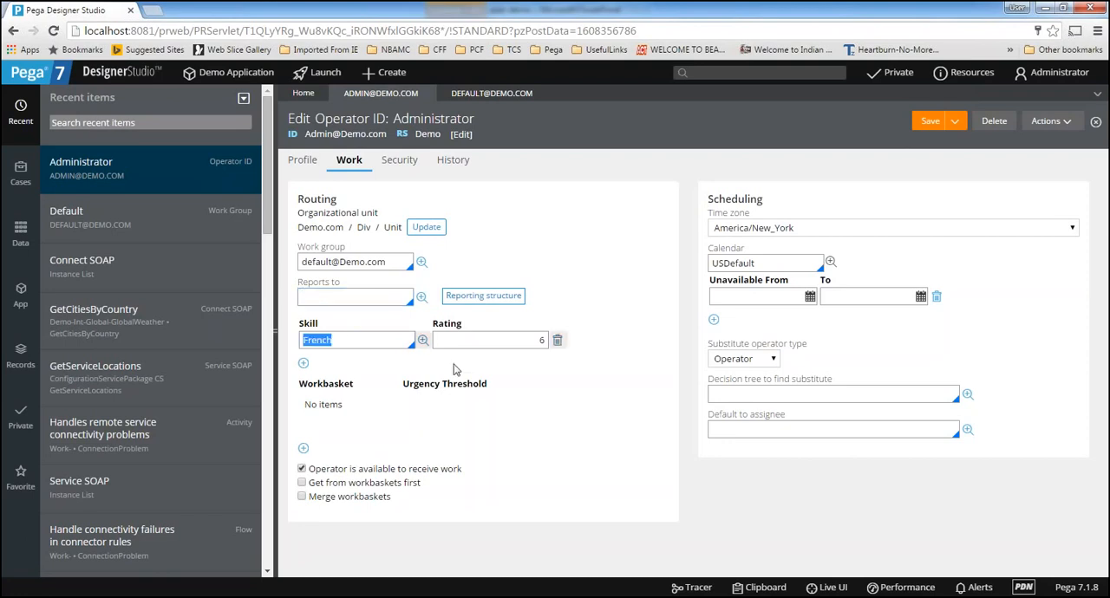
{"action": "left_click", "coordinate": [495, 347]}
{"action": "left_click", "coordinate": [348, 345]}
{"action": "left_click", "coordinate": [359, 343]}
{"action": "left_click_drag", "start_coordinate": [335, 339], "coordinate": [279, 332]}
{"action": "key", "text": "BackSpace"}
{"action": "left_click", "coordinate": [324, 338]}
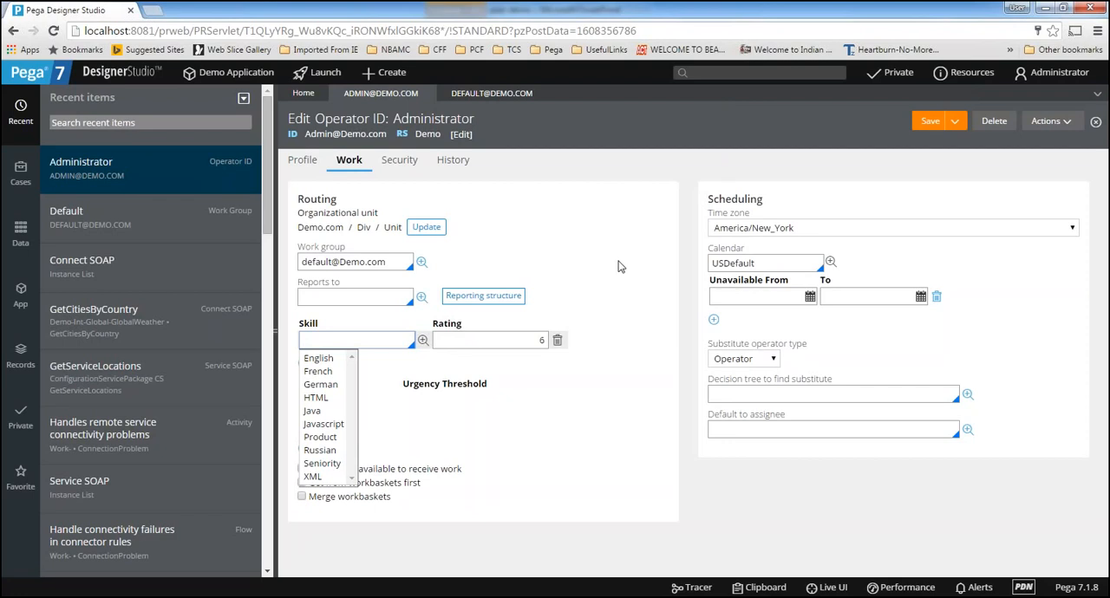
{"action": "left_click", "coordinate": [323, 386]}
{"action": "double_click", "coordinate": [357, 340]}
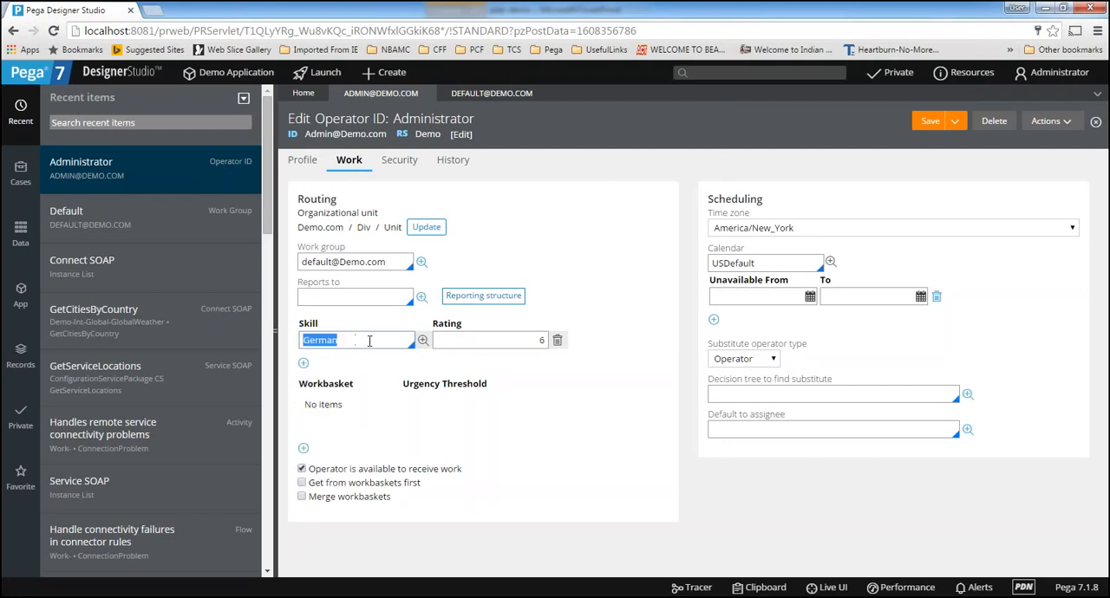
Try a rating of 10 for the German skill, and clear the Rating value
{"action": "left_click", "coordinate": [474, 344]}
{"action": "left_click_drag", "start_coordinate": [475, 344], "coordinate": [588, 344]}
{"action": "key", "text": "BackSpace"}
{"action": "left_click", "coordinate": [542, 341]}
{"action": "left_click_drag", "start_coordinate": [542, 341], "coordinate": [609, 330]}
{"action": "left_click_drag", "start_coordinate": [509, 343], "coordinate": [605, 329]}
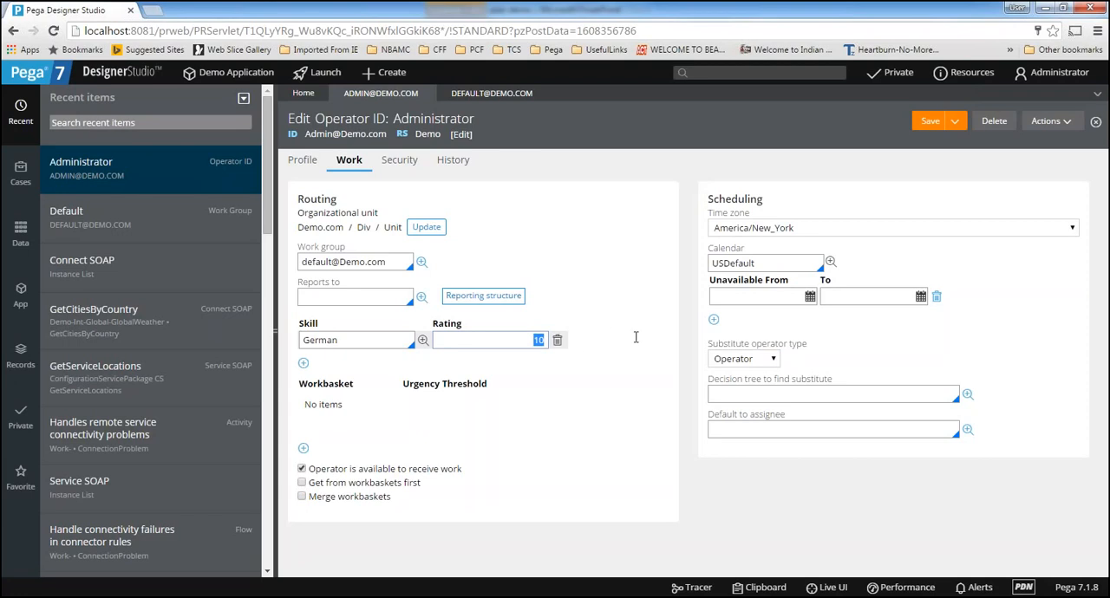
{"action": "key", "text": "BackSpace"}
{"action": "left_click_drag", "start_coordinate": [342, 340], "coordinate": [269, 340]}
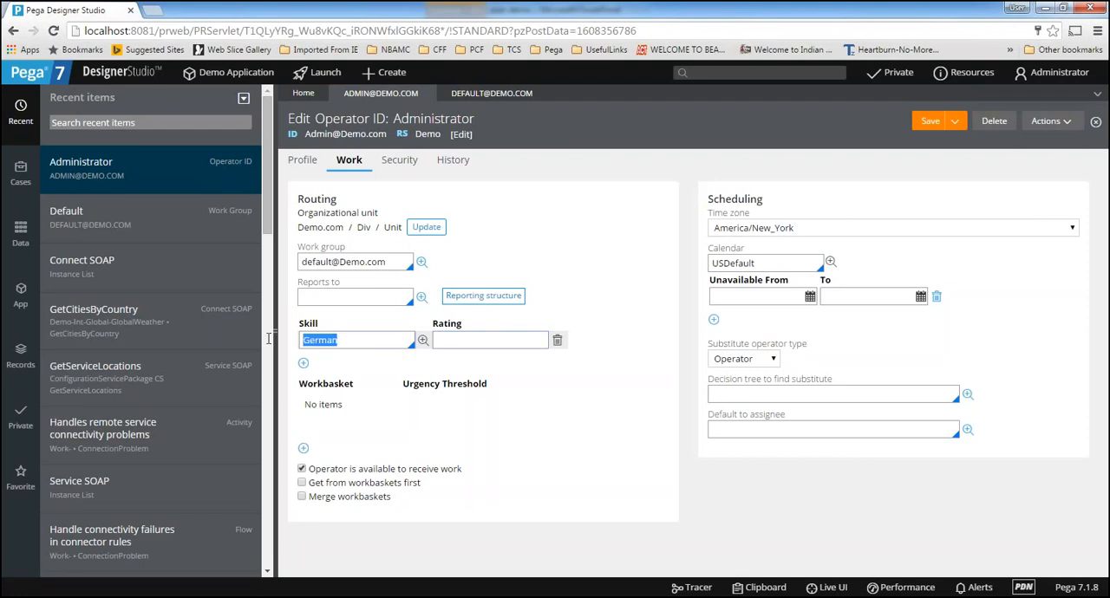
{"action": "key", "text": "Tab"}
Turn off the operator's availability to receive work
{"action": "left_click", "coordinate": [301, 469]}
{"action": "left_click", "coordinate": [928, 122]}
{"action": "left_click", "coordinate": [302, 469]}
Examine the calendar and the Unavailable From and To dates in the operator's Scheduling settings
{"action": "double_click", "coordinate": [724, 203]}
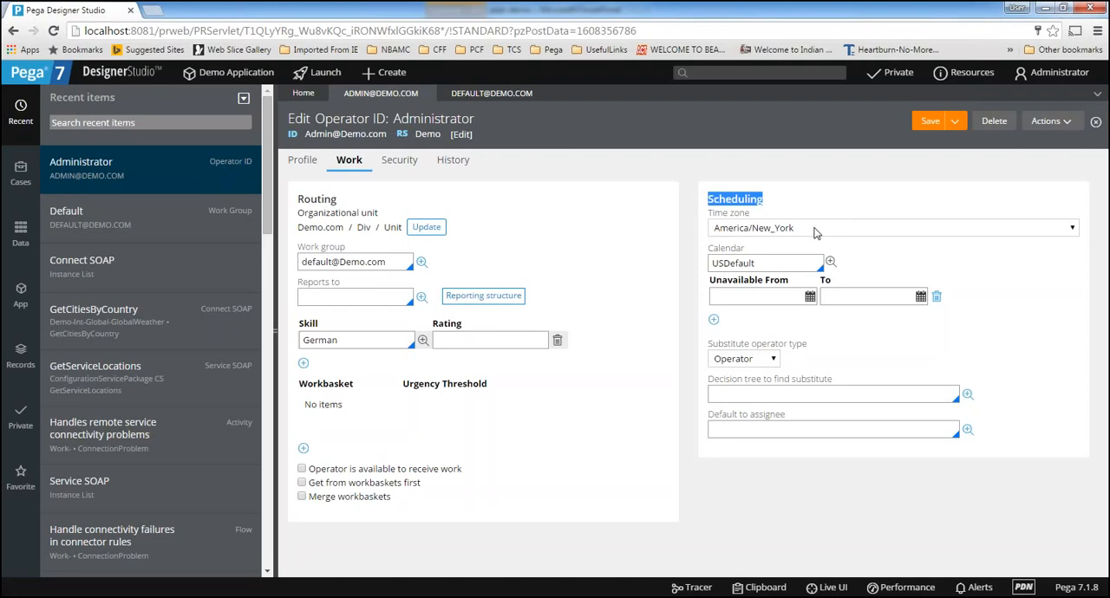
{"action": "double_click", "coordinate": [766, 263]}
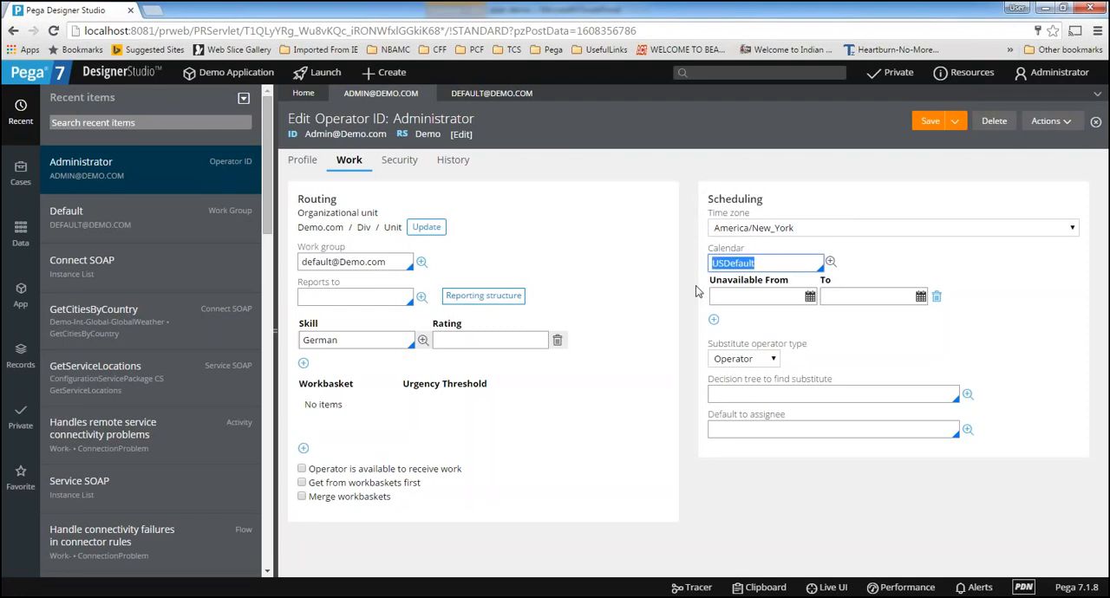
{"action": "left_click", "coordinate": [754, 296]}
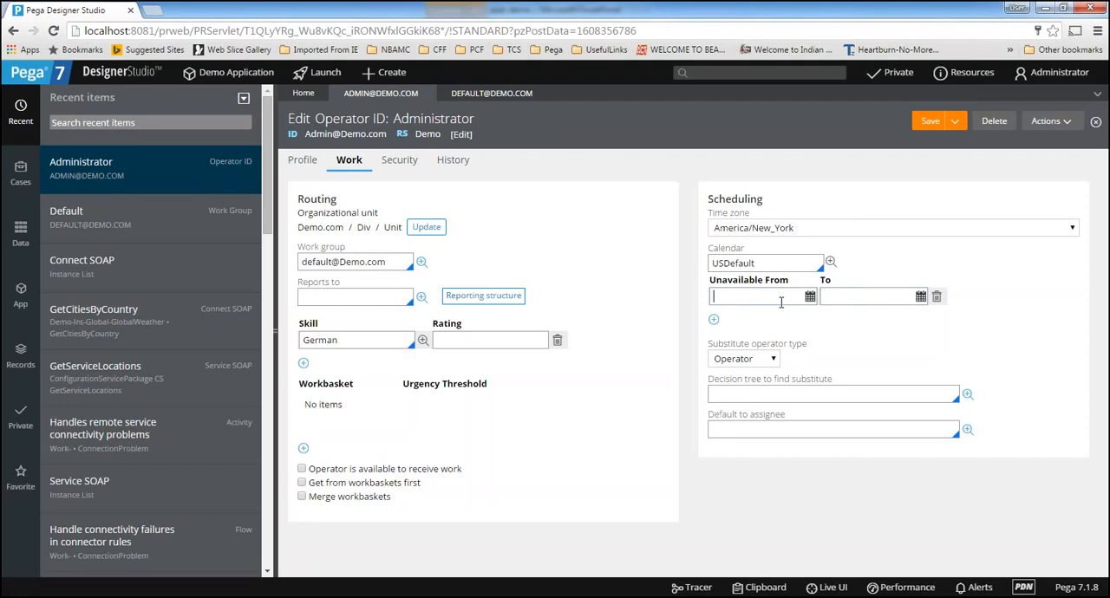
{"action": "left_click", "coordinate": [858, 299]}
{"action": "left_click", "coordinate": [863, 295]}
Review the substitute operator type options, the decision tree to find a substitute and the Default to assignee setting, keeping Operator as the type
{"action": "left_click", "coordinate": [765, 360]}
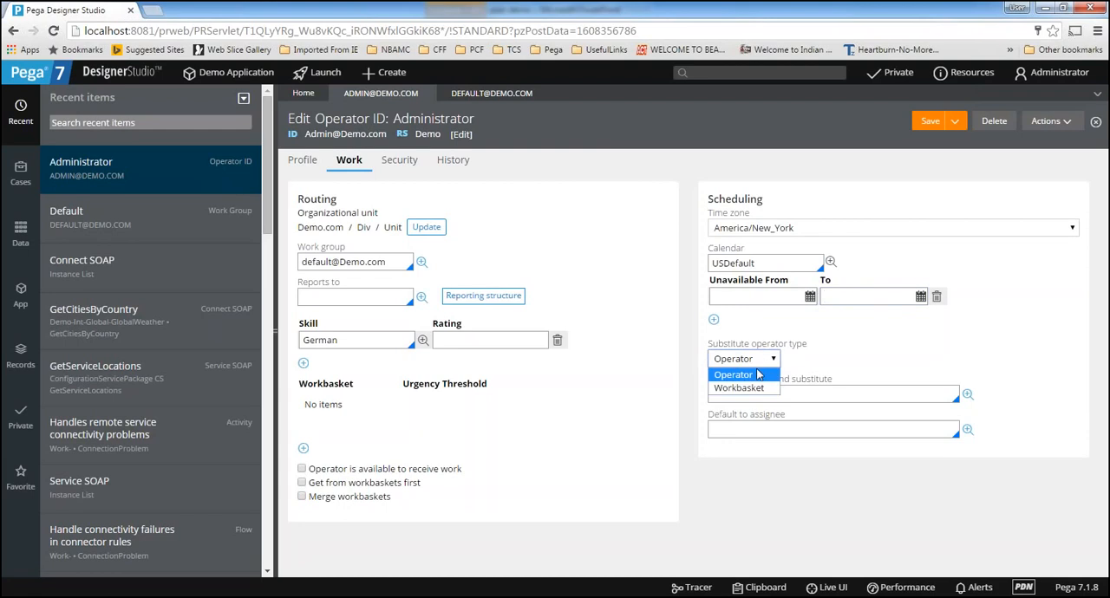
{"action": "left_click", "coordinate": [753, 373]}
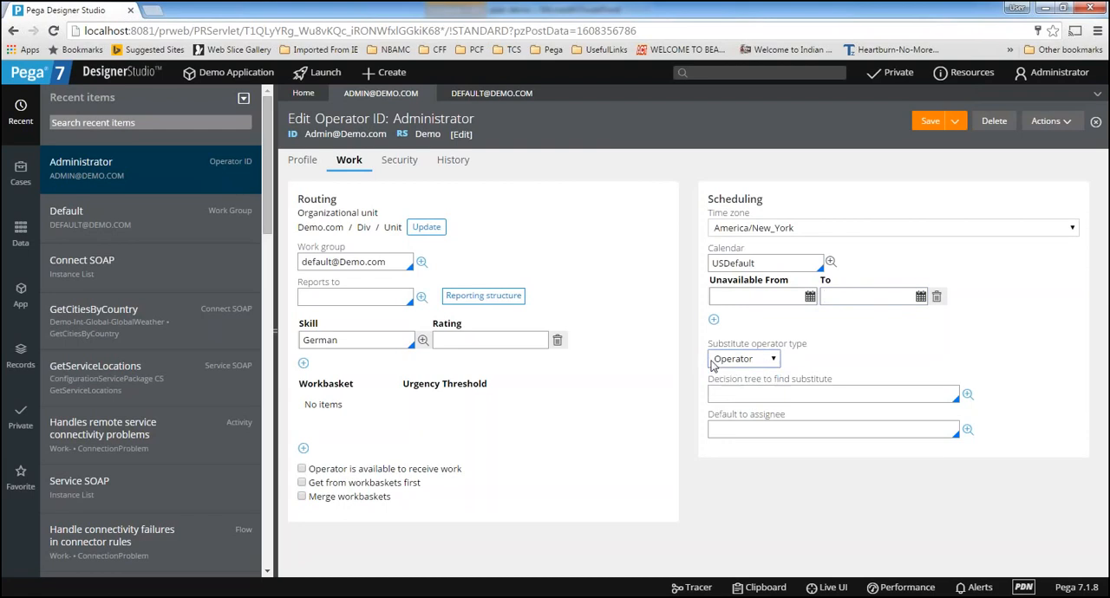
{"action": "left_click", "coordinate": [763, 296]}
{"action": "left_click", "coordinate": [751, 395]}
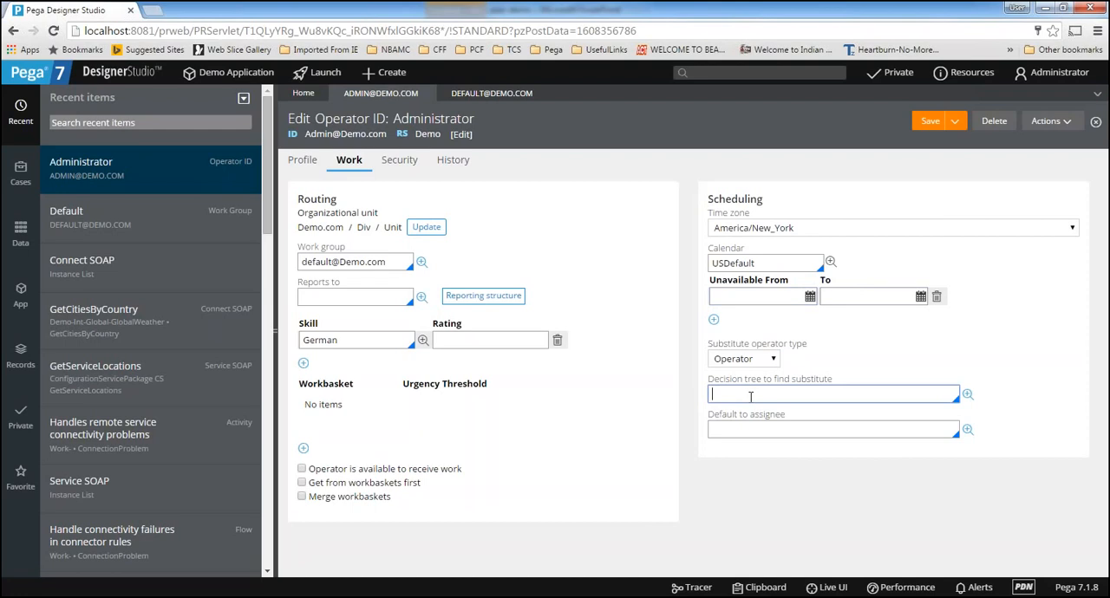
{"action": "left_click_drag", "start_coordinate": [708, 380], "coordinate": [848, 385]}
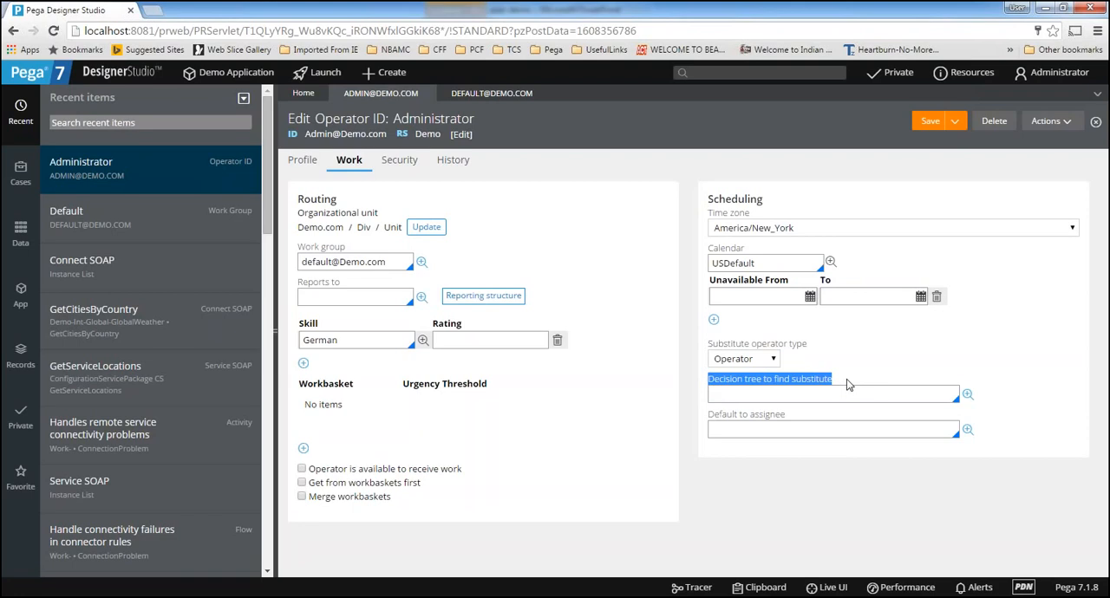
{"action": "left_click", "coordinate": [810, 392]}
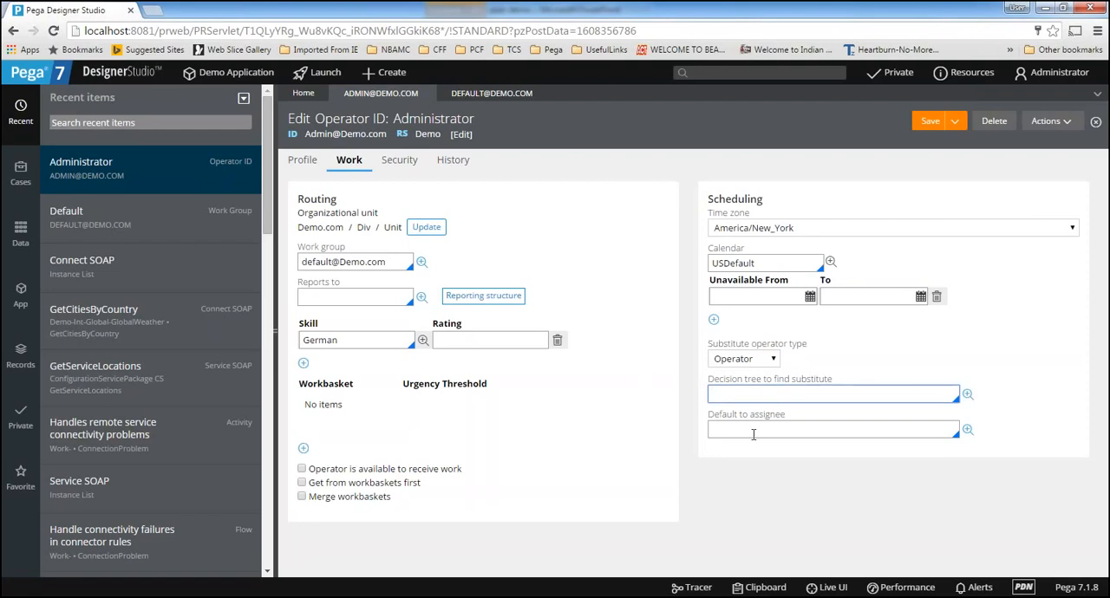
{"action": "left_click", "coordinate": [755, 430]}
{"action": "left_click", "coordinate": [777, 430]}
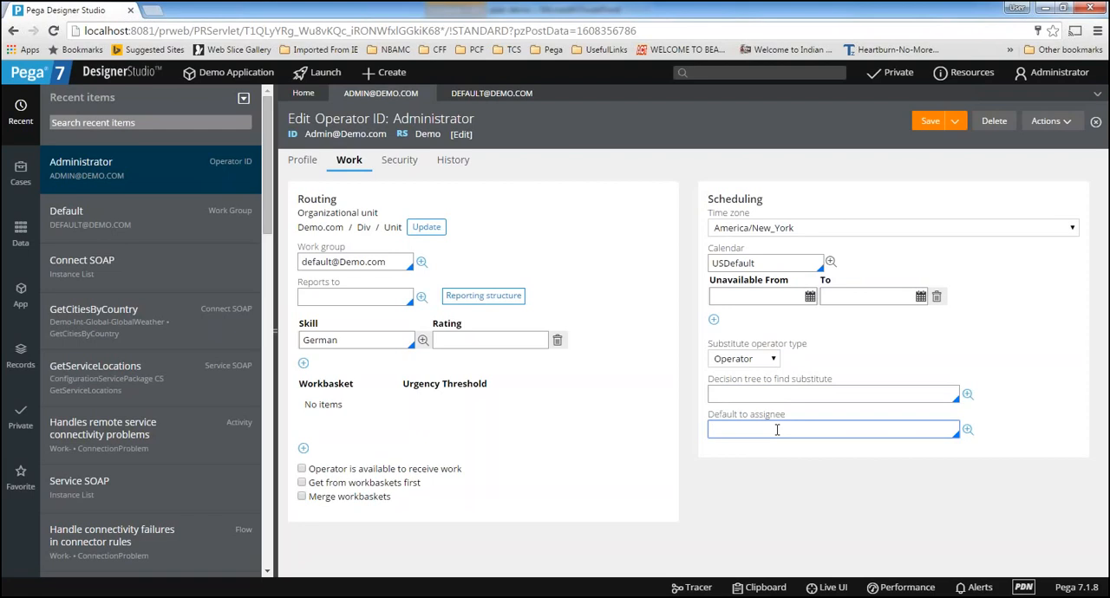
Review the operator's Security access settings, open the operator password change form, and close it without entering anything
{"action": "left_click", "coordinate": [403, 167]}
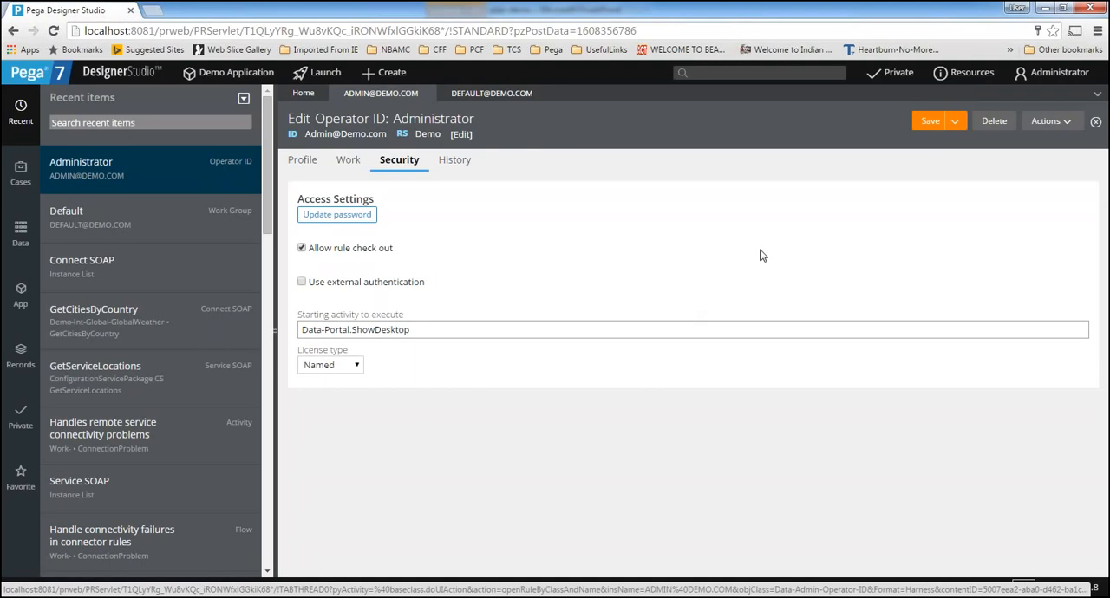
{"action": "left_click", "coordinate": [333, 220]}
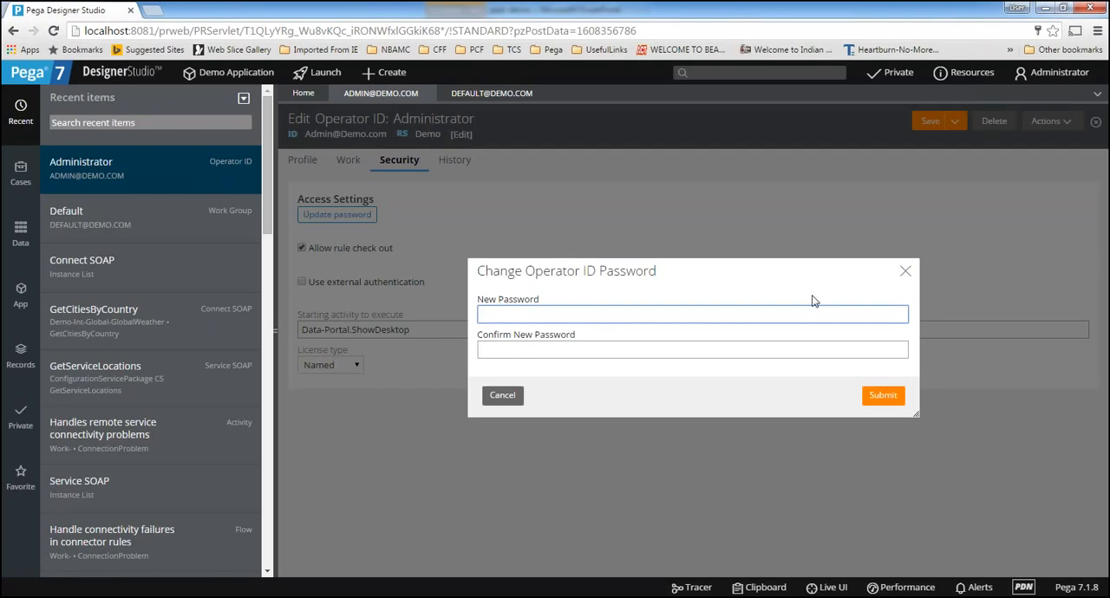
{"action": "left_click", "coordinate": [905, 273]}
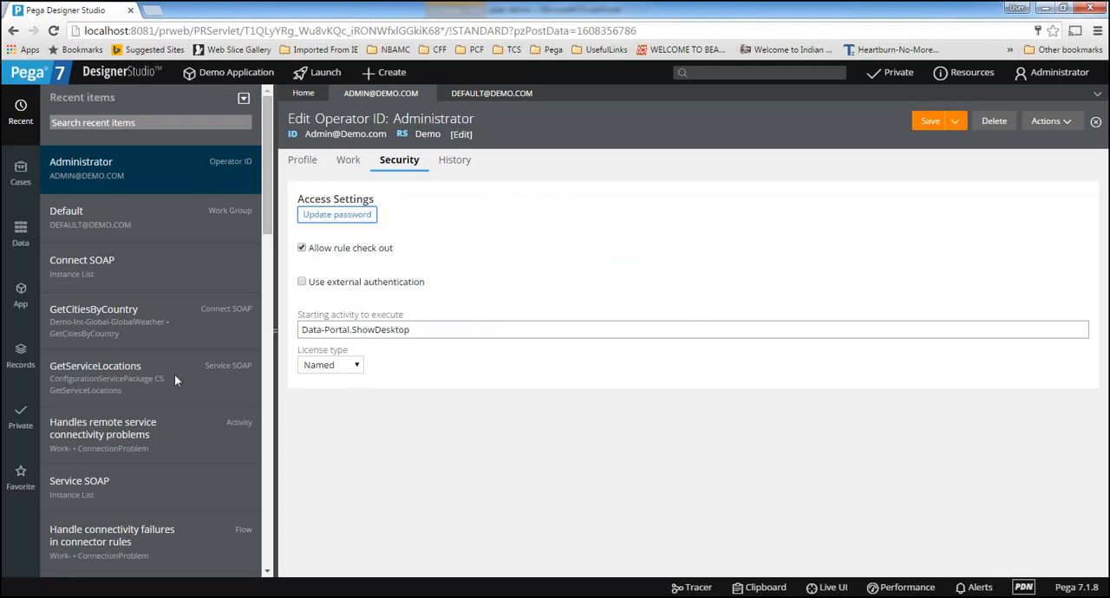
Examine the Description and Usage documentation in the Administrator operator's history
{"action": "left_click", "coordinate": [454, 163]}
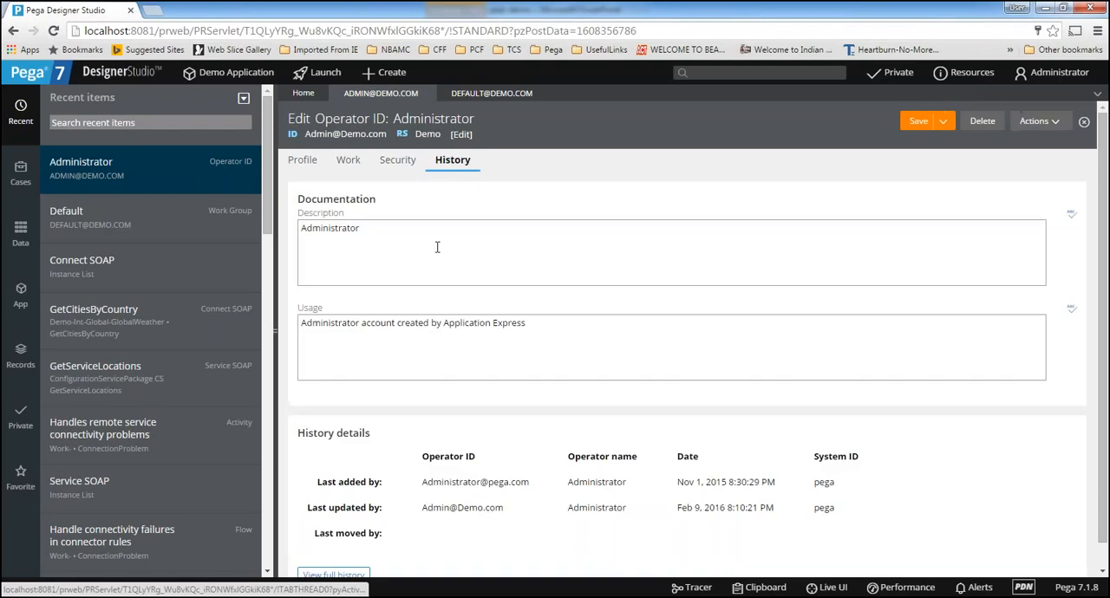
{"action": "left_click", "coordinate": [402, 236]}
{"action": "left_click_drag", "start_coordinate": [402, 236], "coordinate": [259, 236]}
{"action": "left_click", "coordinate": [529, 347]}
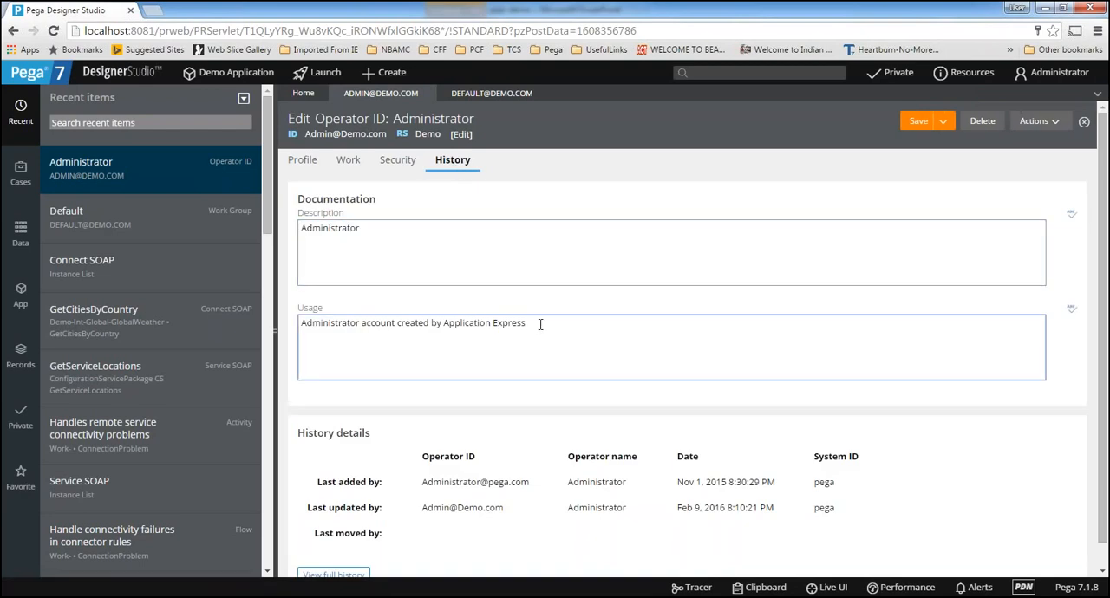
{"action": "left_click_drag", "start_coordinate": [540, 324], "coordinate": [261, 326]}
{"action": "left_click", "coordinate": [367, 354]}
{"action": "left_click_drag", "start_coordinate": [299, 199], "coordinate": [396, 201]}
{"action": "left_click", "coordinate": [386, 252]}
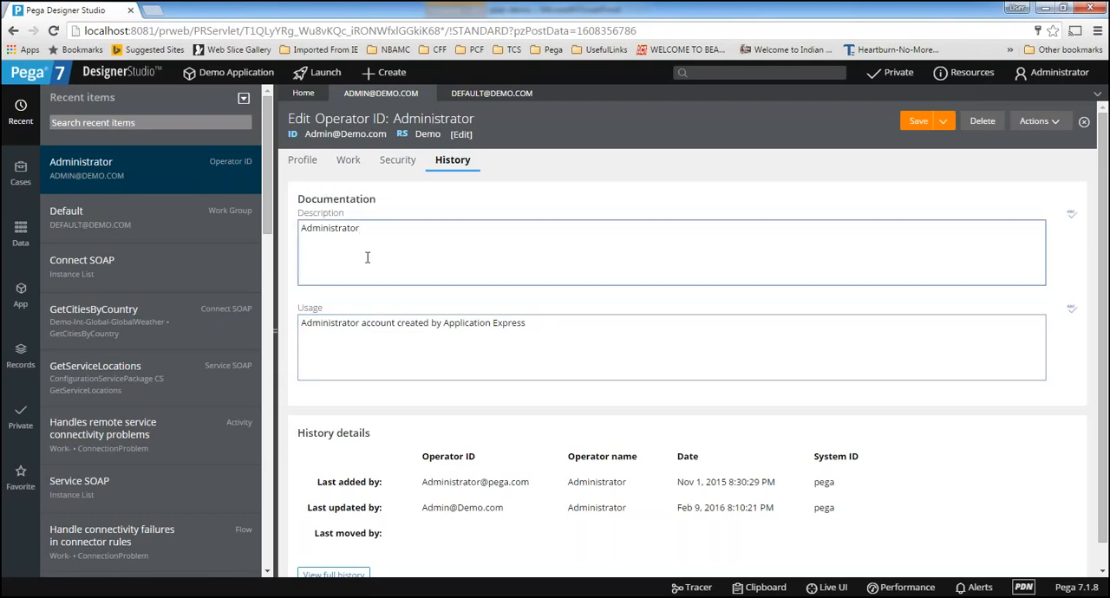
{"action": "left_click_drag", "start_coordinate": [372, 227], "coordinate": [294, 229]}
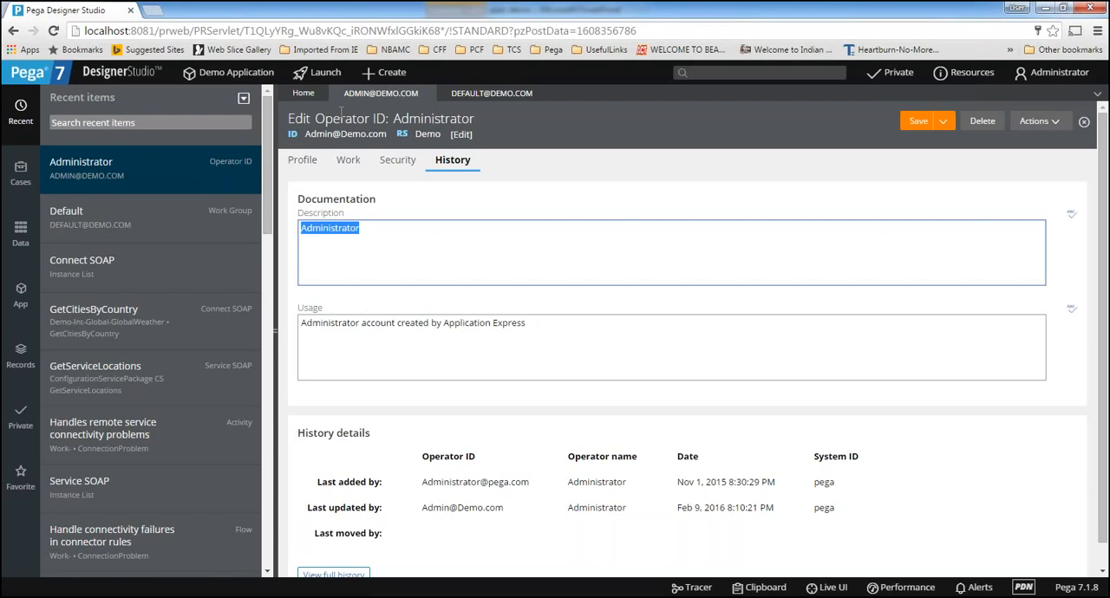
{"action": "left_click", "coordinate": [369, 253]}
{"action": "left_click", "coordinate": [363, 365]}
{"action": "left_click_drag", "start_coordinate": [538, 324], "coordinate": [295, 323]}
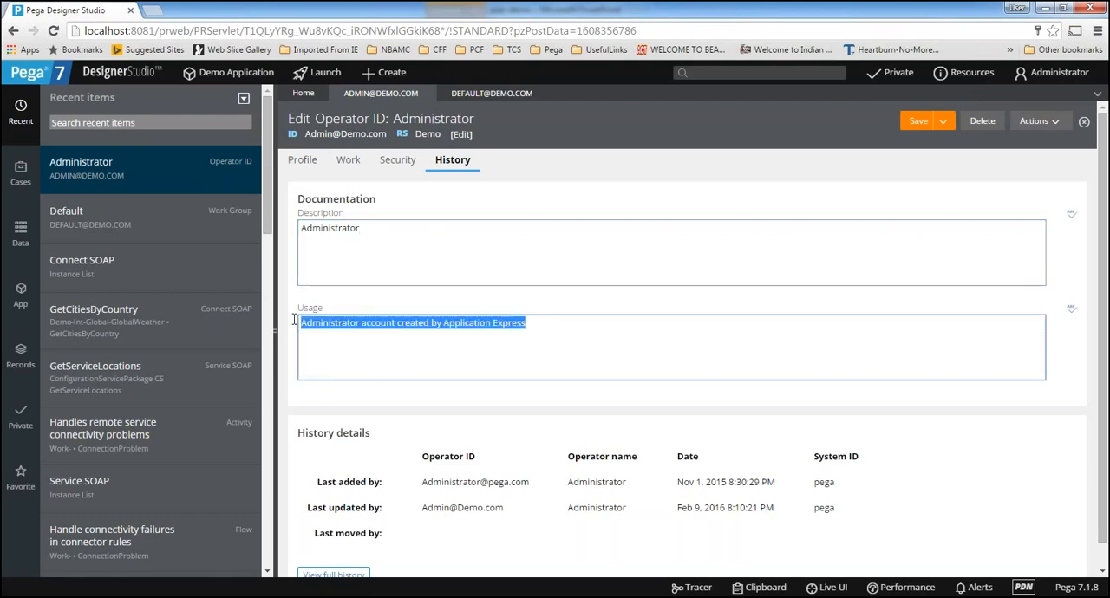
{"action": "left_click", "coordinate": [366, 339]}
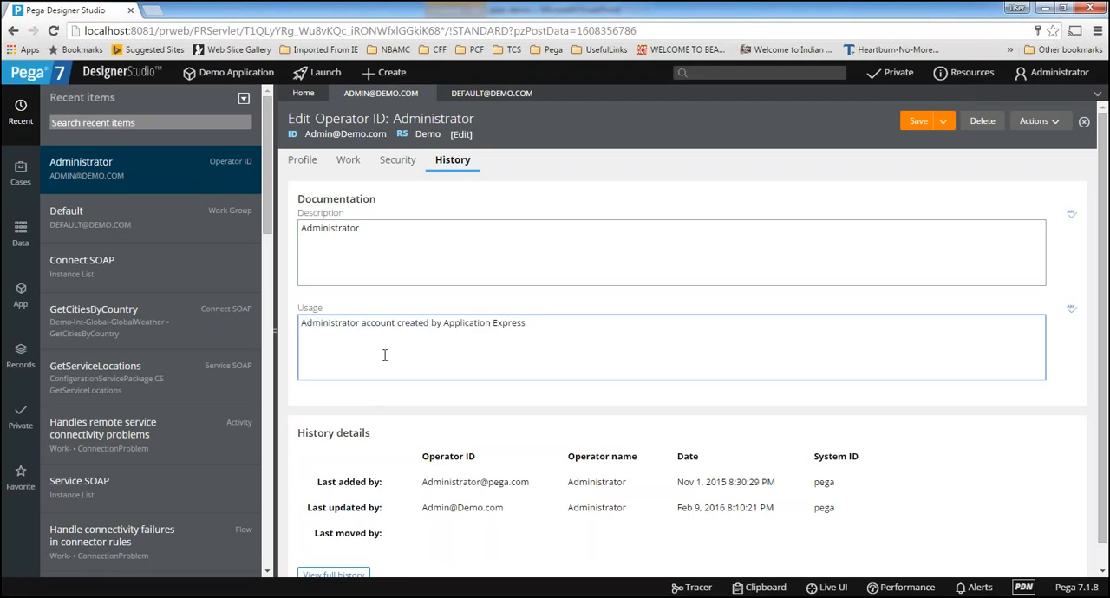
{"action": "left_click", "coordinate": [328, 266]}
{"action": "left_click_drag", "start_coordinate": [373, 229], "coordinate": [299, 229]}
{"action": "left_click", "coordinate": [347, 346]}
{"action": "left_click_drag", "start_coordinate": [542, 326], "coordinate": [208, 310]}
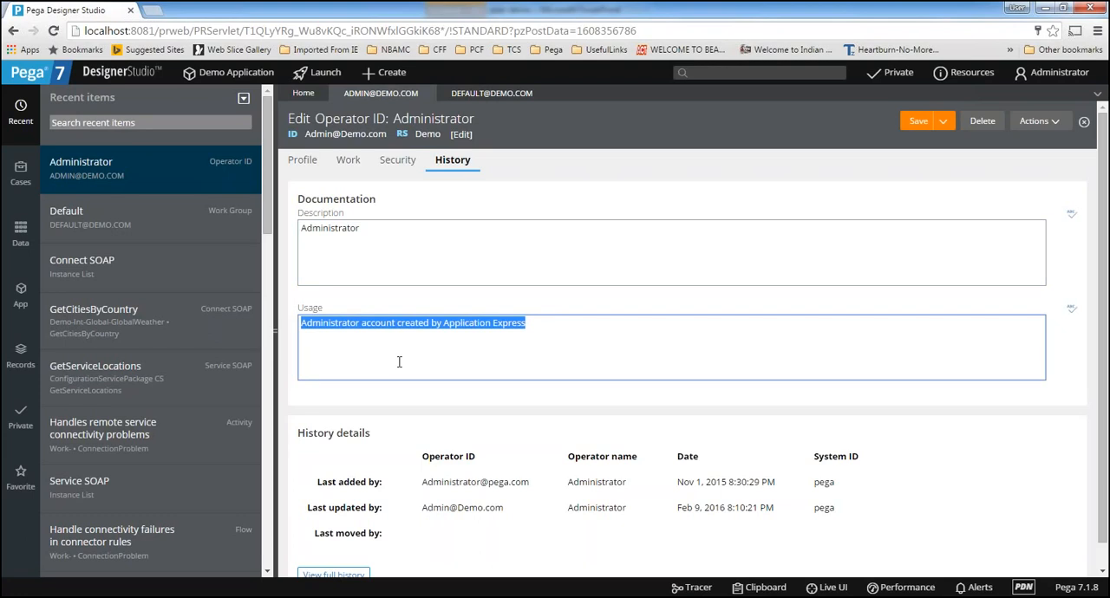
{"action": "left_click", "coordinate": [431, 364]}
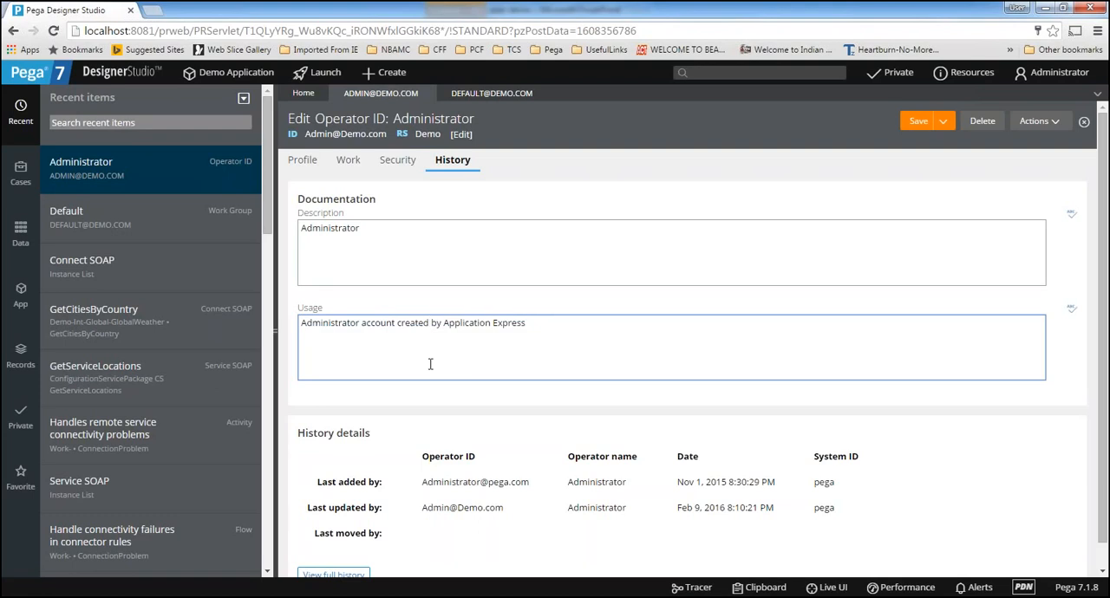
{"action": "left_click", "coordinate": [416, 356]}
Examine the operator's history details, view the full history of saved changes, and close the history window
{"action": "scroll", "coordinate": [410, 335], "scroll_direction": "down", "scroll_amount": 1}
{"action": "left_click_drag", "start_coordinate": [298, 408], "coordinate": [383, 409]}
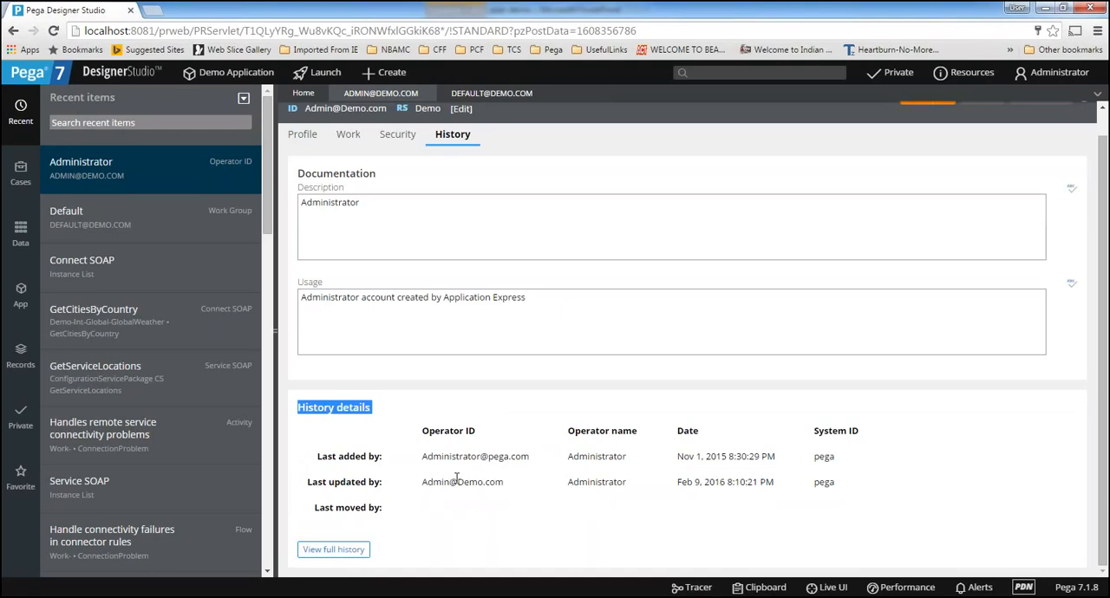
{"action": "left_click", "coordinate": [334, 550]}
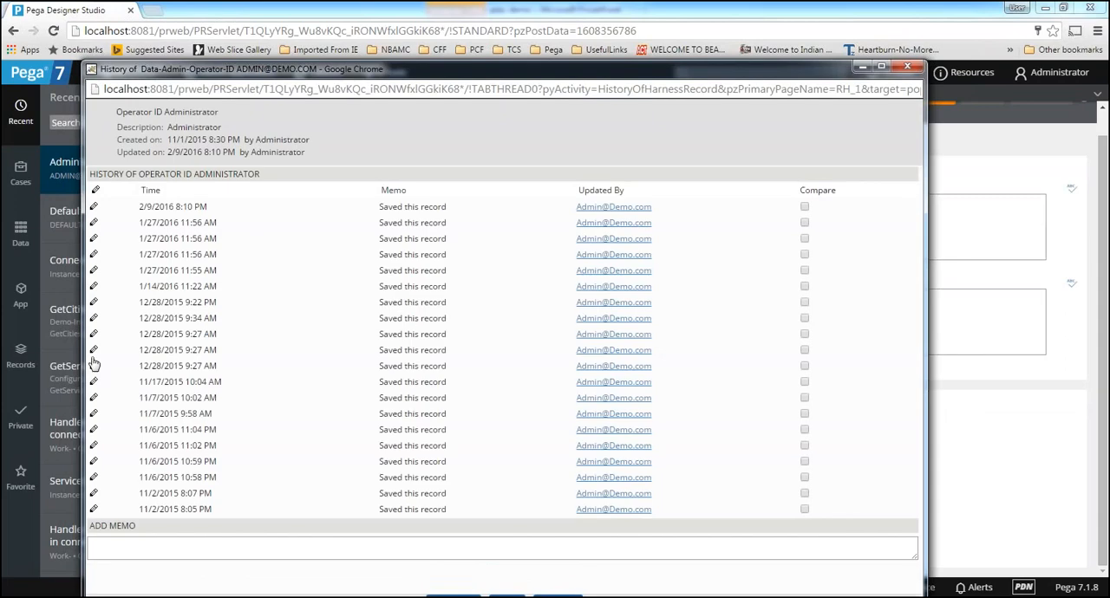
{"action": "left_click", "coordinate": [907, 67]}
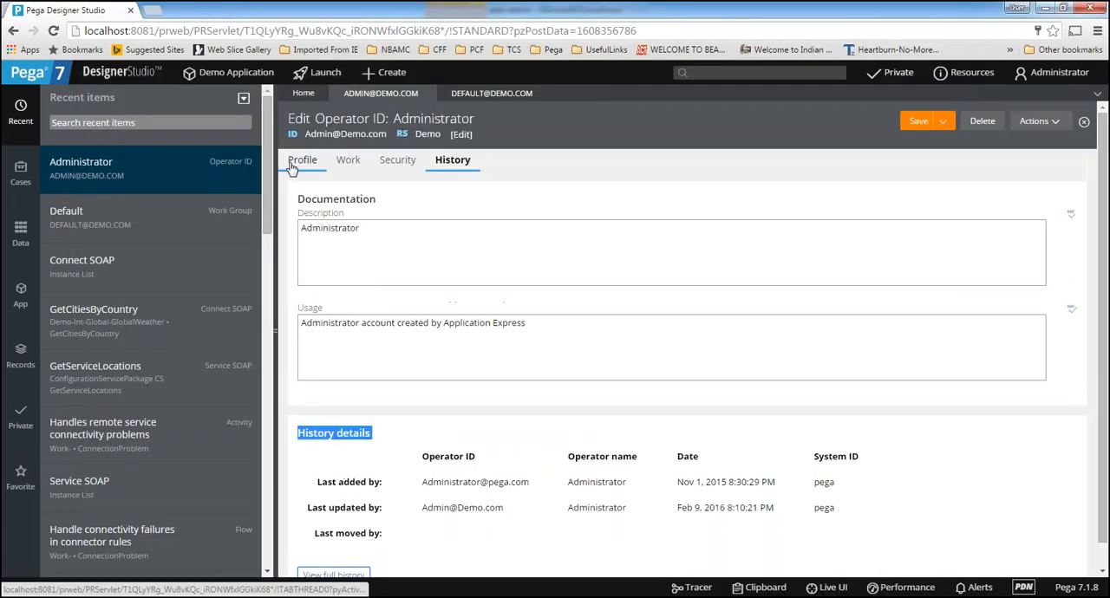
Return to the operator's profile, and close the Default work group and Administrator operator records
{"action": "left_click", "coordinate": [295, 164]}
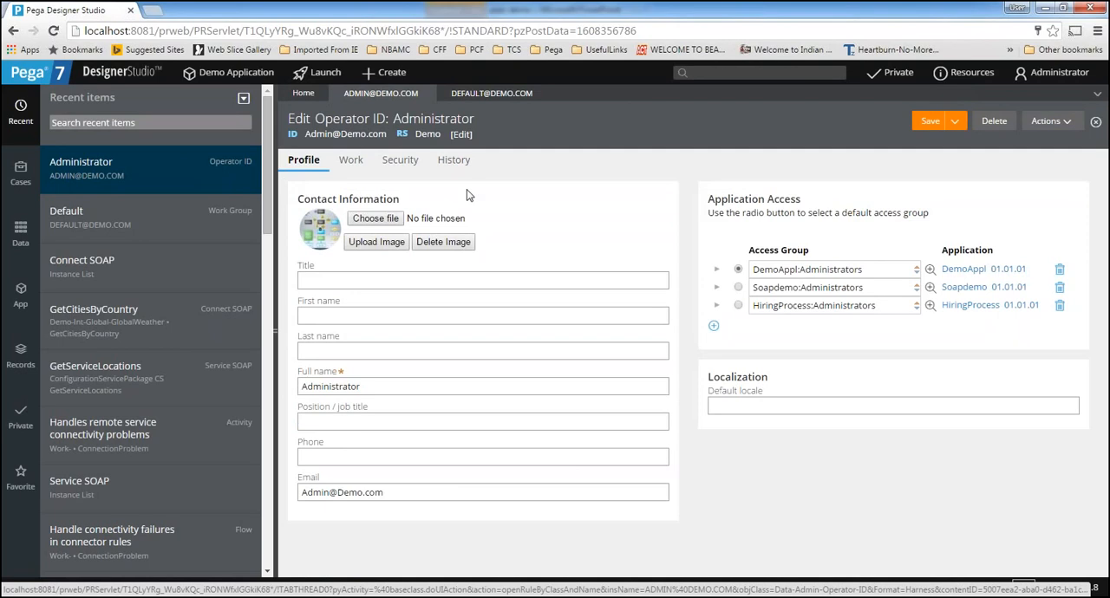
{"action": "left_click", "coordinate": [531, 95]}
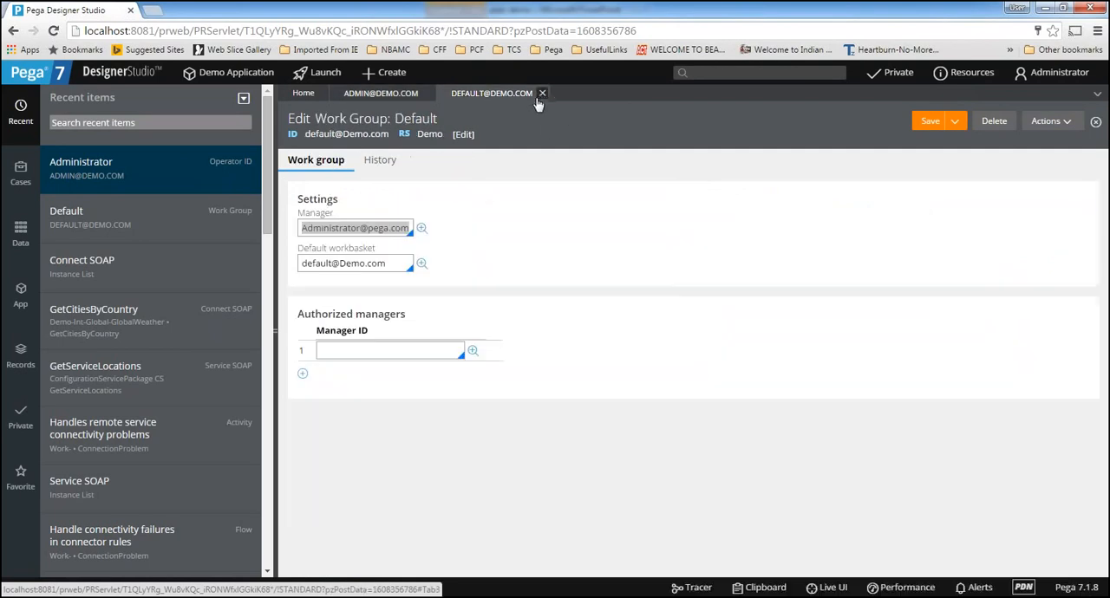
{"action": "left_click", "coordinate": [541, 93]}
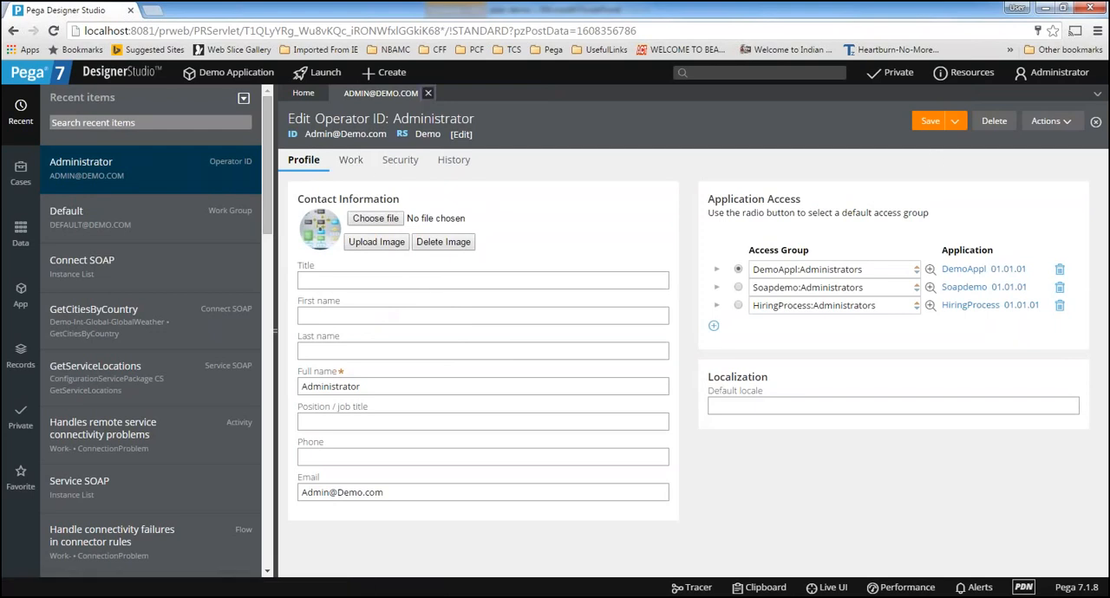
{"action": "left_click", "coordinate": [428, 93]}
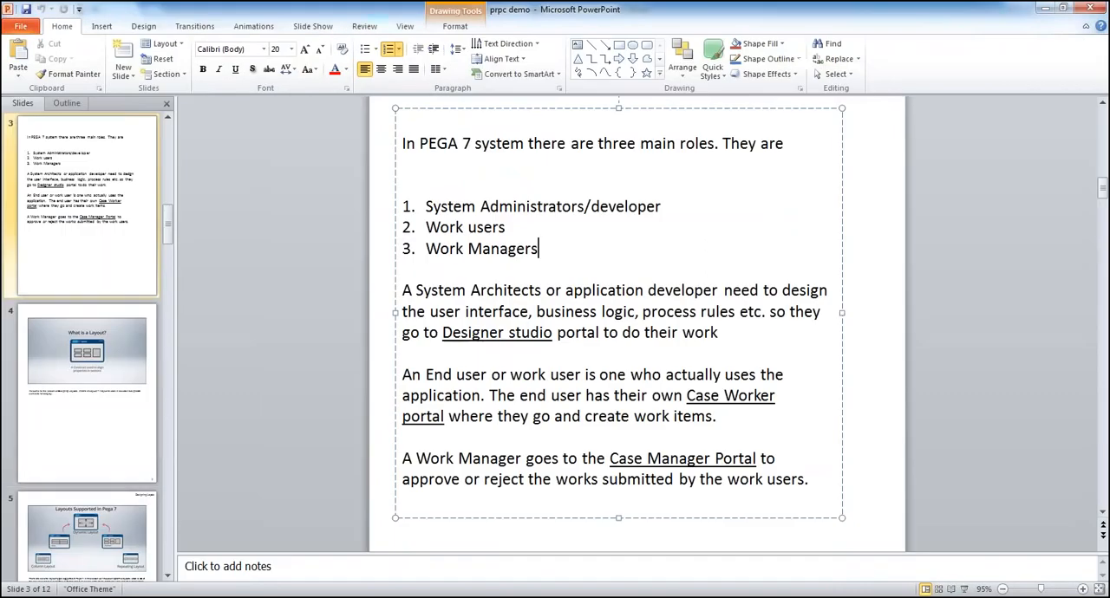
In the PowerPoint presentation, view the slides on what a layout is and the layouts supported in Pega 7
{"action": "left_click", "coordinate": [122, 334]}
{"action": "scroll", "coordinate": [121, 411], "scroll_direction": "down", "scroll_amount": 3}
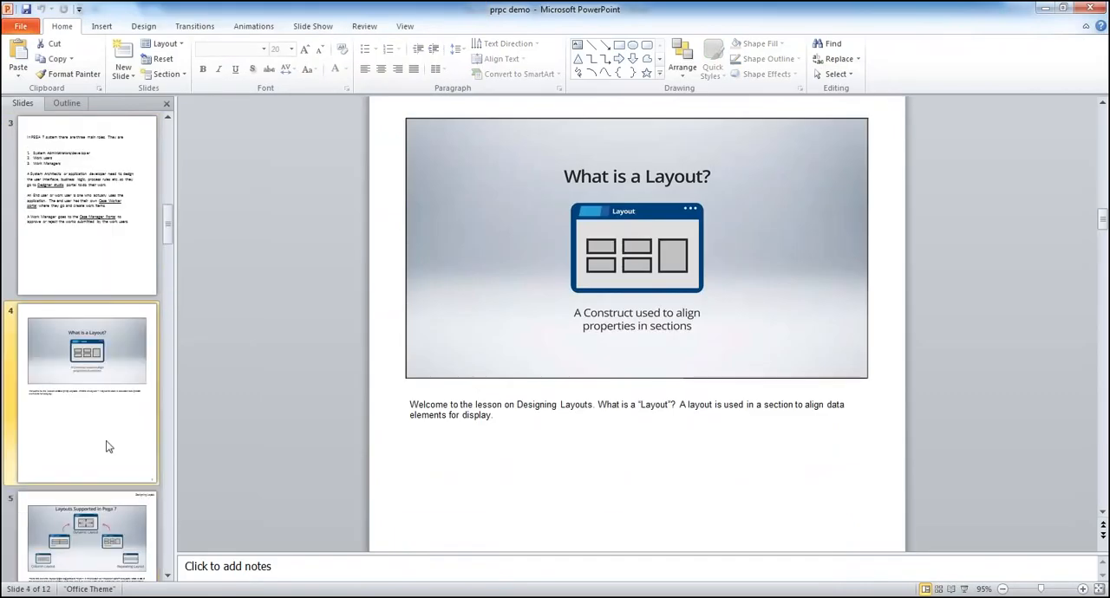
{"action": "scroll", "coordinate": [96, 263], "scroll_direction": "up", "scroll_amount": 1}
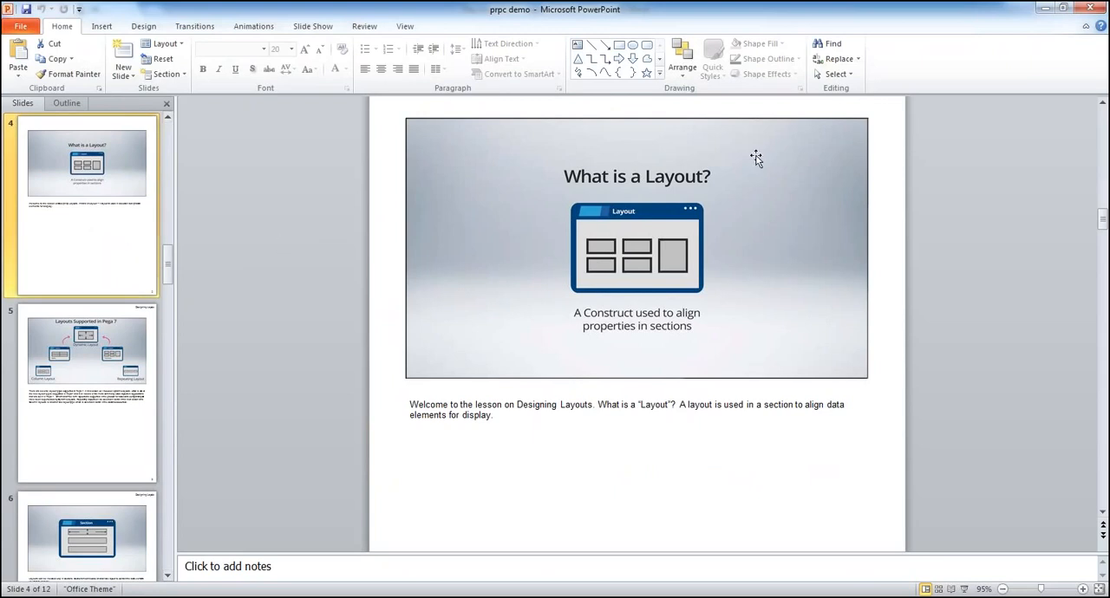
{"action": "left_click", "coordinate": [112, 368]}
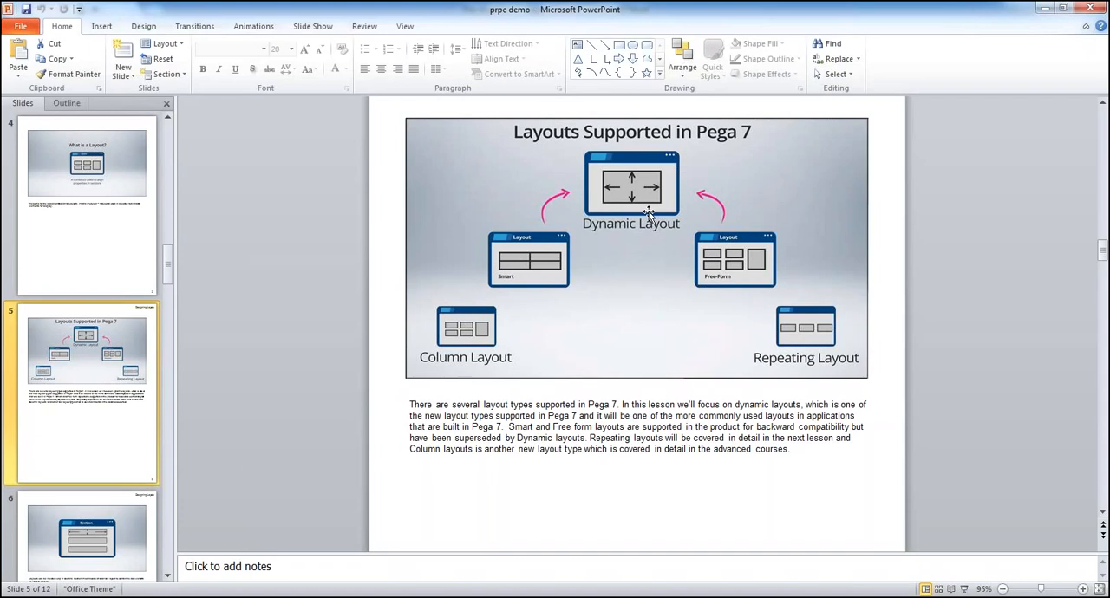
{"action": "left_click_drag", "start_coordinate": [772, 9], "coordinate": [536, 158]}
{"action": "left_click", "coordinate": [817, 152]}
Switch back to Pega Designer Studio in the browser and log off the administrator
{"action": "key", "text": "alt+Tab"}
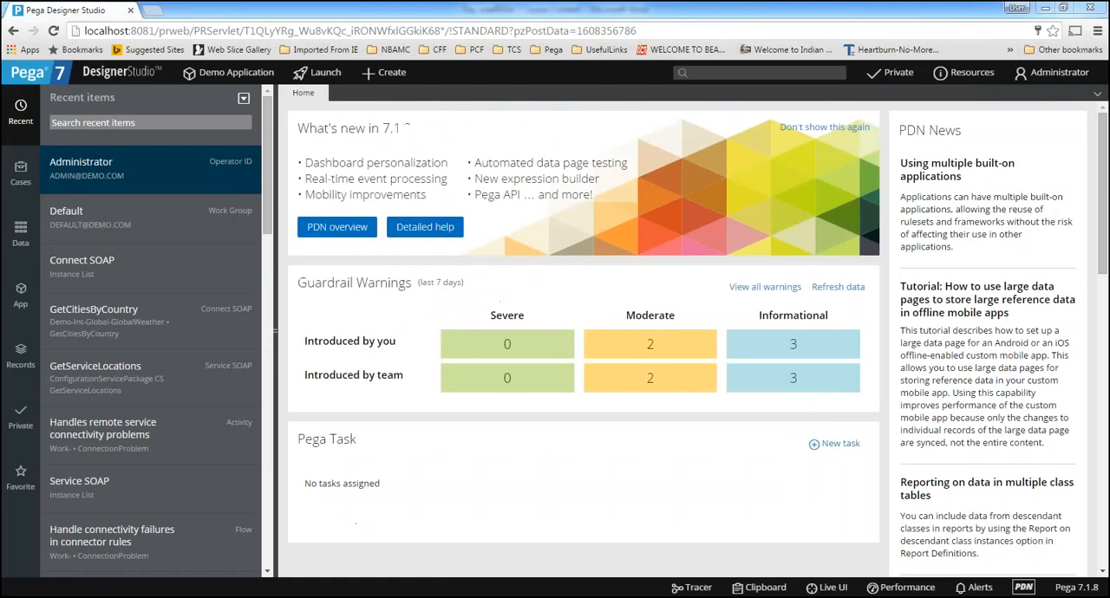
{"action": "left_click", "coordinate": [1054, 72]}
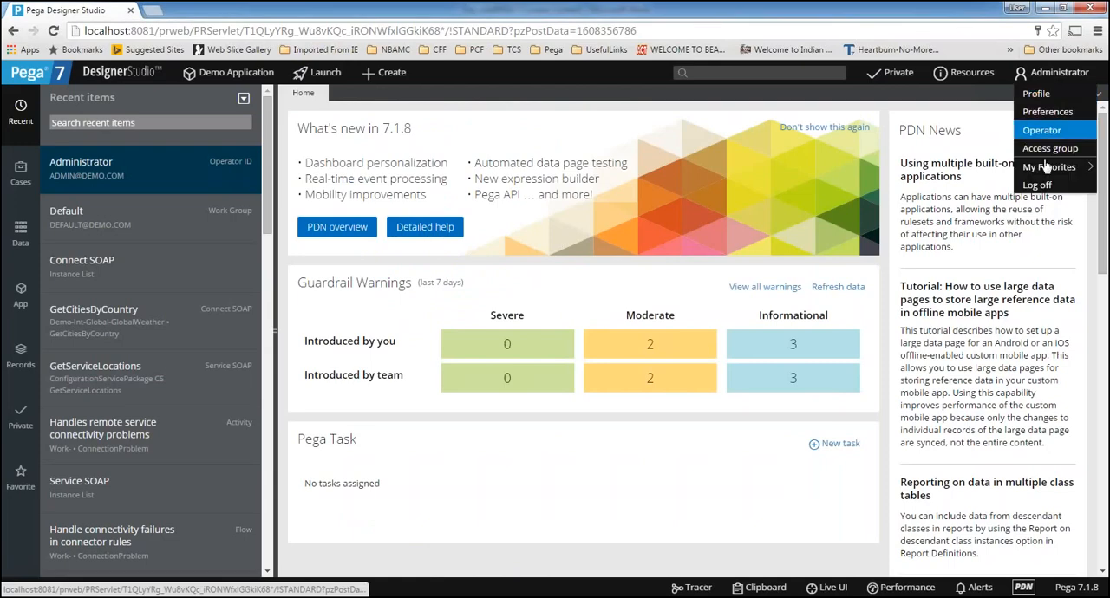
{"action": "left_click", "coordinate": [1046, 129]}
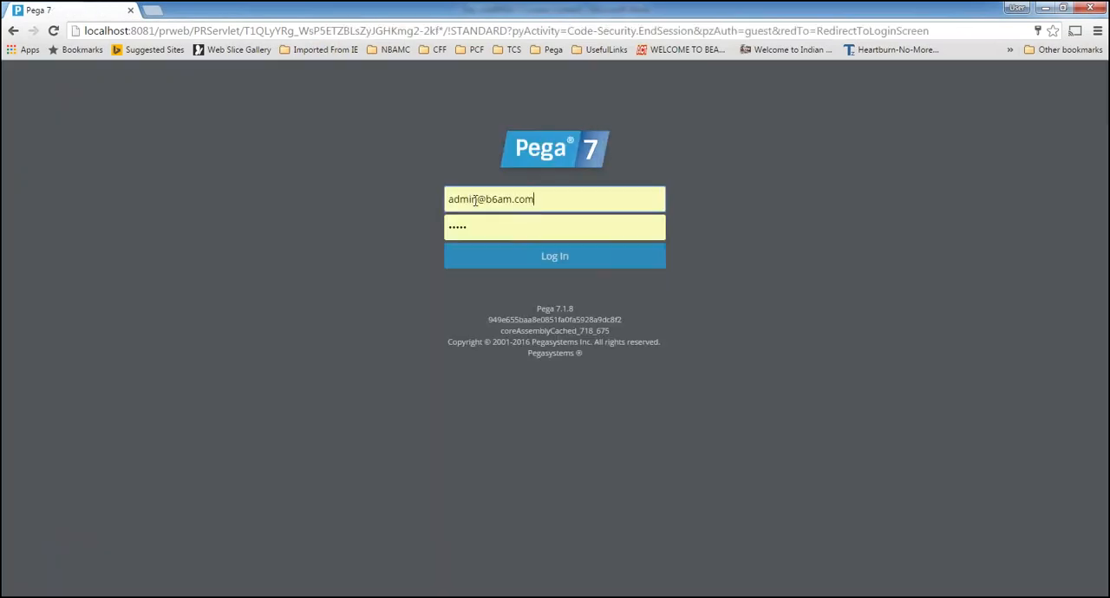
Try to log in with the Demo application's user account in place of the prefilled login
{"action": "left_click_drag", "start_coordinate": [474, 200], "coordinate": [445, 200]}
{"action": "key", "text": "Delete"}
{"action": "key", "text": "Delete"}
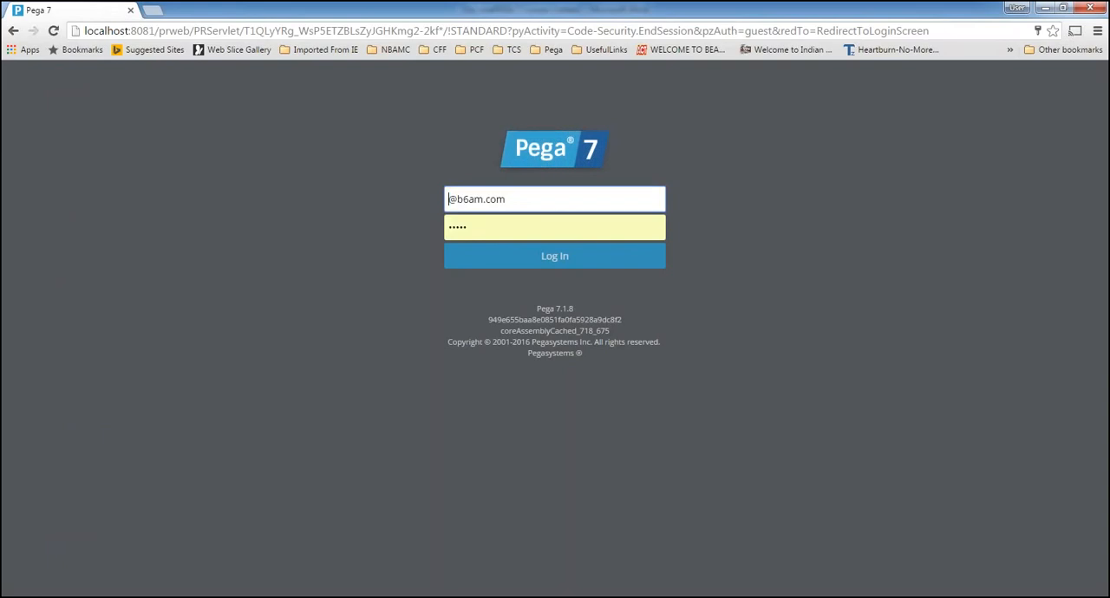
{"action": "type", "text": "User@"}
{"action": "type", "text": "dem"}
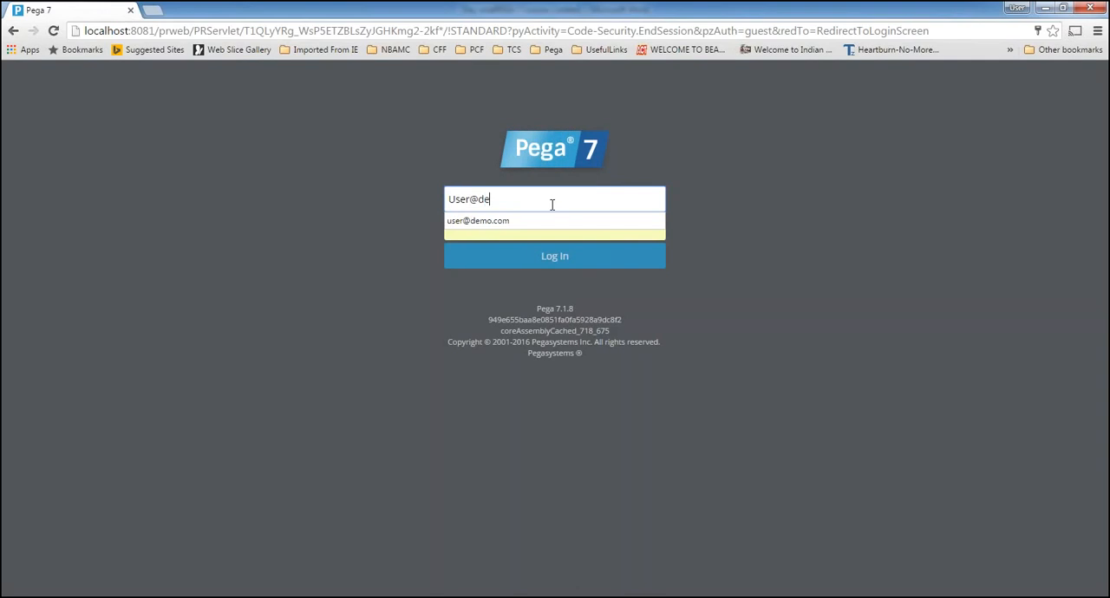
{"action": "left_click", "coordinate": [521, 221]}
{"action": "left_click", "coordinate": [554, 260]}
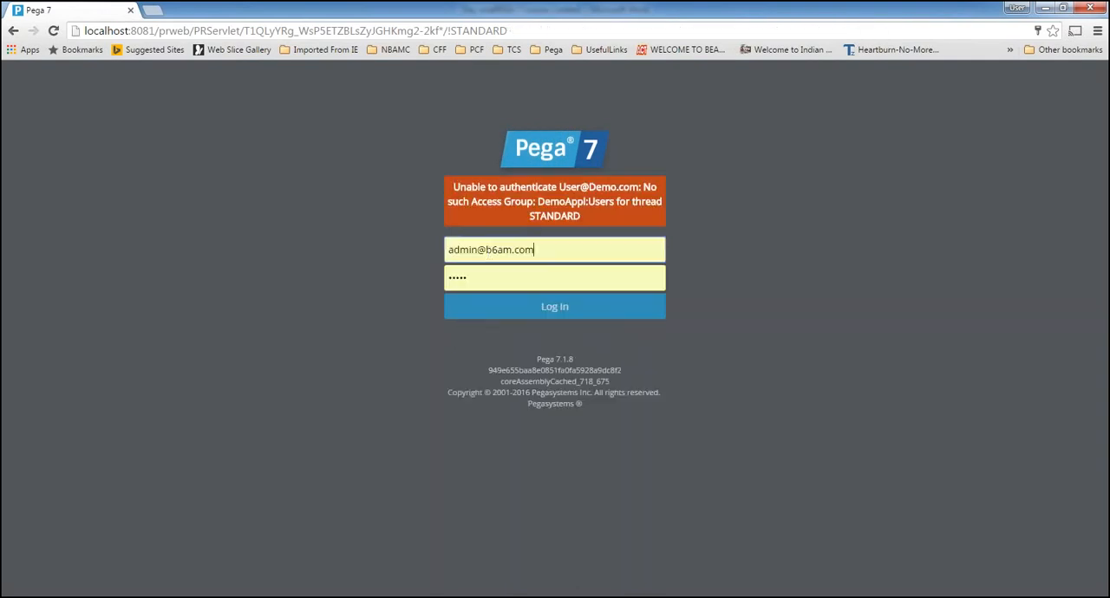
Replace the prefilled user name with the Pay Roll Team user account and log in
{"action": "double_click", "coordinate": [474, 249]}
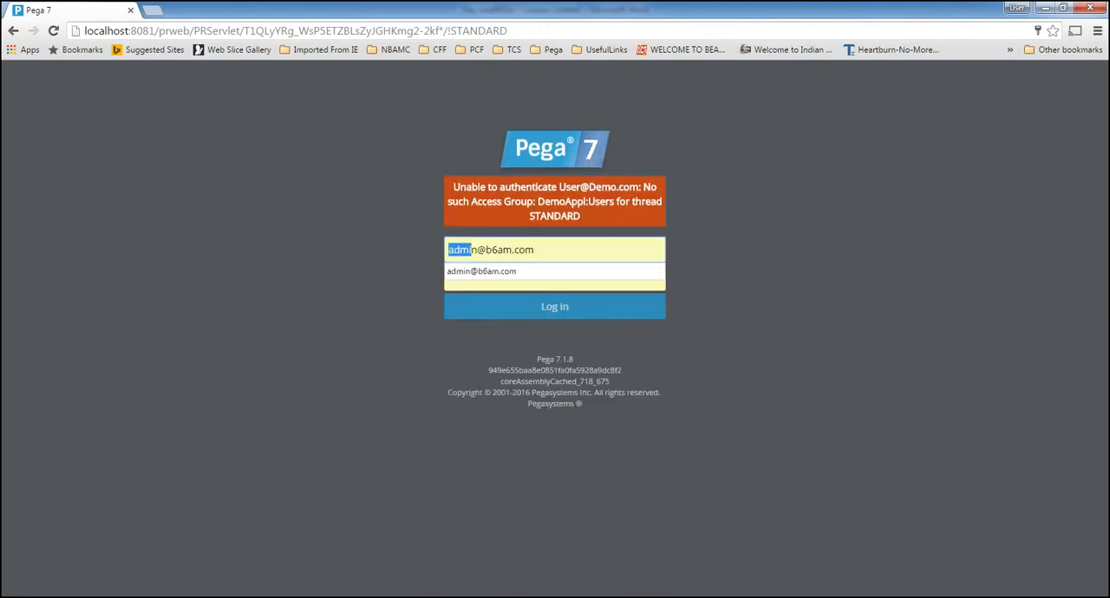
{"action": "key", "text": "BackSpace"}
{"action": "type", "text": "User"}
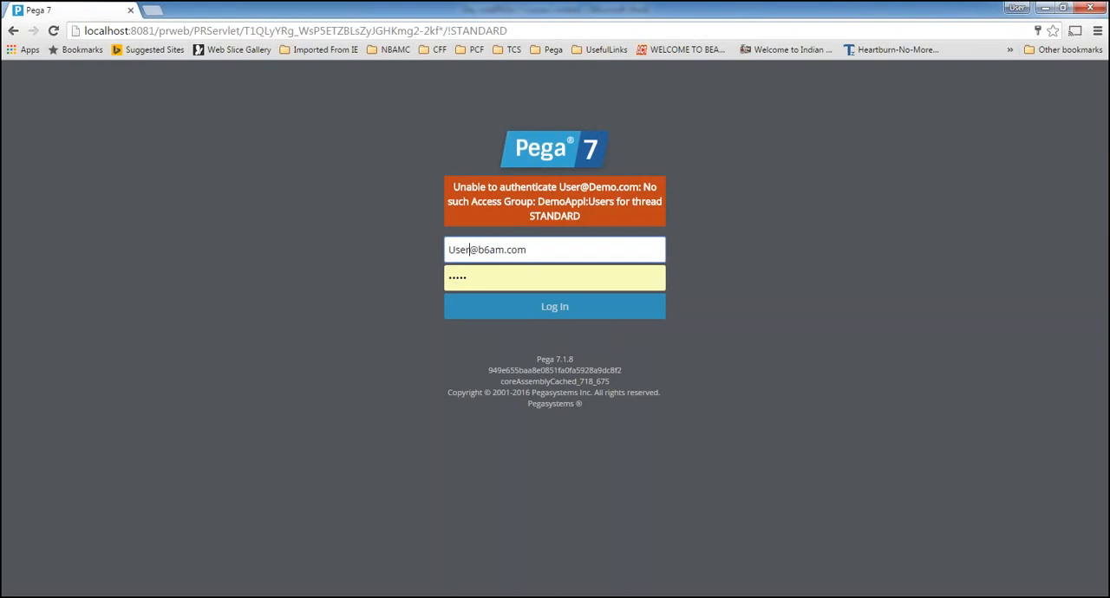
{"action": "left_click_drag", "start_coordinate": [468, 248], "coordinate": [407, 251]}
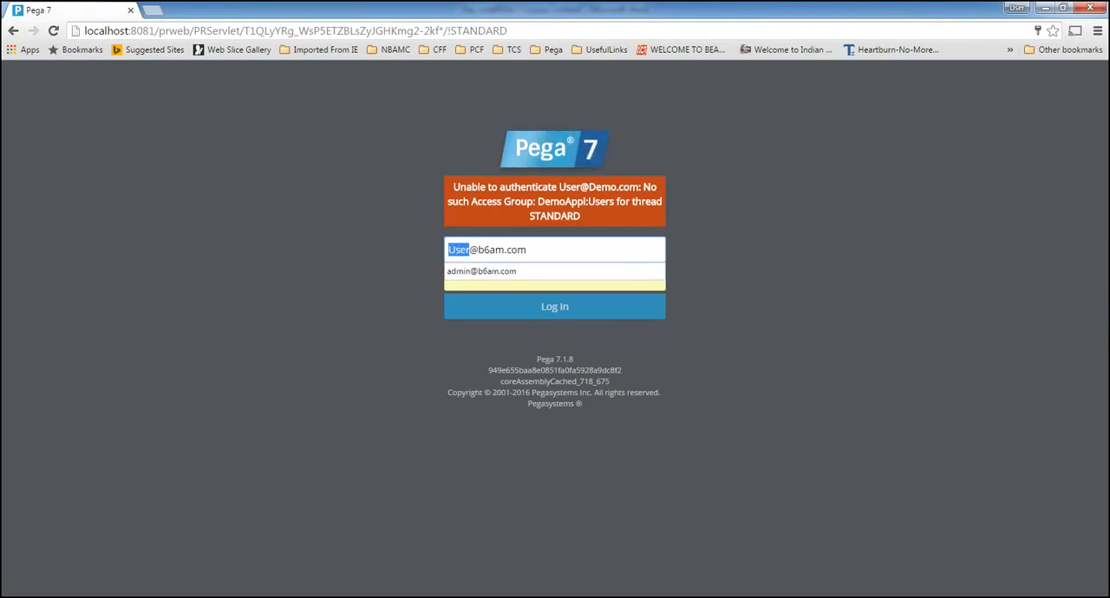
{"action": "key", "text": "End"}
{"action": "key", "text": "BackSpace"}
{"action": "key", "text": "BackSpace"}
{"action": "key", "text": "BackSpace"}
{"action": "key", "text": "BackSpace"}
{"action": "key", "text": "BackSpace"}
{"action": "key", "text": "BackSpace"}
{"action": "key", "text": "BackSpace"}
{"action": "key", "text": "BackSpace"}
{"action": "key", "text": "BackSpace"}
{"action": "key", "text": "BackSpace"}
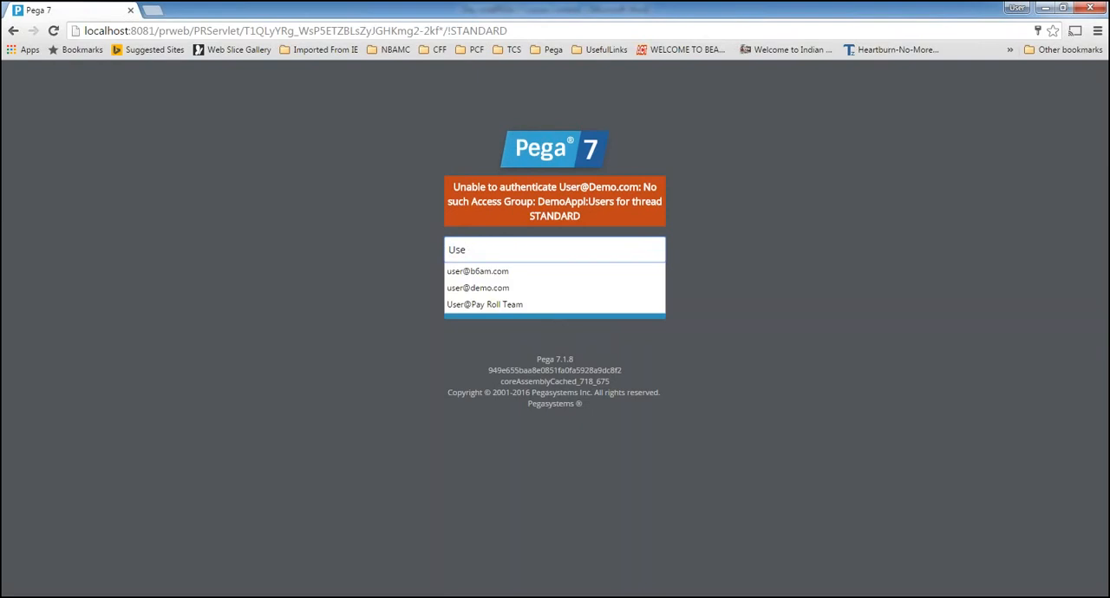
{"action": "type", "text": "r@Pay"}
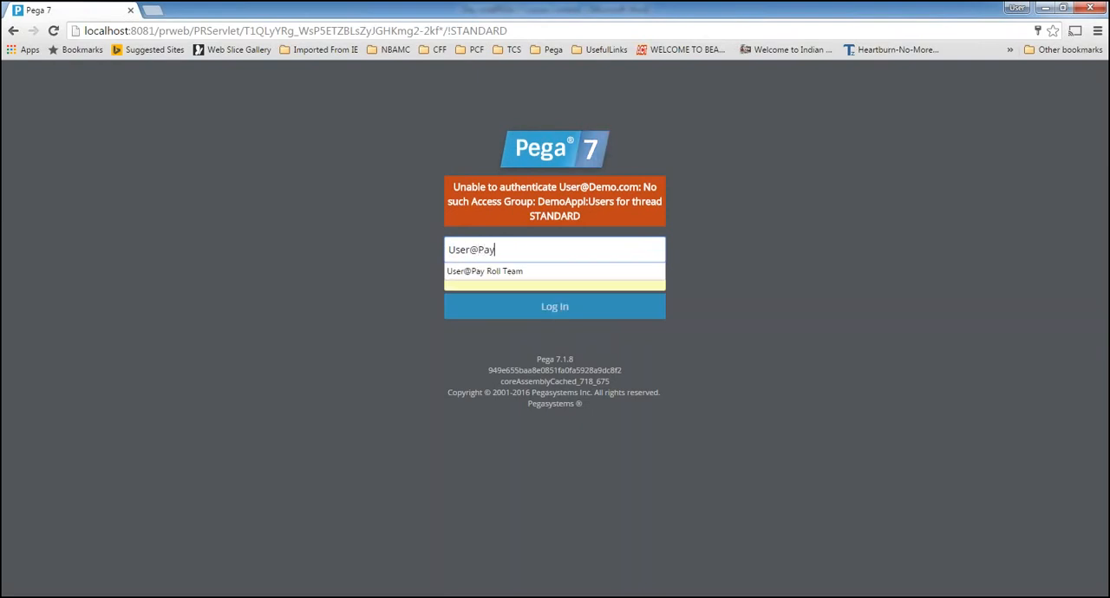
{"action": "left_click", "coordinate": [490, 271]}
{"action": "left_click", "coordinate": [473, 306]}
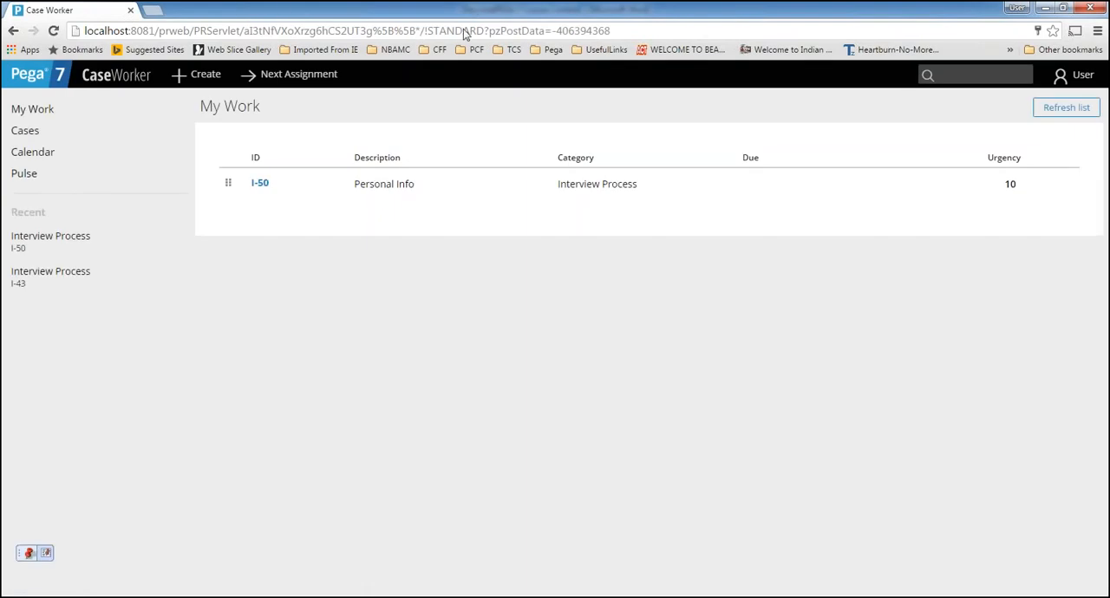
{"action": "left_click_drag", "start_coordinate": [461, 10], "coordinate": [513, 33]}
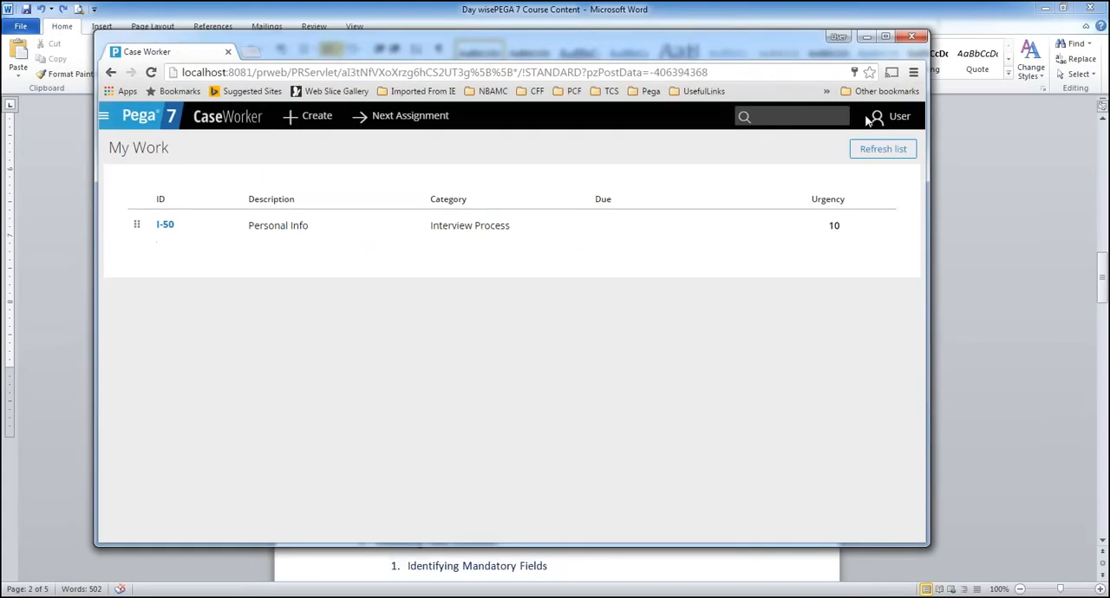
{"action": "left_click", "coordinate": [885, 38]}
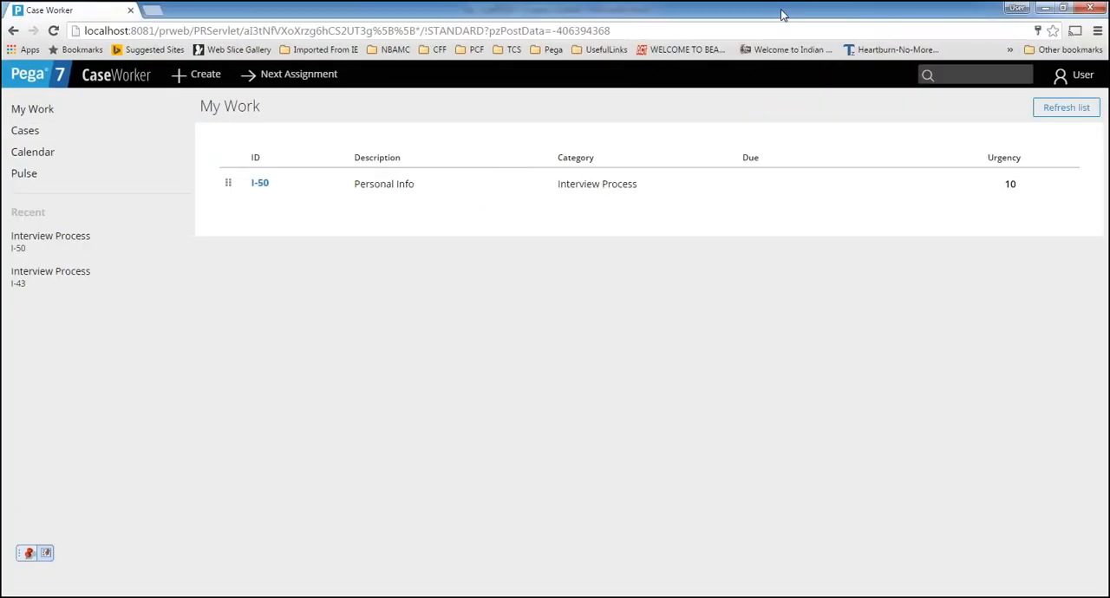
Restore down the browser window and narrow it to a phone-like width to check how the Case Worker portal adapts
{"action": "double_click", "coordinate": [780, 15]}
{"action": "left_click_drag", "start_coordinate": [930, 412], "coordinate": [260, 414]}
{"action": "left_click_drag", "start_coordinate": [162, 37], "coordinate": [545, 57]}
{"action": "left_click_drag", "start_coordinate": [713, 323], "coordinate": [741, 323]}
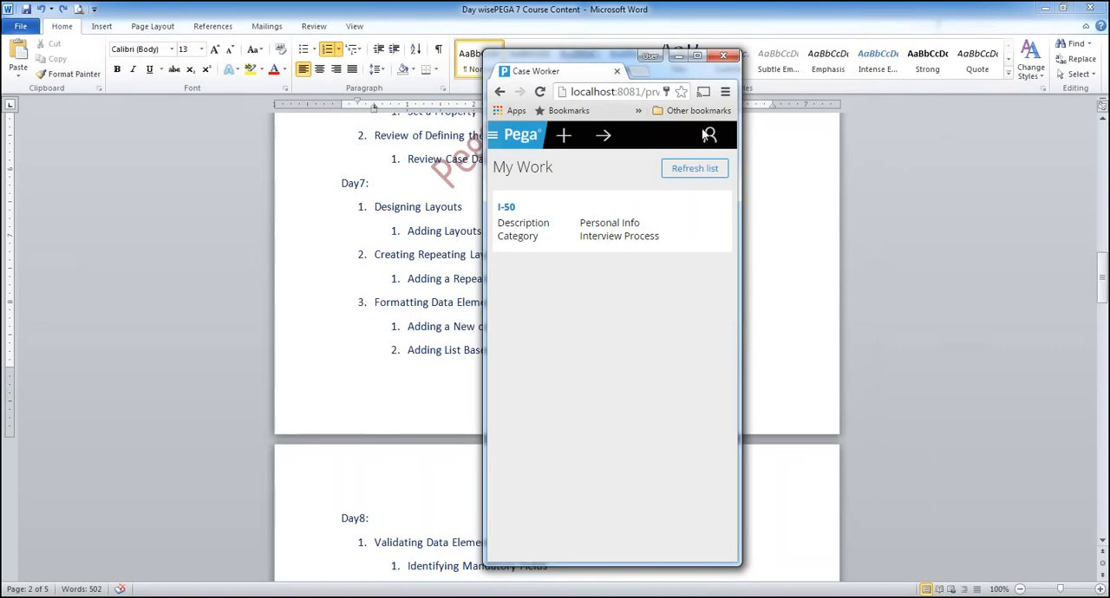
Create a new Interview Process case and look through its Collect Information form in the narrow window
{"action": "left_click", "coordinate": [564, 136]}
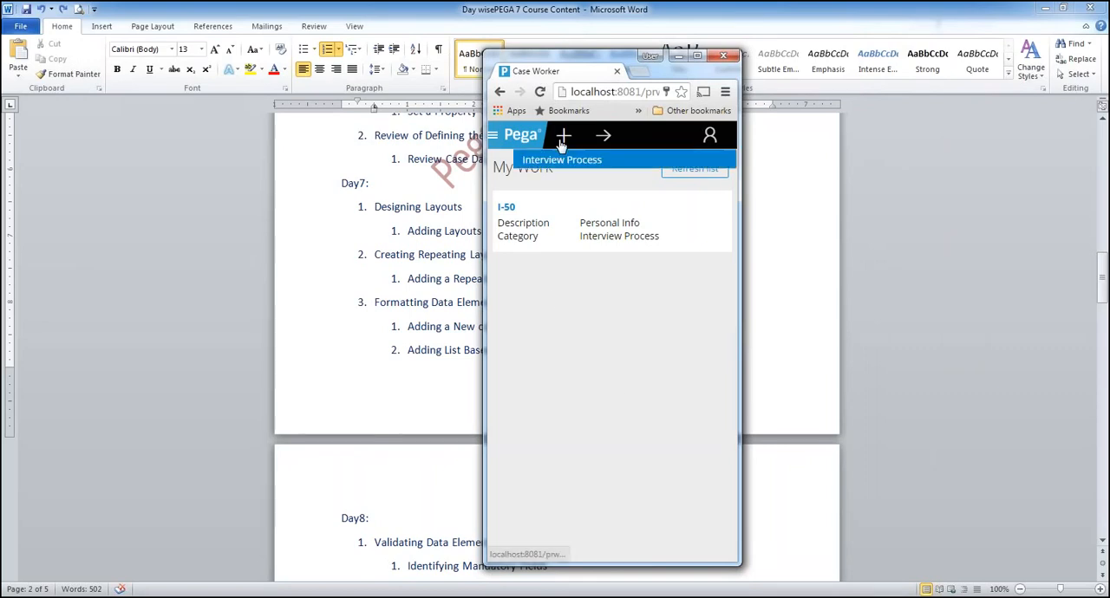
{"action": "left_click", "coordinate": [564, 165]}
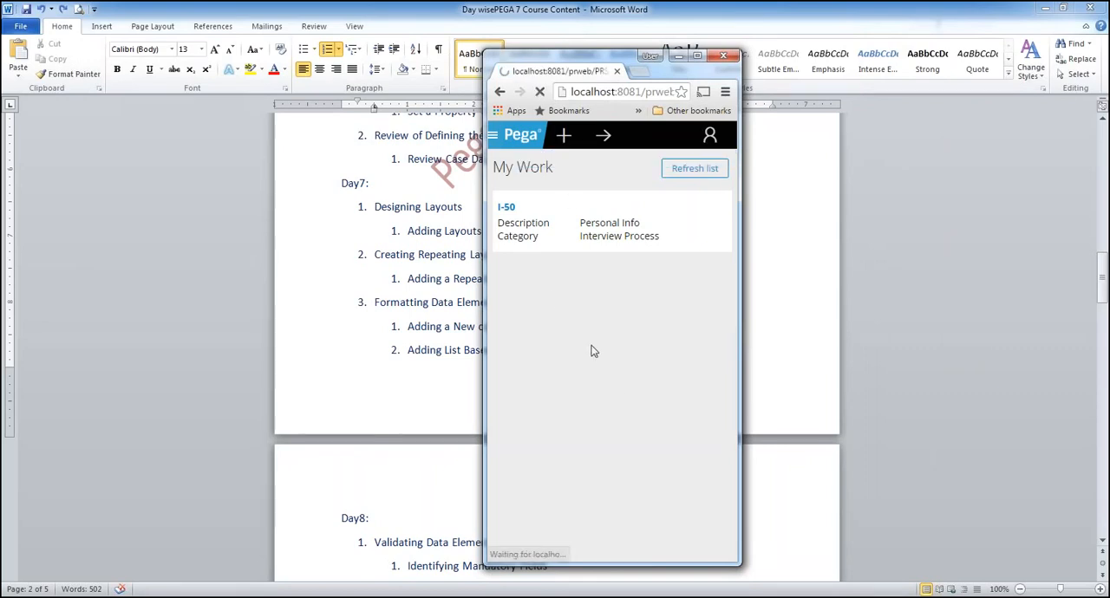
{"action": "scroll", "coordinate": [592, 351], "scroll_direction": "down", "scroll_amount": 5}
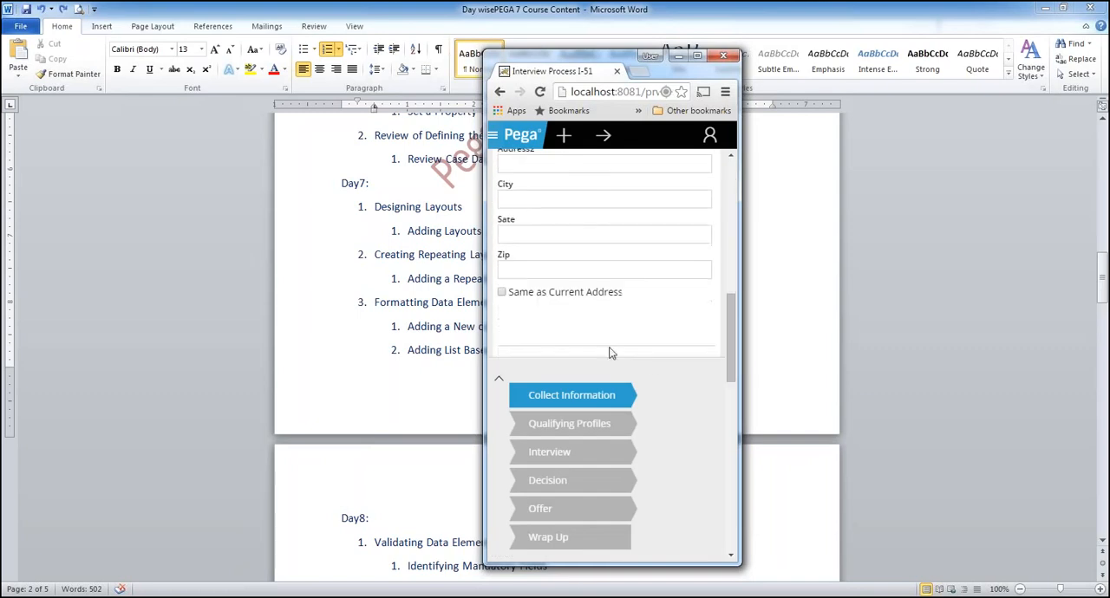
{"action": "scroll", "coordinate": [654, 357], "scroll_direction": "up", "scroll_amount": 3}
{"action": "scroll", "coordinate": [646, 338], "scroll_direction": "up", "scroll_amount": 3}
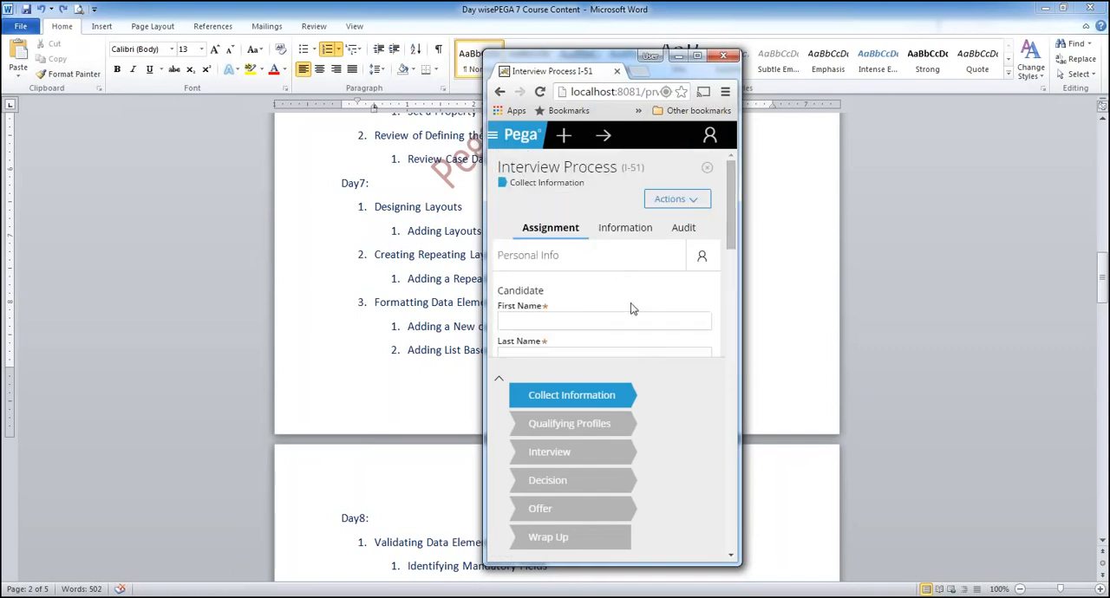
Resize the browser window to several wider sizes to compare how the Interview Process form and its stages rearrange
{"action": "left_click", "coordinate": [697, 56]}
{"action": "double_click", "coordinate": [701, 7]}
{"action": "left_click_drag", "start_coordinate": [743, 354], "coordinate": [1108, 354]}
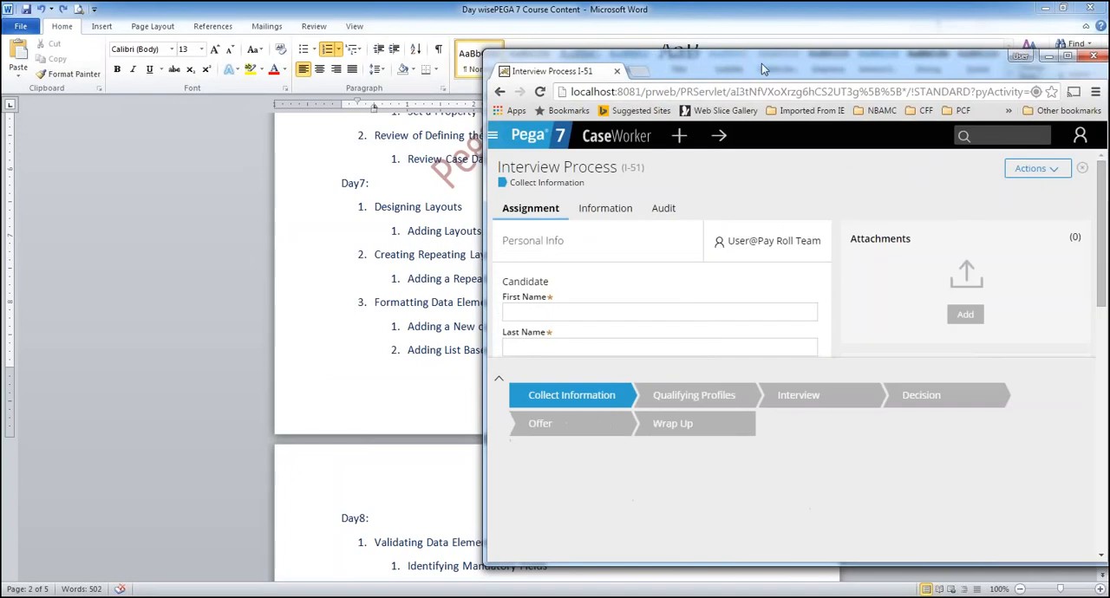
{"action": "left_click_drag", "start_coordinate": [762, 64], "coordinate": [406, 58]}
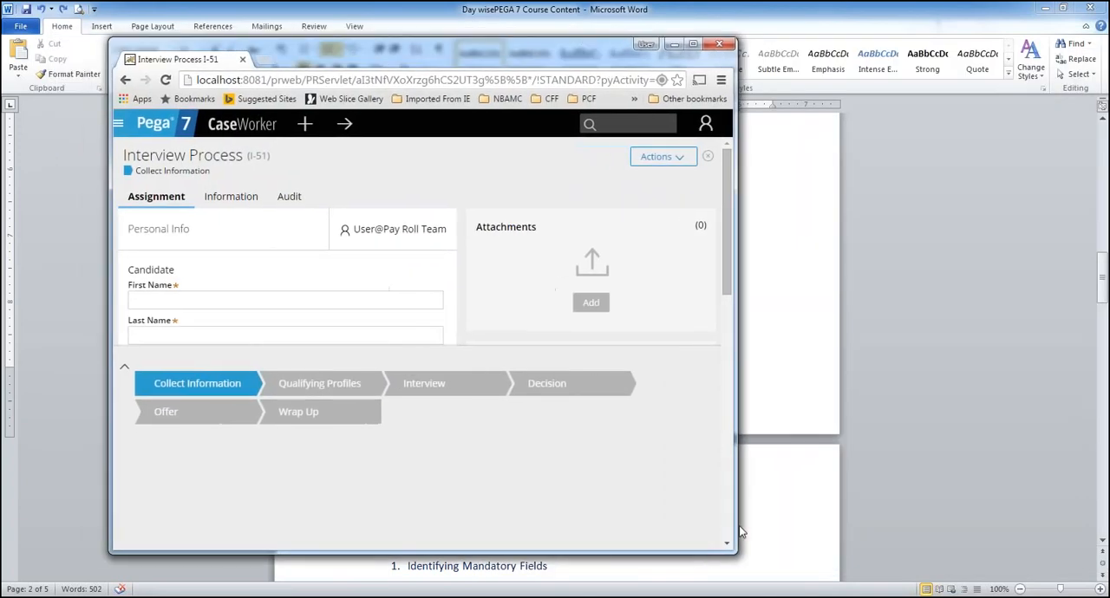
{"action": "left_click_drag", "start_coordinate": [738, 521], "coordinate": [971, 501]}
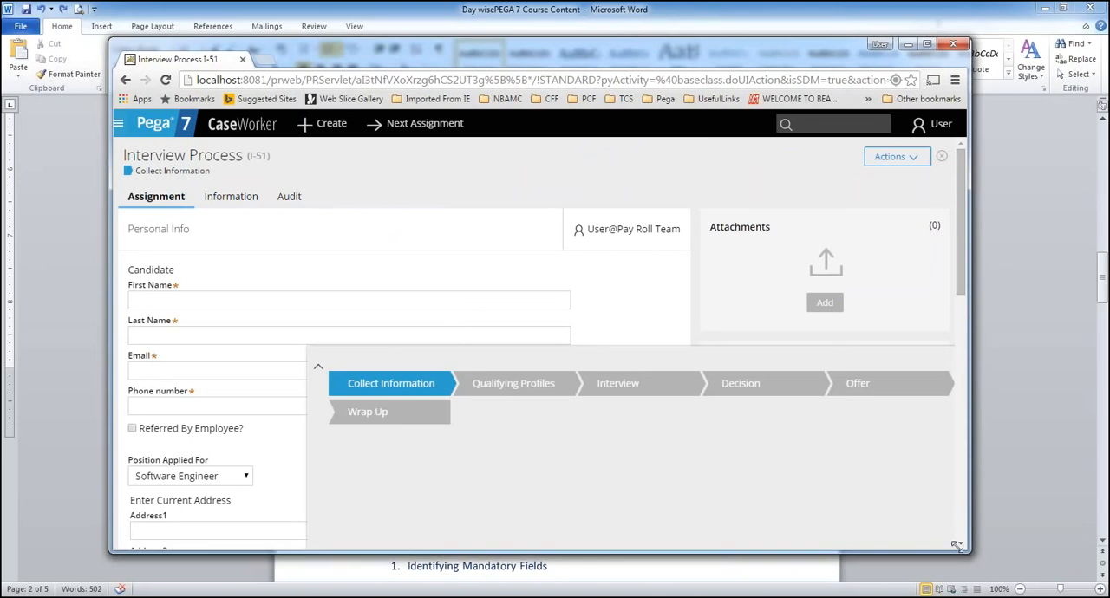
{"action": "left_click_drag", "start_coordinate": [970, 552], "coordinate": [719, 524]}
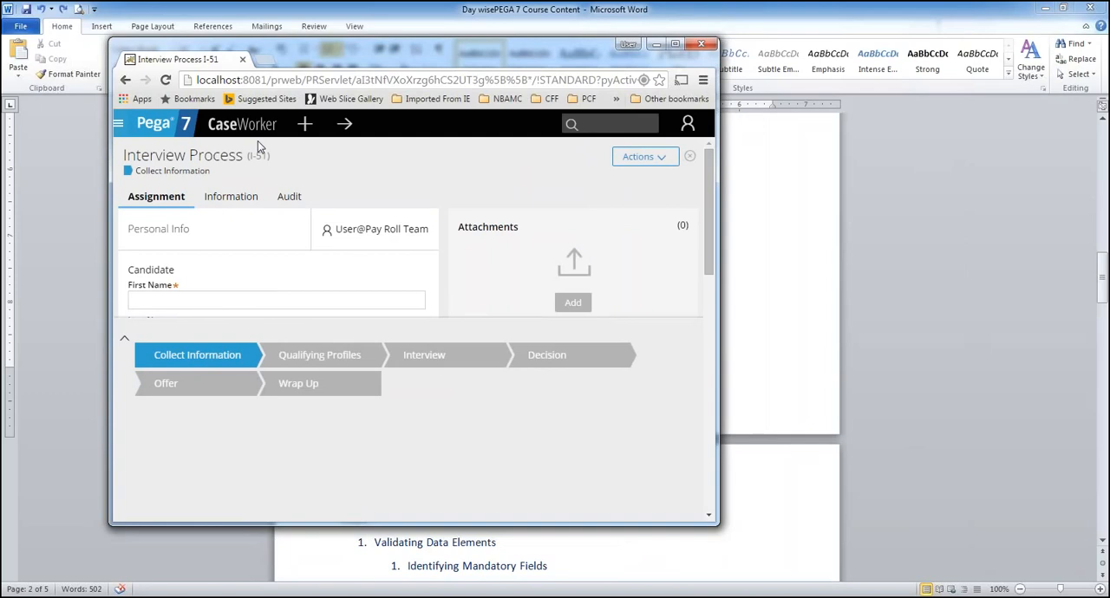
Look over the candidate fields at the reduced window size and maximize the browser window again
{"action": "scroll", "coordinate": [251, 248], "scroll_direction": "down", "scroll_amount": 2}
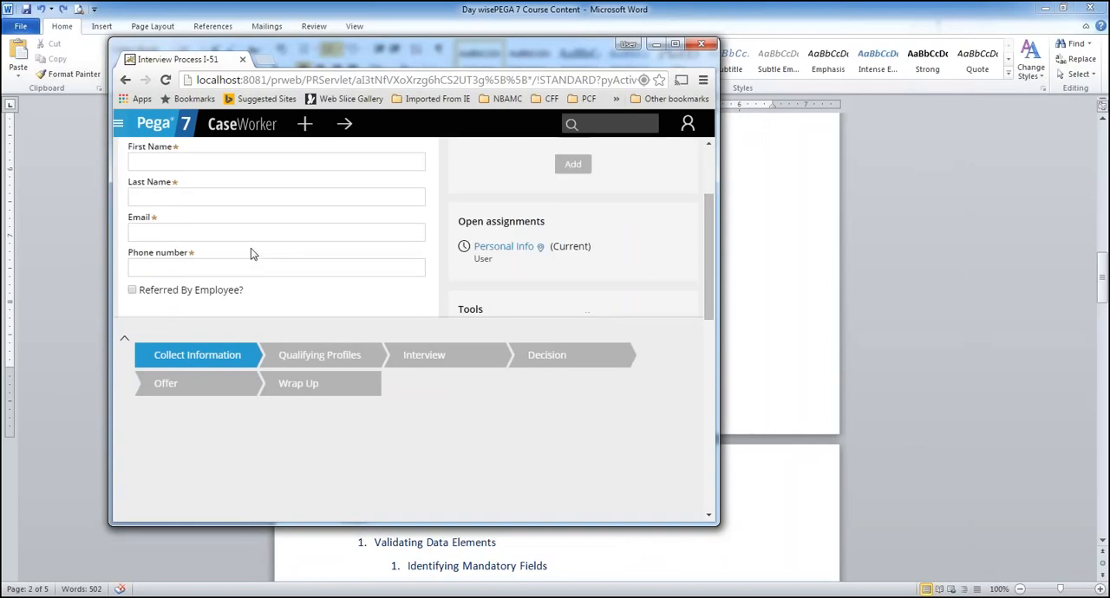
{"action": "scroll", "coordinate": [250, 248], "scroll_direction": "up", "scroll_amount": 2}
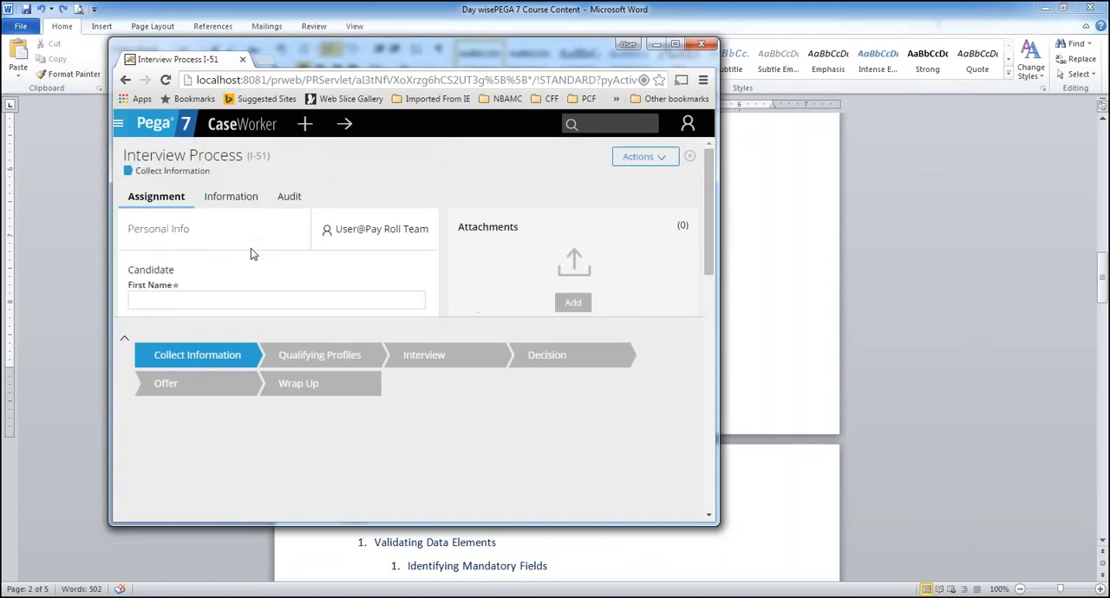
{"action": "left_click", "coordinate": [674, 43]}
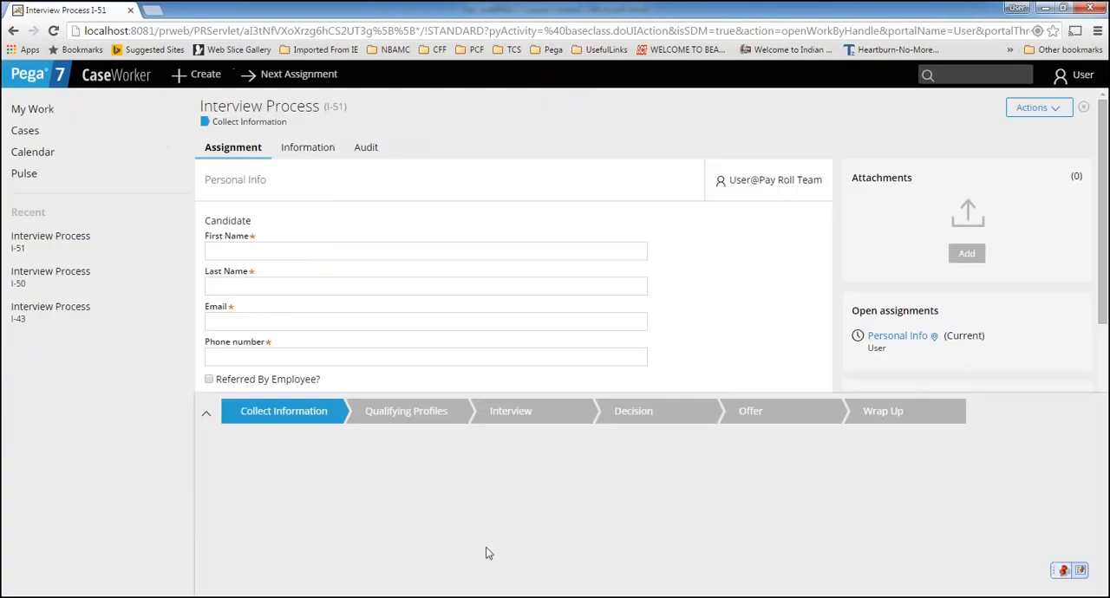
Switch to the prpc demo presentation in PowerPoint and maximize its window on the Layouts Supported in Pega 7 slide
{"action": "key", "text": "alt+Tab"}
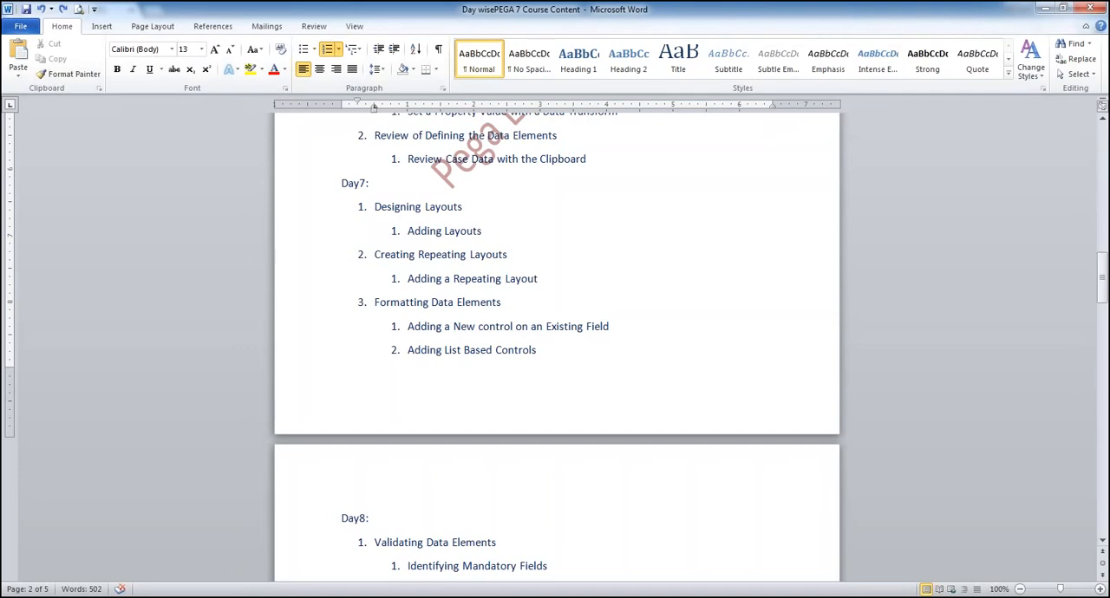
{"action": "key", "text": "alt+Tab"}
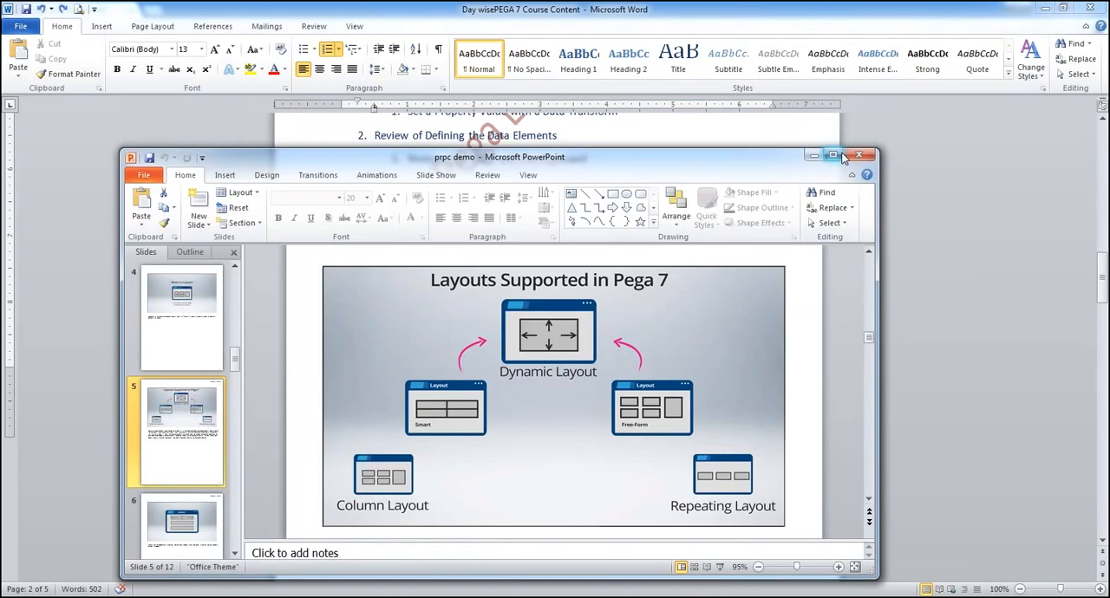
{"action": "left_click", "coordinate": [838, 161]}
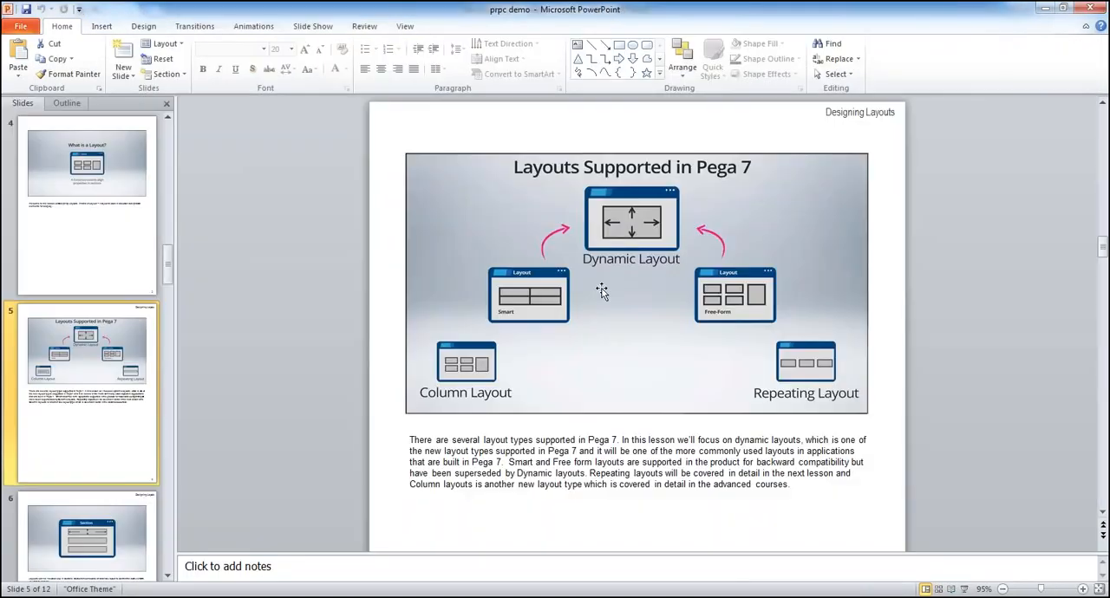